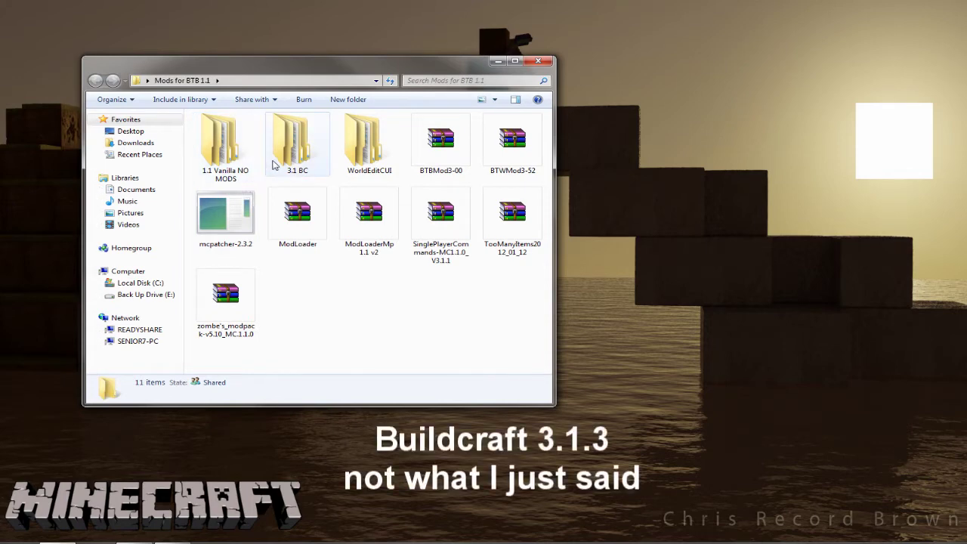
# Check the BuildCraft archives inside the 3.1 BC folder and return to the Mods for BTB 1.1 folder.
pyautogui.doubleClick(304, 140)
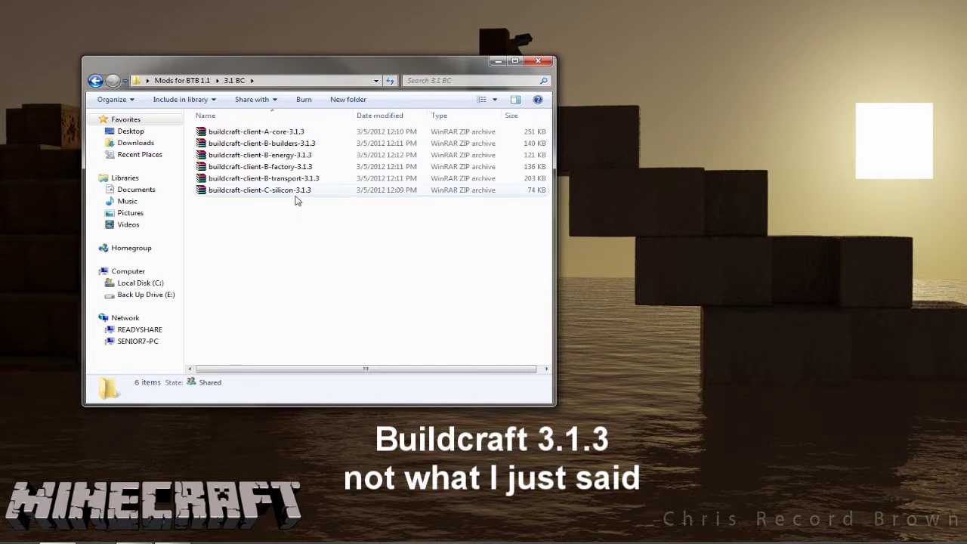
pyautogui.click(97, 81)
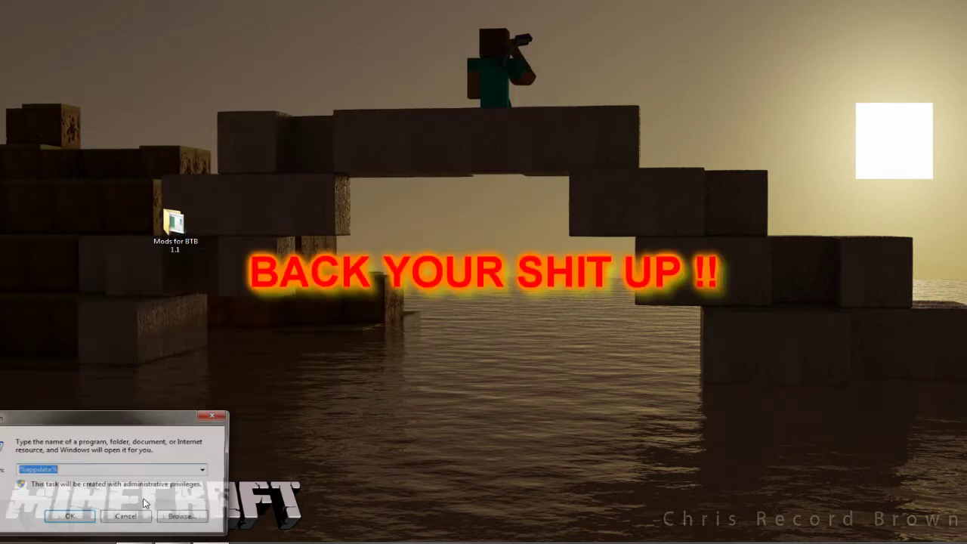
# Open the %appdata% folder and back up the .minecraft folder by copying it to the desktop.
pyautogui.click(69, 516)
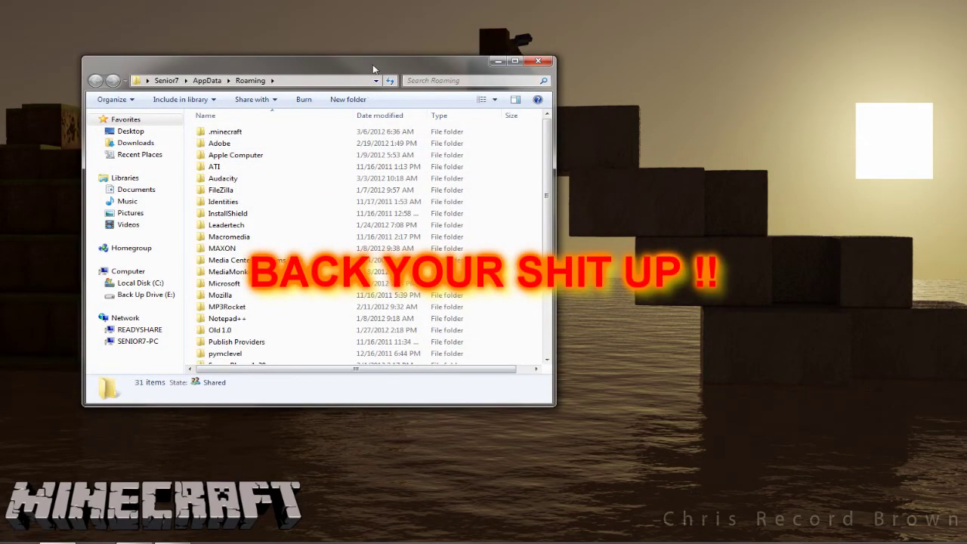
pyautogui.moveTo(373, 68); pyautogui.dragTo(753, 86)
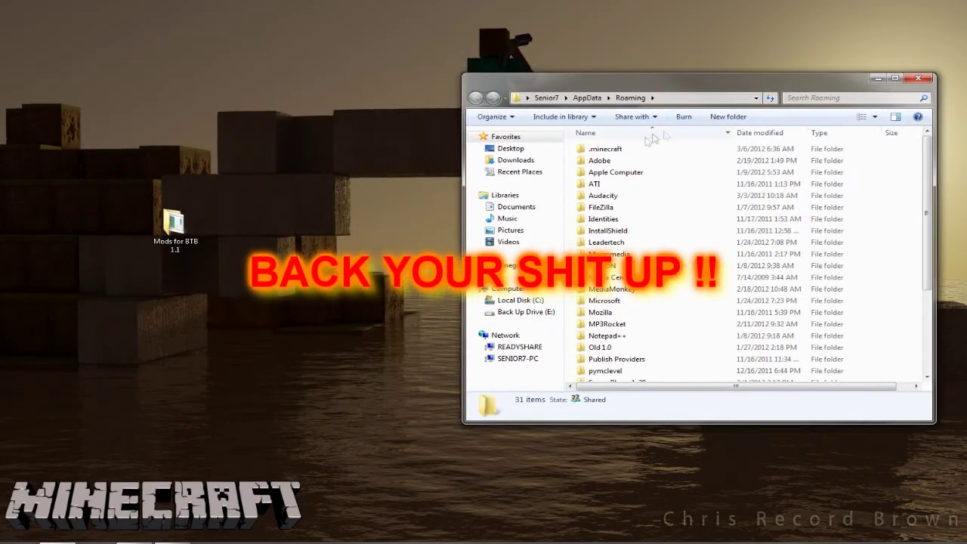
pyautogui.rightClick(624, 151)
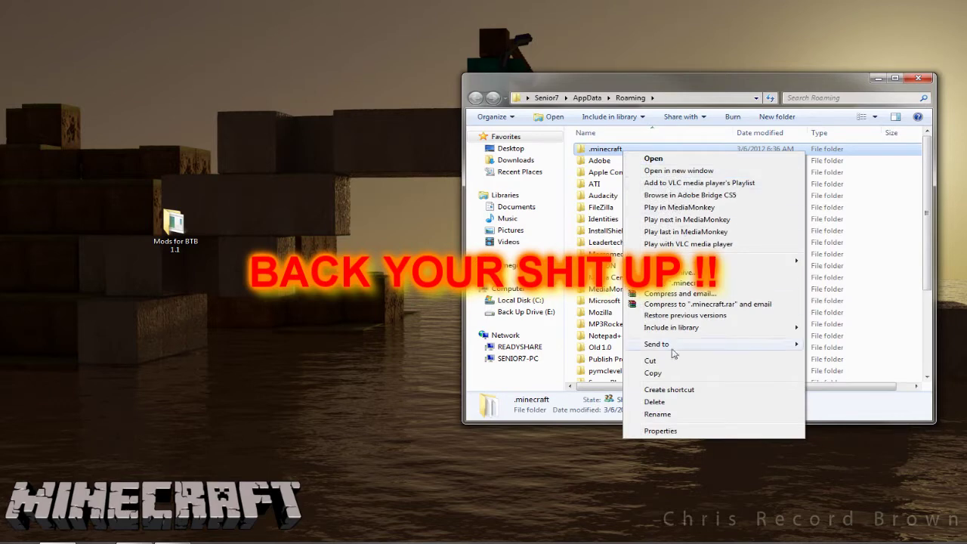
pyautogui.click(653, 372)
pyautogui.rightClick(292, 220)
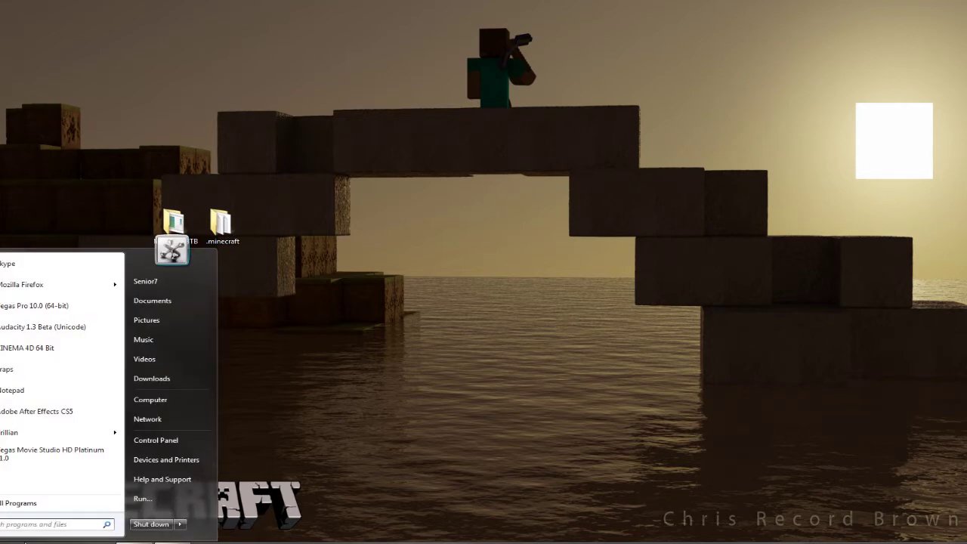
# Open the %appdata% folder and the Mods for BTB 1.1 folder from the desktop, placing the two windows side by side.
pyautogui.click(142, 499)
pyautogui.write('%appdata%')
pyautogui.press('Return')
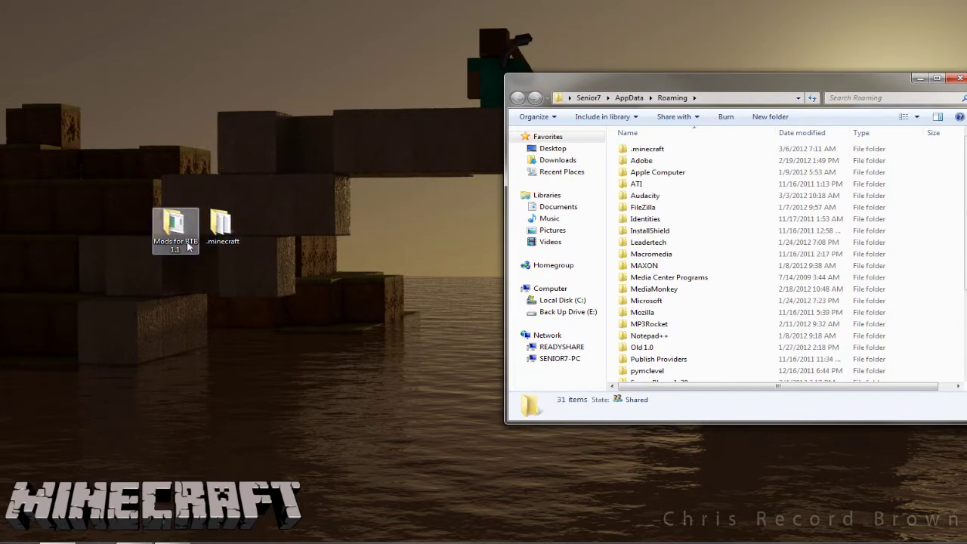
pyautogui.doubleClick(185, 238)
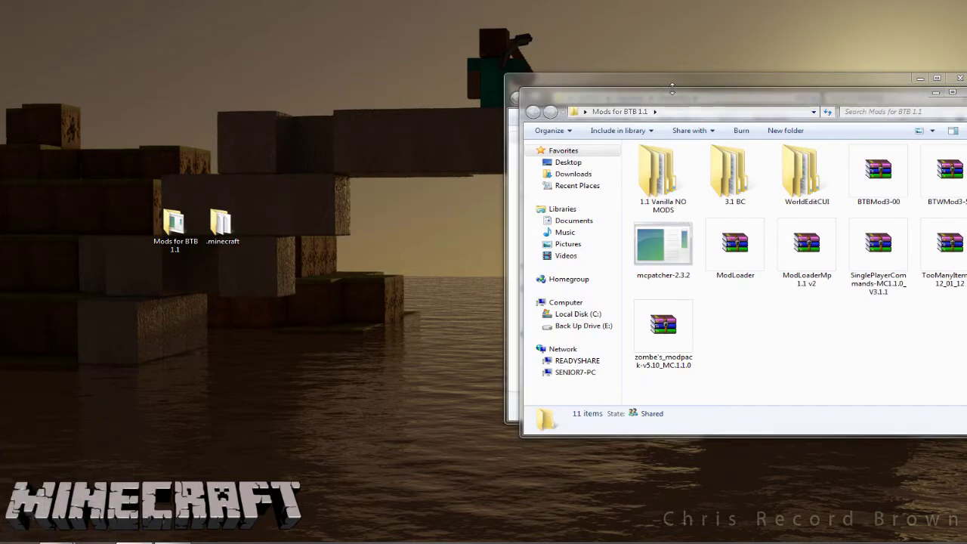
pyautogui.moveTo(672, 95); pyautogui.dragTo(188, 84)
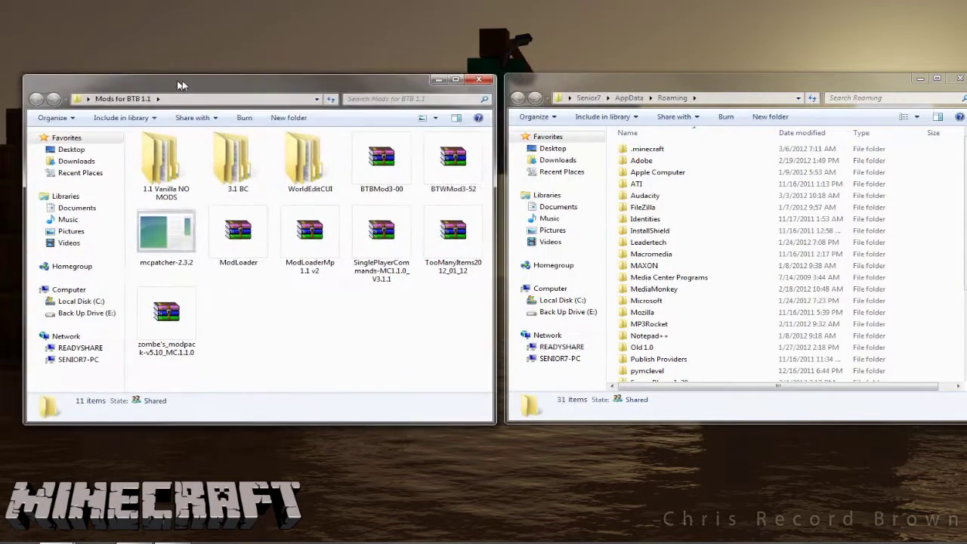
# Launch mcpatcher-2.3.2 from the Mods for BTB 1.1 folder.
pyautogui.click(176, 231)
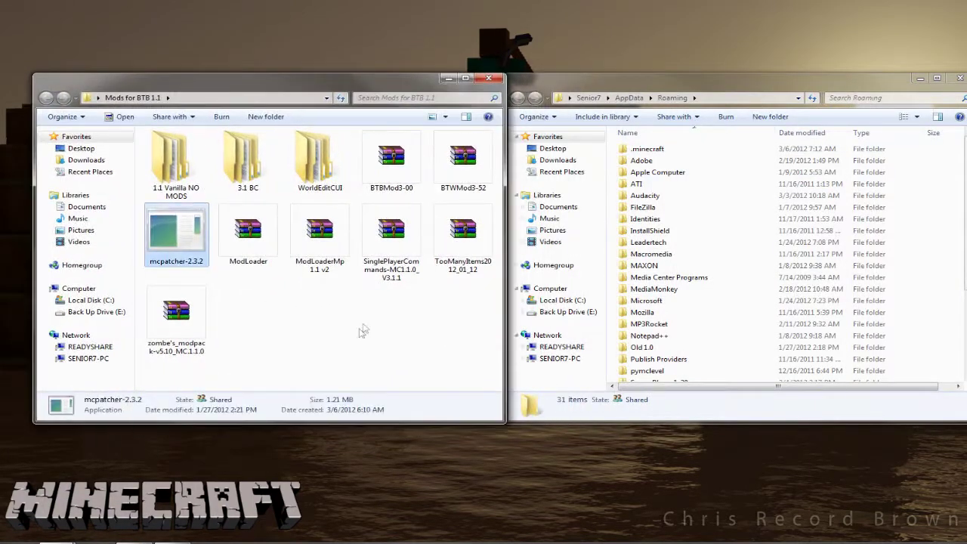
pyautogui.doubleClick(187, 249)
pyautogui.click(506, 277)
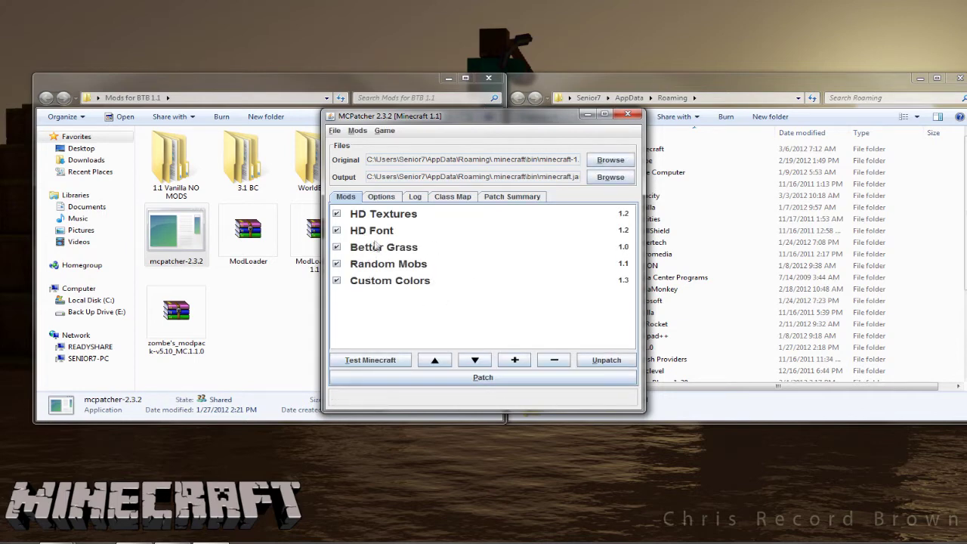
# Add BTBMod3-00.zip to the mod list, using its MINECRAFT-JAR folder as the content for minecraft.jar.
pyautogui.click(514, 359)
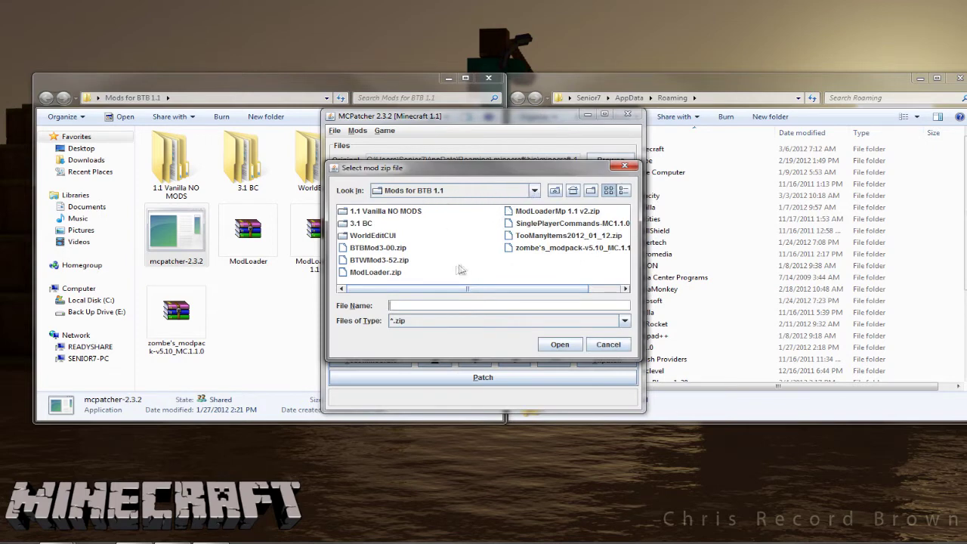
pyautogui.click(393, 248)
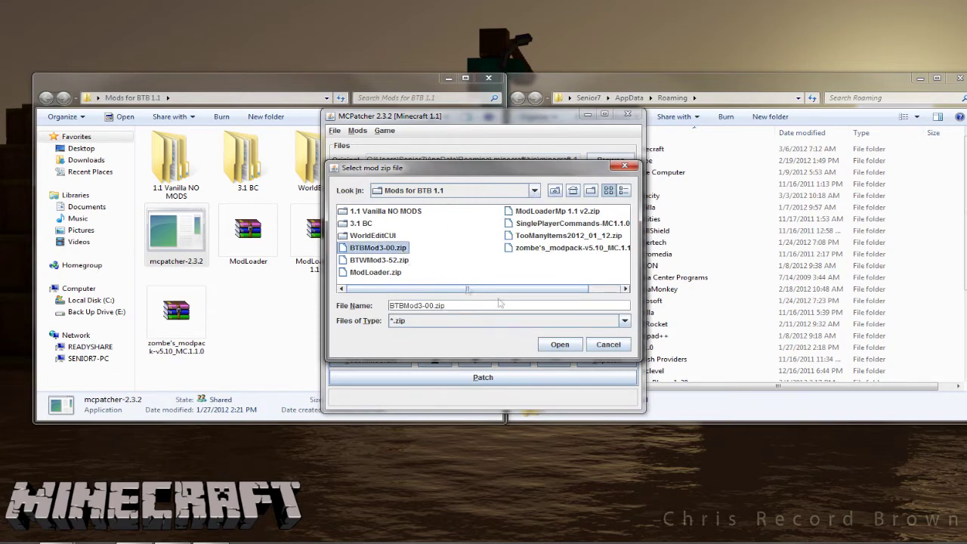
pyautogui.click(556, 346)
pyautogui.click(453, 184)
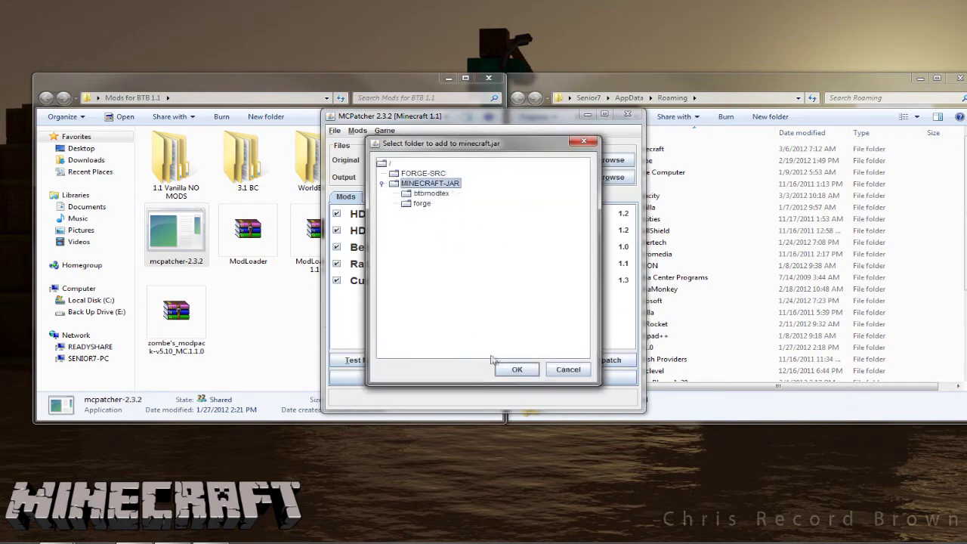
pyautogui.click(516, 370)
pyautogui.click(538, 394)
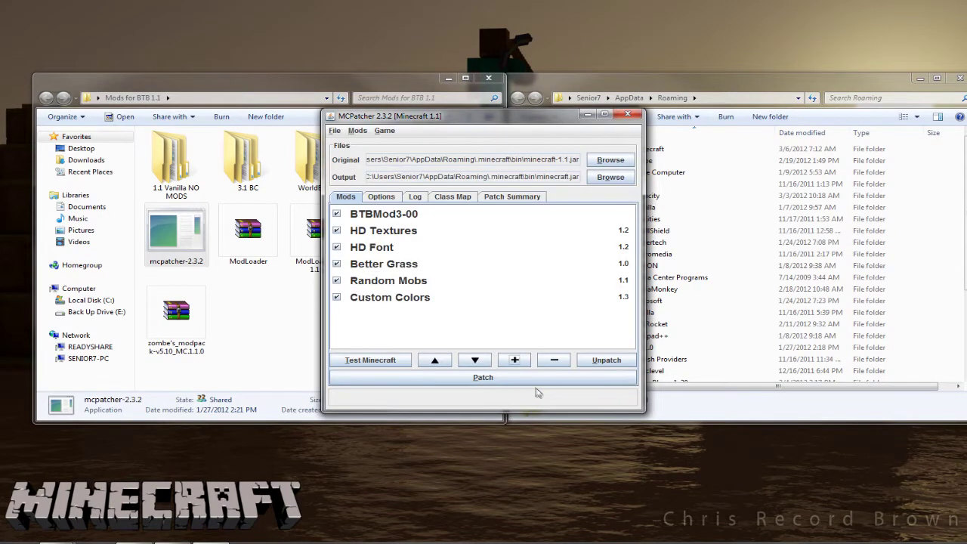
# Add BTWMod3-52.zip to the mod list, using its MINECRAFT-JAR folder as the content for minecraft.jar.
pyautogui.click(512, 359)
pyautogui.click(407, 260)
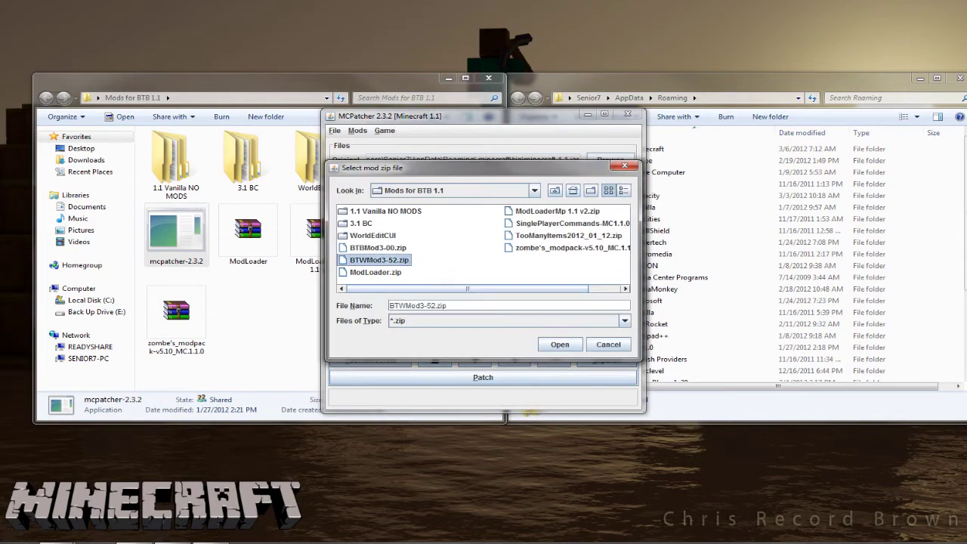
pyautogui.click(550, 347)
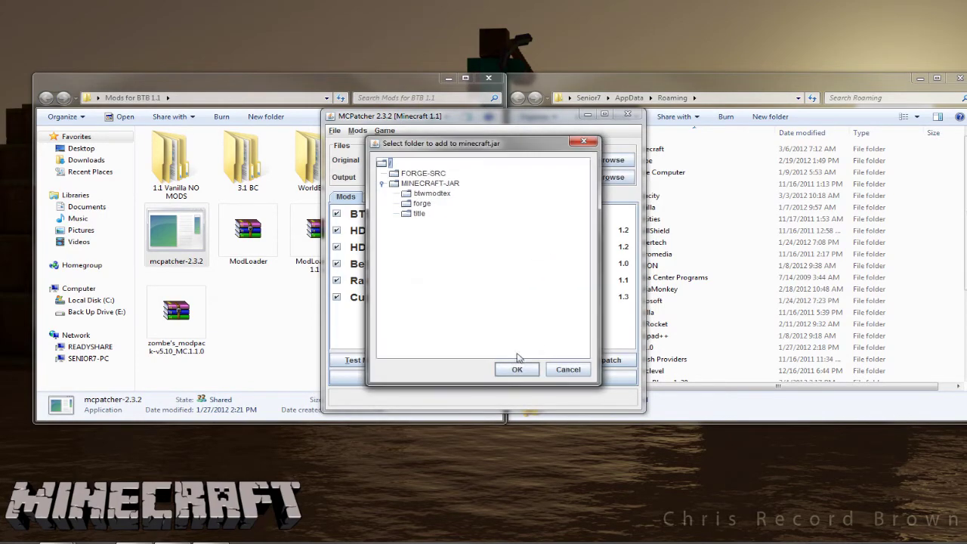
pyautogui.click(446, 183)
pyautogui.click(517, 369)
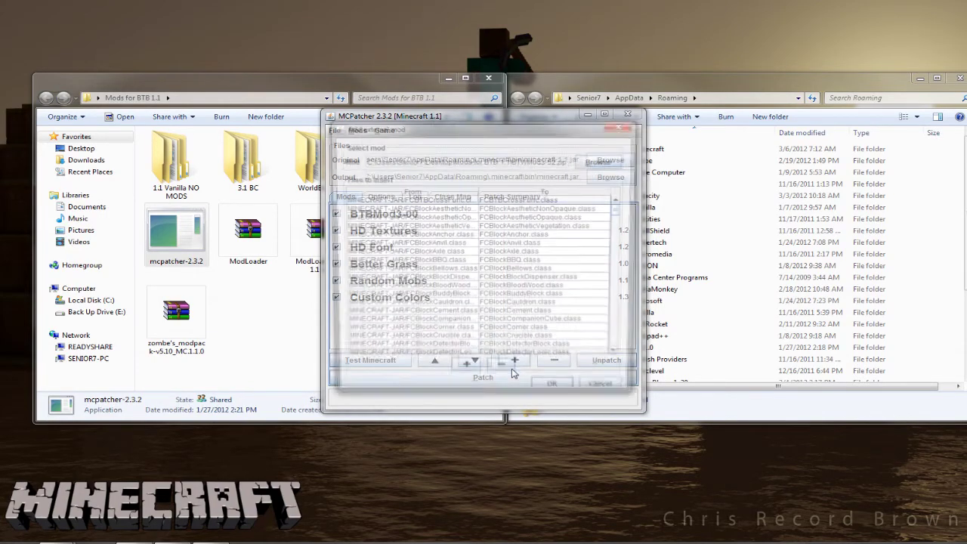
pyautogui.click(521, 378)
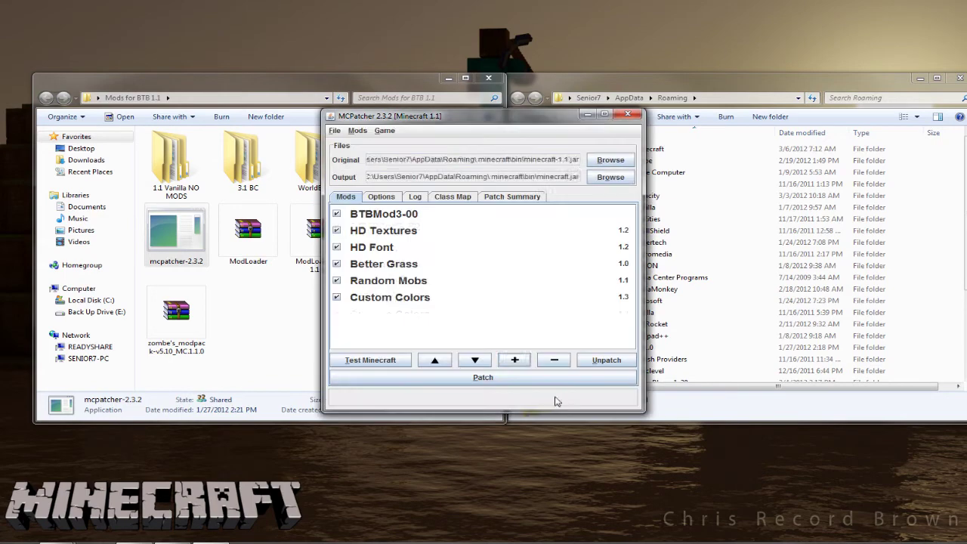
# Add ModLoader.zip to the mod list with its default file set.
pyautogui.click(515, 360)
pyautogui.click(393, 274)
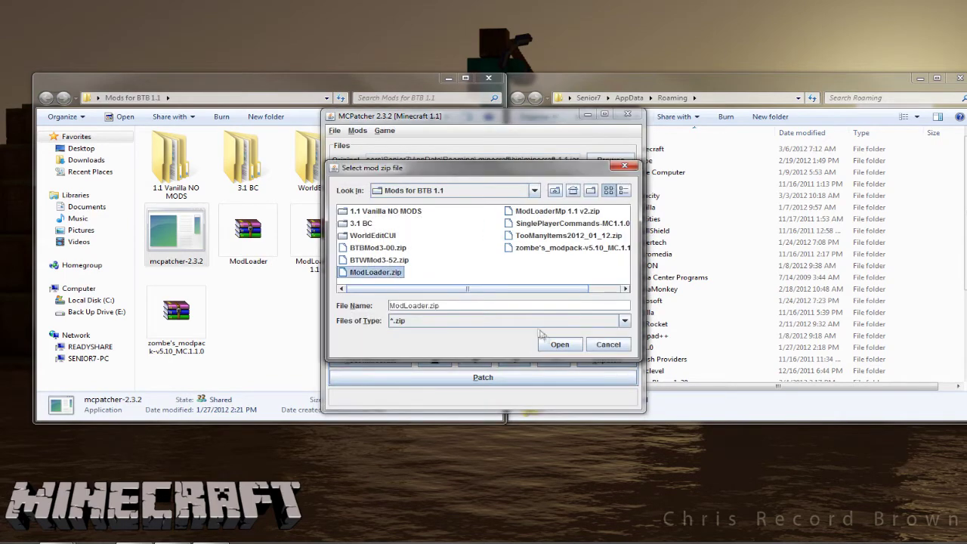
pyautogui.click(547, 344)
pyautogui.click(556, 394)
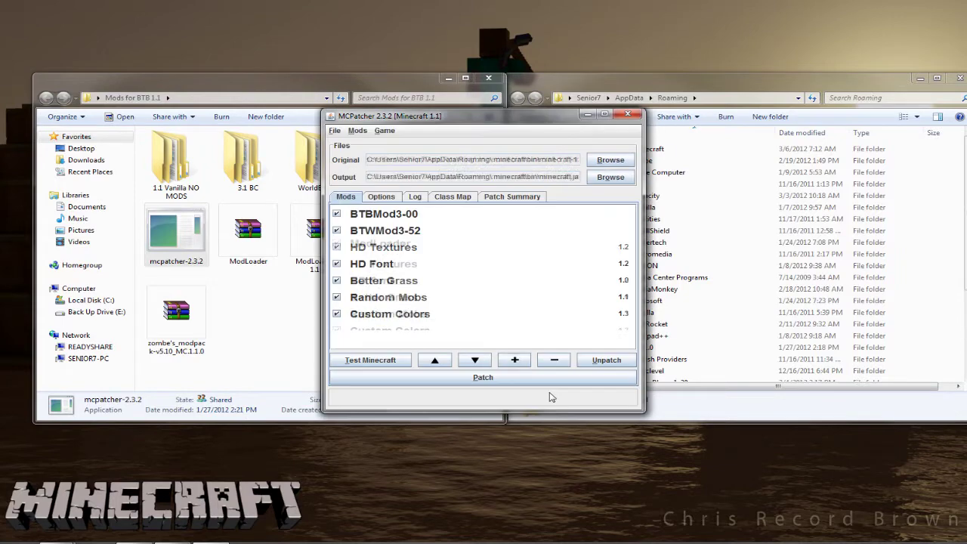
# Add ModLoaderMp 1.1 v2.zip to the mod list with its default file set.
pyautogui.click(515, 361)
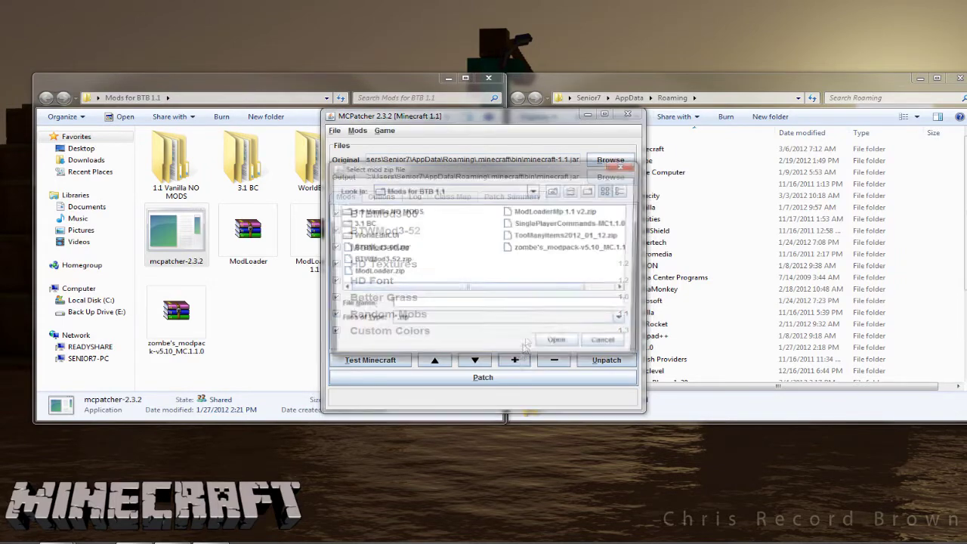
pyautogui.click(543, 214)
pyautogui.click(559, 345)
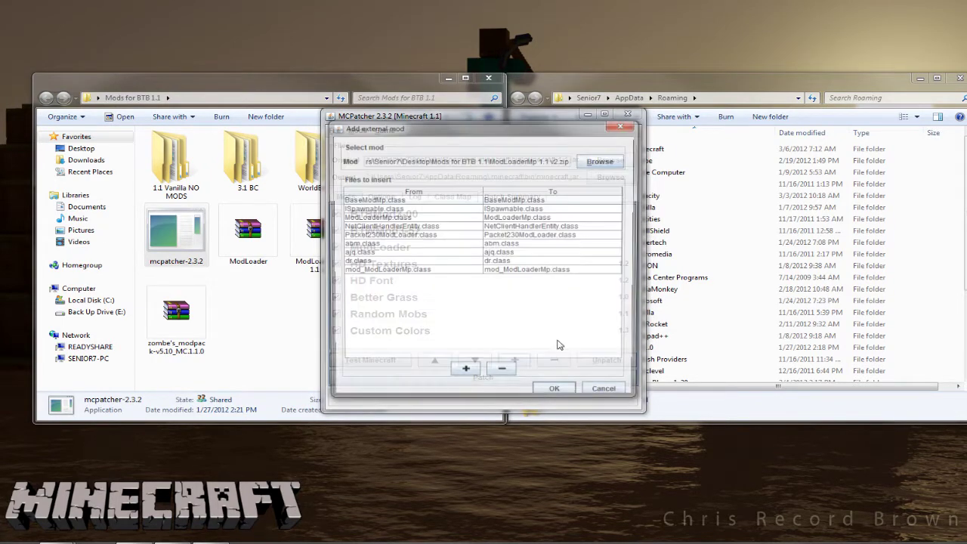
pyautogui.click(555, 392)
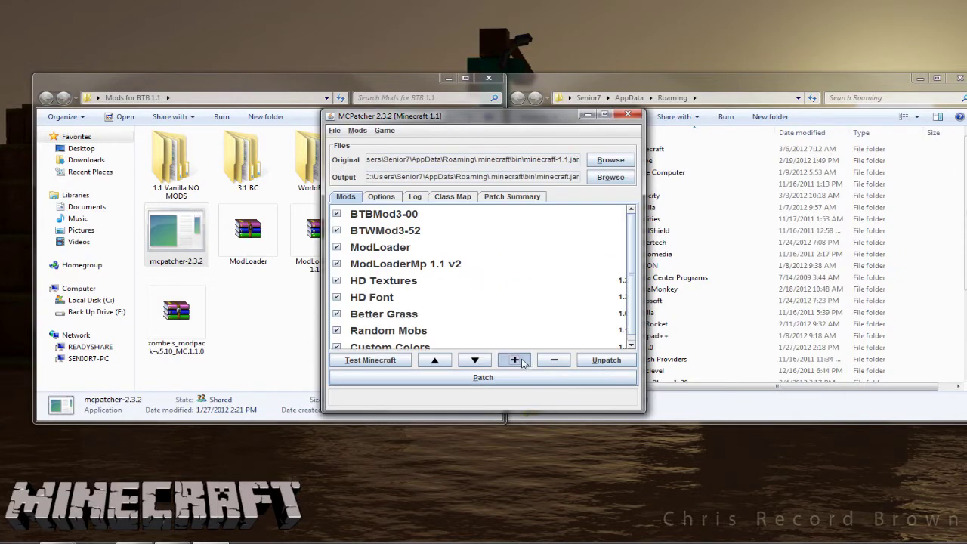
# Add buildcraft-client-A-core-3.1.3.zip from the 3.1 BC folder to the mod list.
pyautogui.click(514, 359)
pyautogui.click(533, 224)
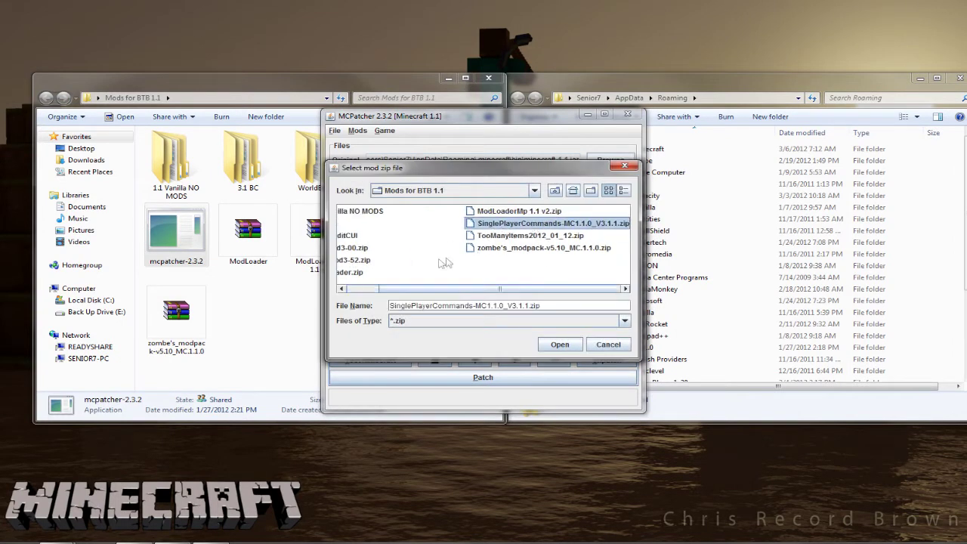
pyautogui.moveTo(467, 291); pyautogui.dragTo(420, 289)
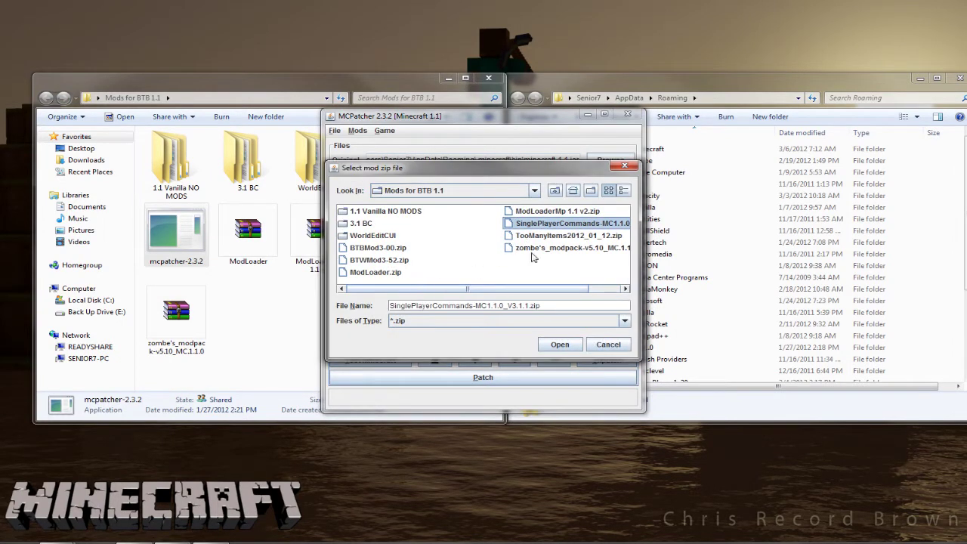
pyautogui.doubleClick(361, 223)
pyautogui.click(393, 210)
pyautogui.click(559, 345)
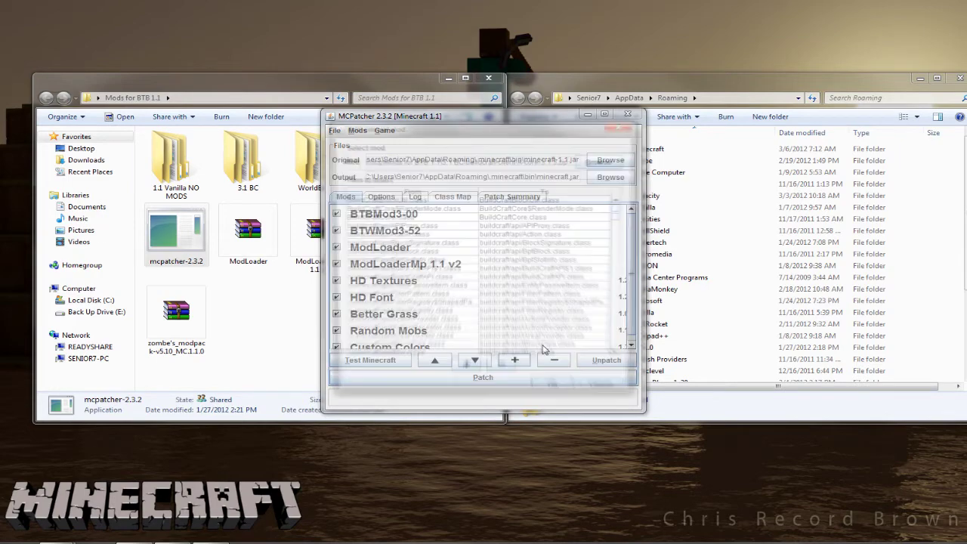
# Add buildcraft-client-B-builders-3.1.3.zip and buildcraft-client-B-energy-3.1.3.zip to the mod list.
pyautogui.click(514, 360)
pyautogui.click(412, 223)
pyautogui.click(559, 344)
pyautogui.click(514, 360)
pyautogui.click(409, 235)
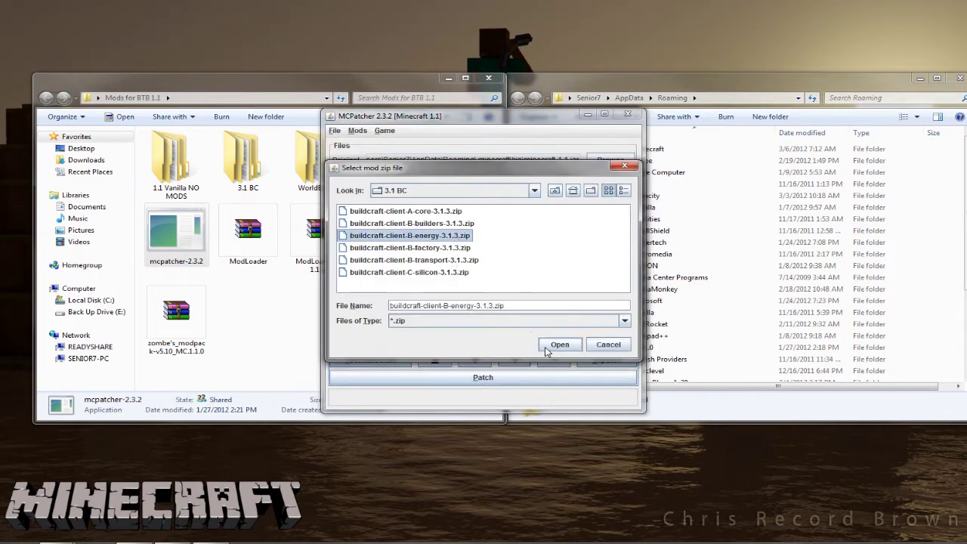
pyautogui.click(559, 344)
# Add buildcraft-client-B-factory-3.1.3.zip and buildcraft-client-B-transport-3.1.3.zip to the mod list.
pyautogui.click(515, 360)
pyautogui.click(409, 247)
pyautogui.click(559, 344)
pyautogui.click(550, 391)
pyautogui.click(515, 359)
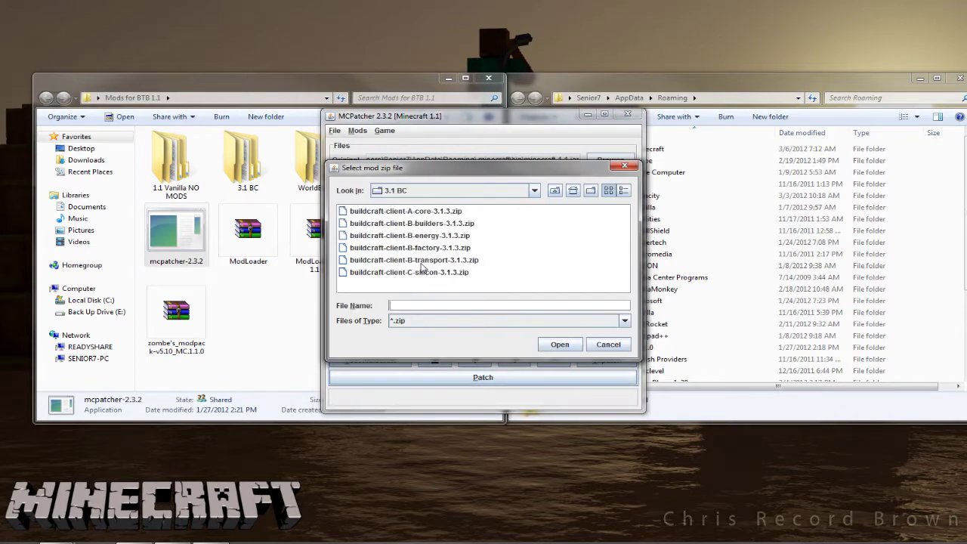
pyautogui.click(414, 259)
pyautogui.click(559, 344)
pyautogui.click(551, 390)
# Add buildcraft-client-C-silicon-3.1.3.zip to the mod list.
pyautogui.click(514, 359)
pyautogui.click(559, 345)
pyautogui.click(551, 391)
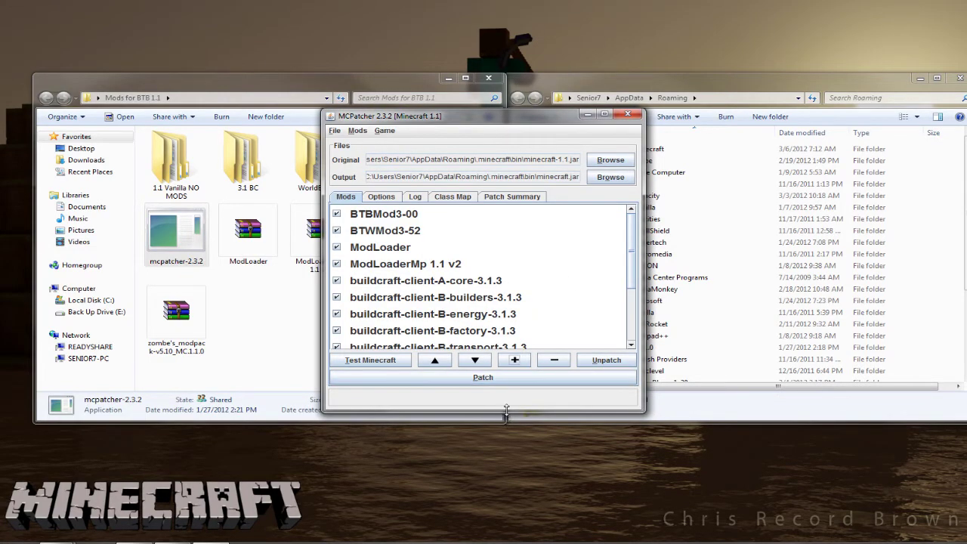
# Enlarge the patcher window and move ModLoader to the top of the mod list, above BTBMod3-00.
pyautogui.moveTo(506, 411); pyautogui.dragTo(508, 469)
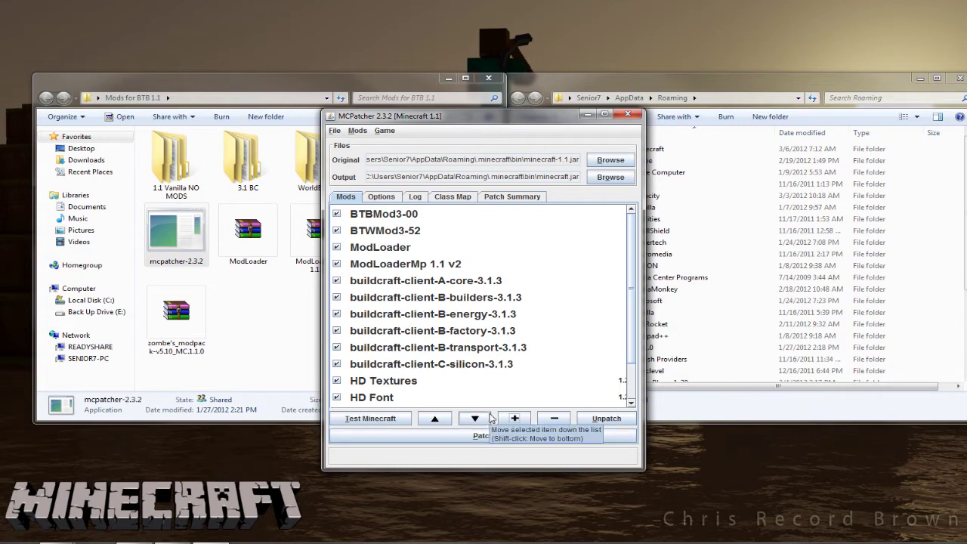
pyautogui.click(406, 251)
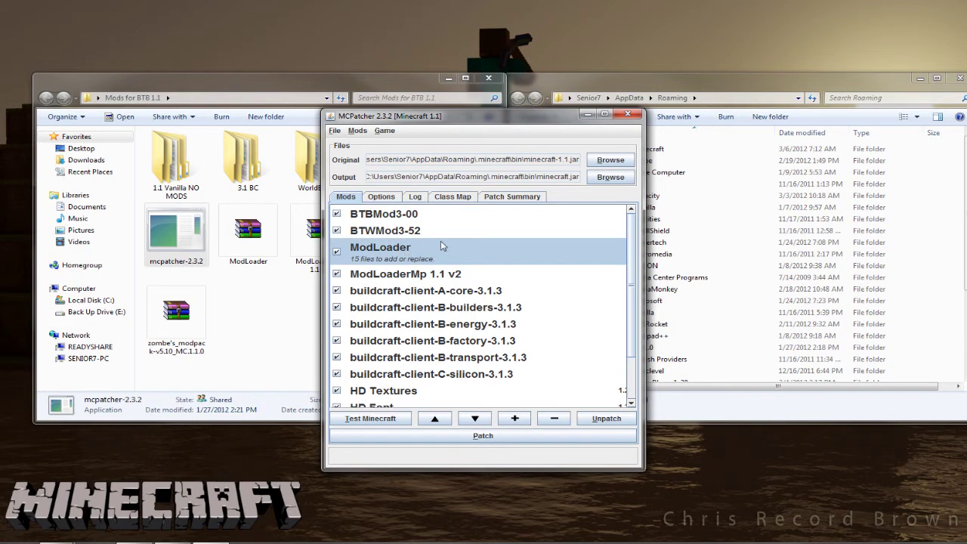
pyautogui.click(451, 419)
pyautogui.click(451, 419)
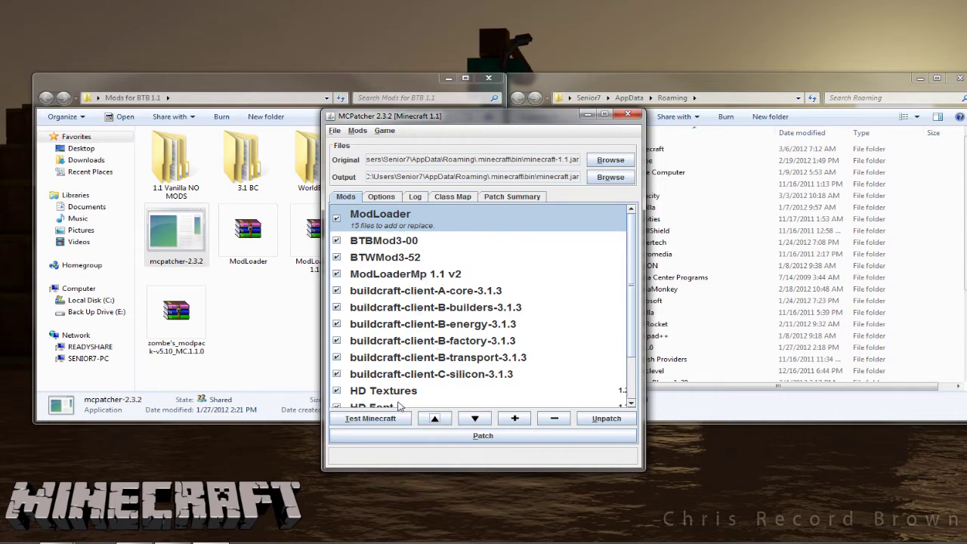
# Move ModLoaderMp 1.1 v2 up the mod list to directly below ModLoader.
pyautogui.click(420, 280)
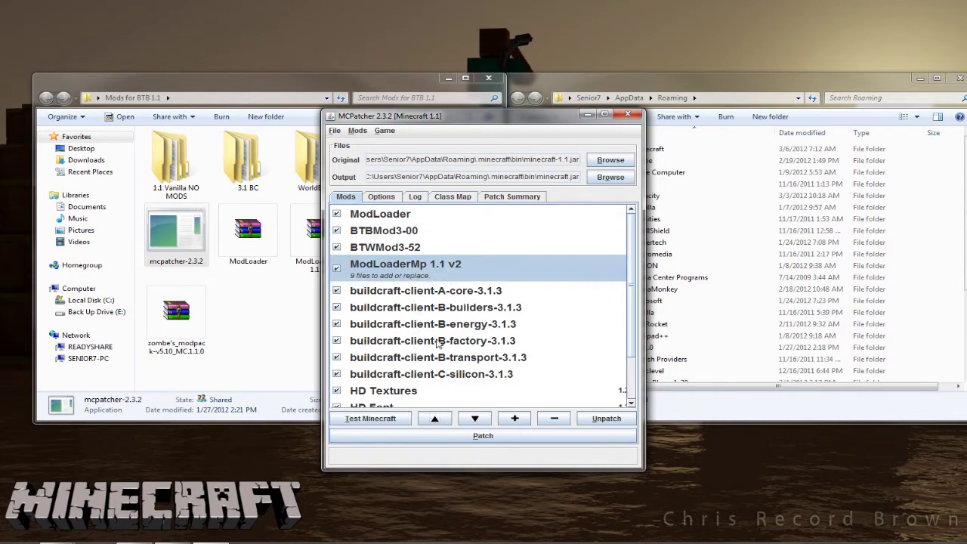
pyautogui.click(442, 419)
pyautogui.click(442, 420)
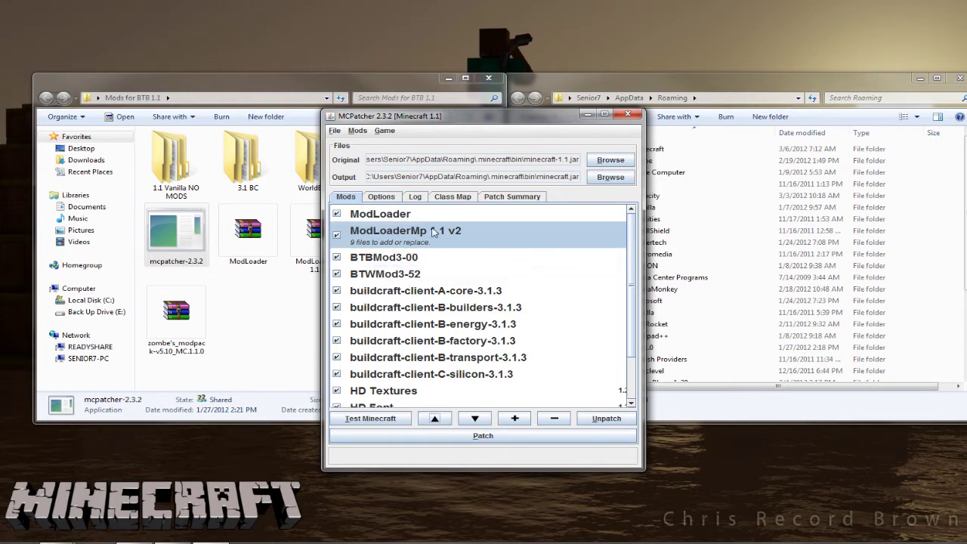
# Move BTWMod3-52 directly below ModLoaderMp 1.1 v2 and BTBMod3-00 directly below buildcraft-client-C-silicon-3.1.3 in the mod list.
pyautogui.click(414, 272)
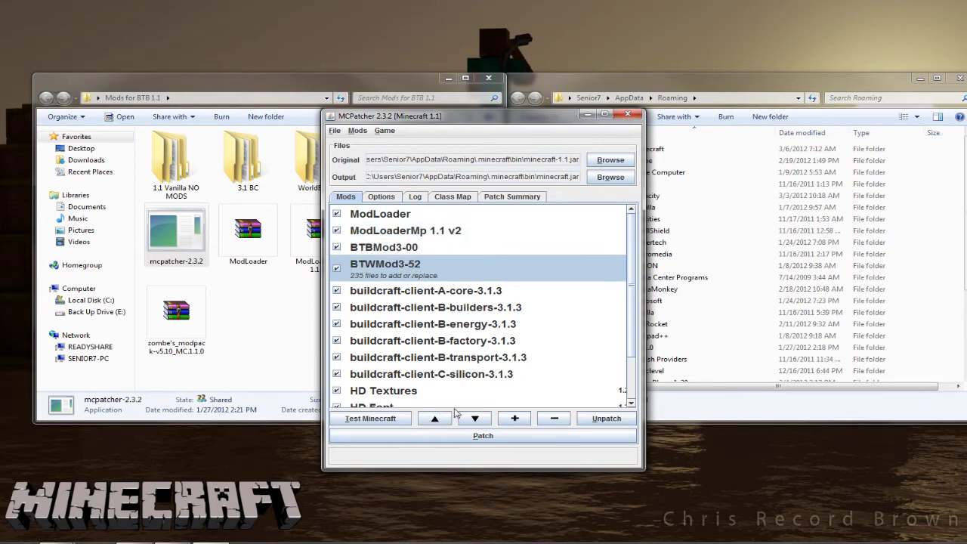
pyautogui.click(451, 416)
pyautogui.click(413, 278)
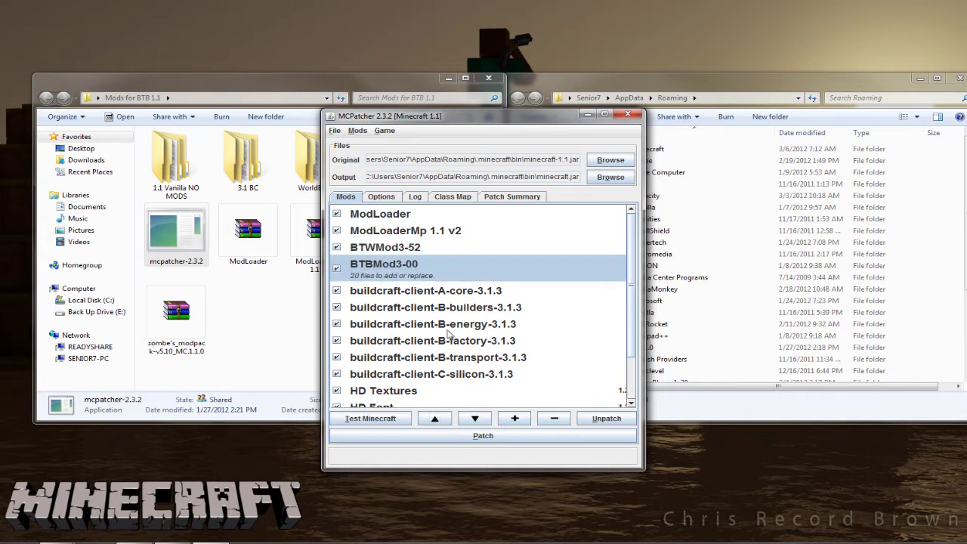
pyautogui.click(481, 419)
pyautogui.click(475, 419)
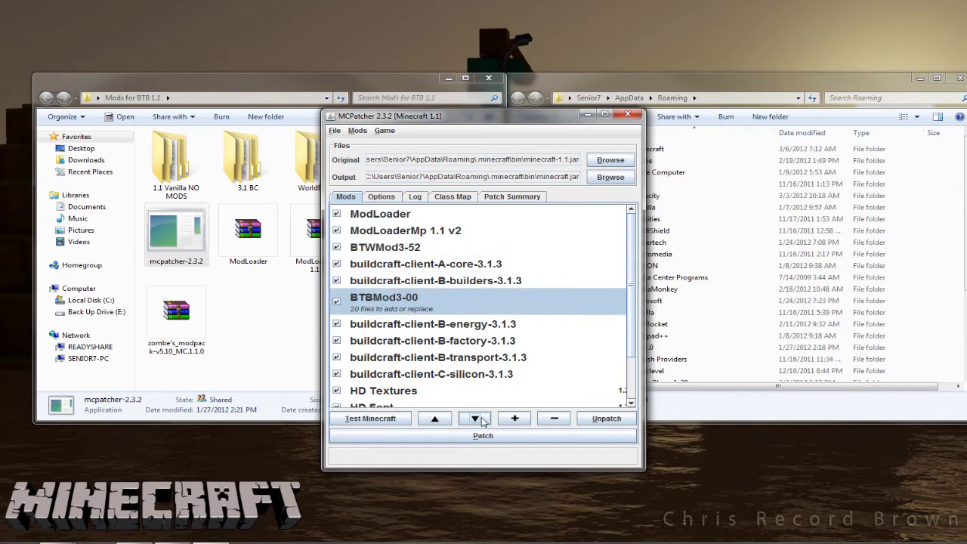
pyautogui.click(474, 418)
pyautogui.click(474, 419)
pyautogui.click(475, 418)
pyautogui.click(475, 418)
pyautogui.click(475, 419)
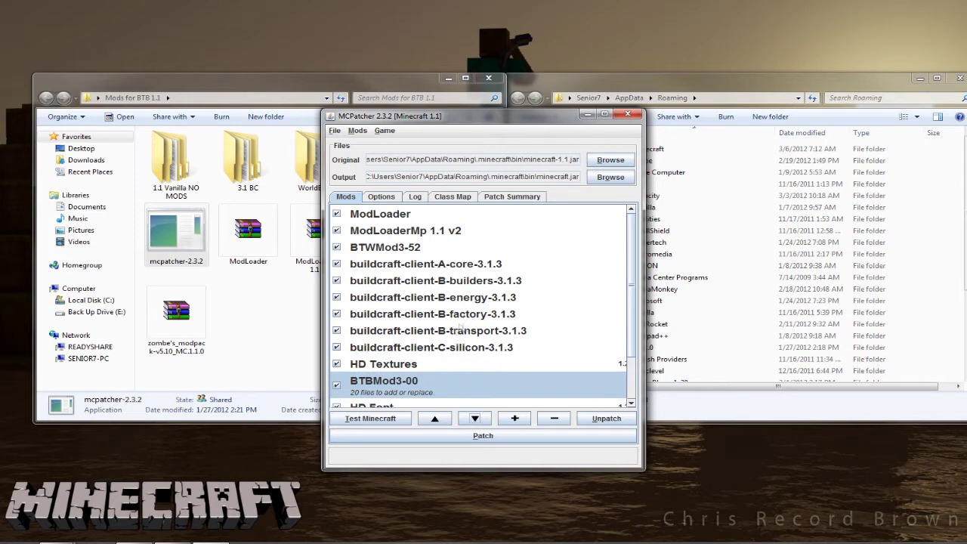
pyautogui.moveTo(631, 304)
pyautogui.mouseDown()
pyautogui.moveTo(630, 321)
pyautogui.moveTo(635, 298)
pyautogui.mouseUp()
pyautogui.click(442, 416)
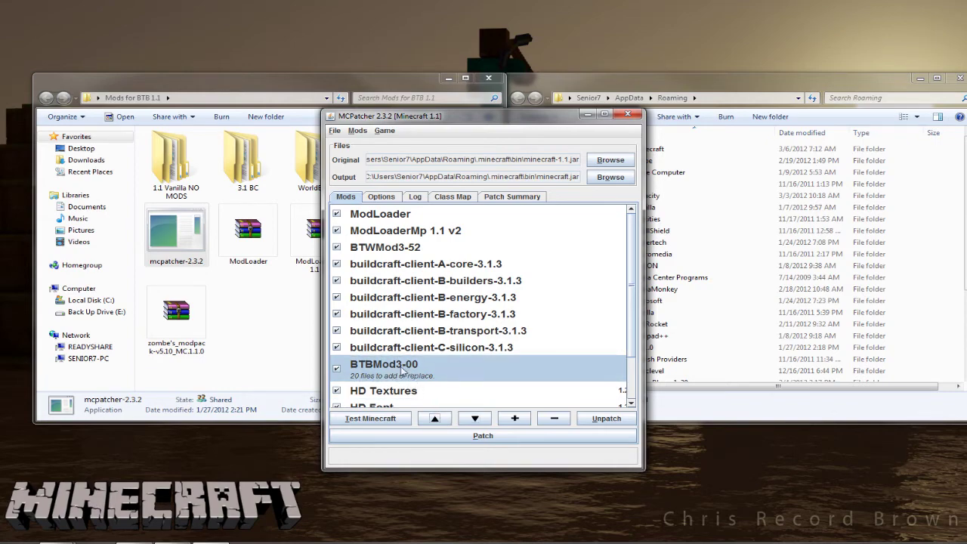
# Patch minecraft.jar with the ordered mods, accepting the mod conflicts, and launch a test of Minecraft.
pyautogui.click(488, 437)
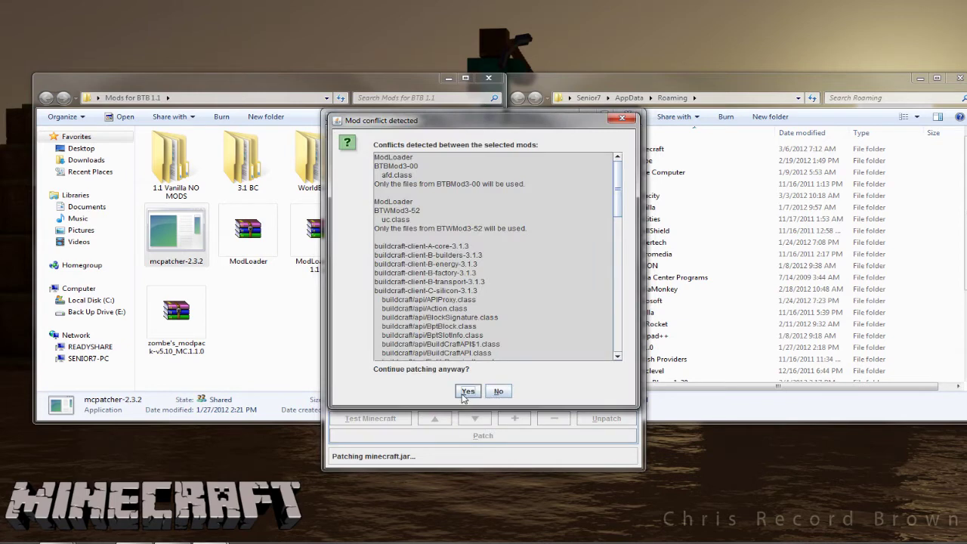
pyautogui.click(468, 390)
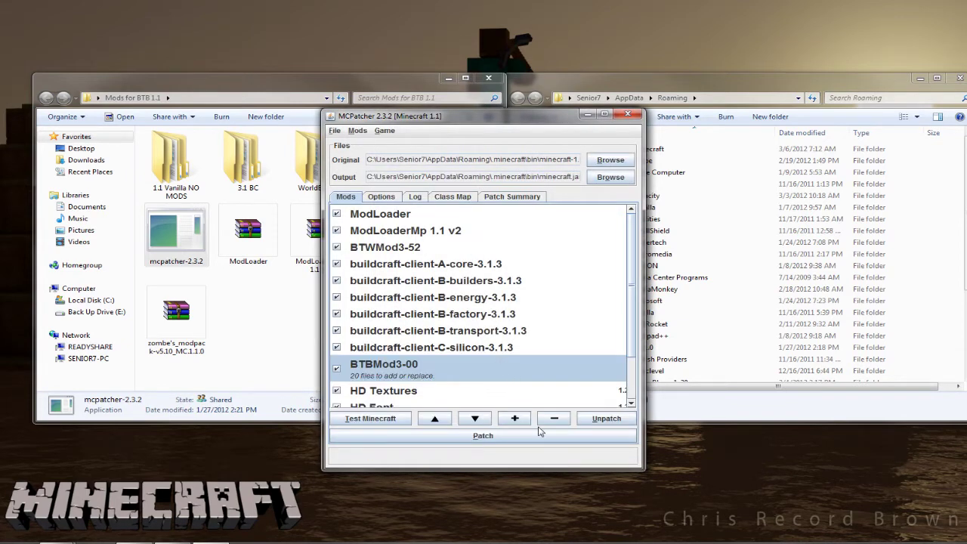
pyautogui.click(403, 420)
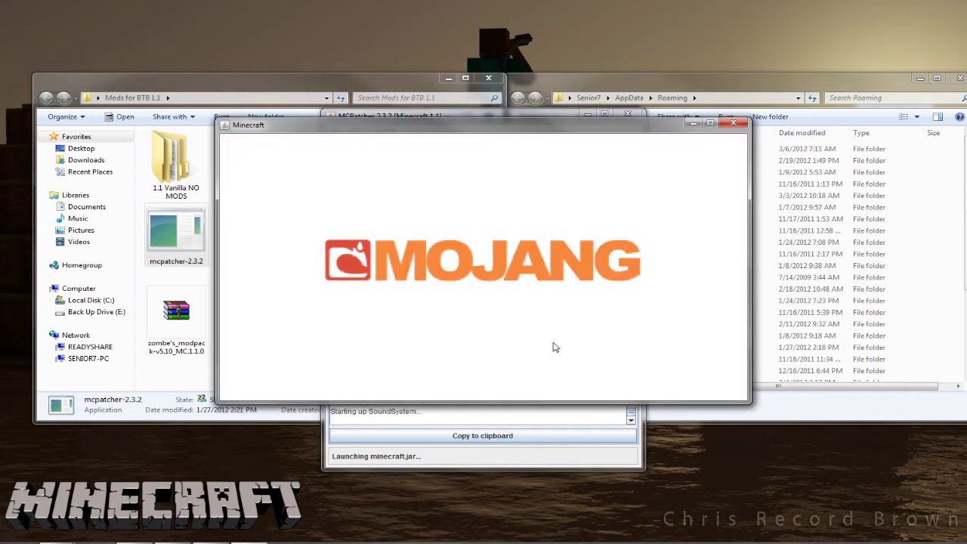
# Create a singleplayer world named New World in Creative mode.
pyautogui.click(534, 260)
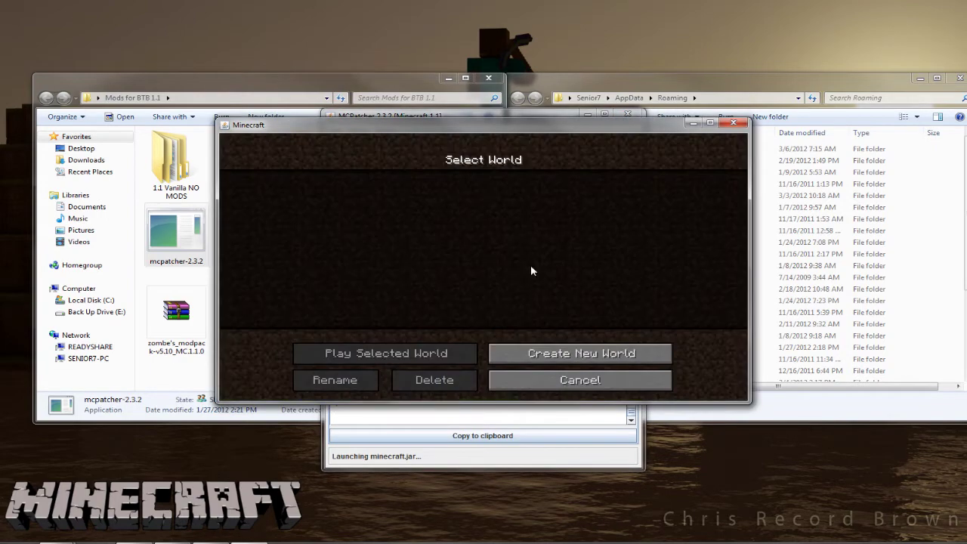
pyautogui.click(557, 353)
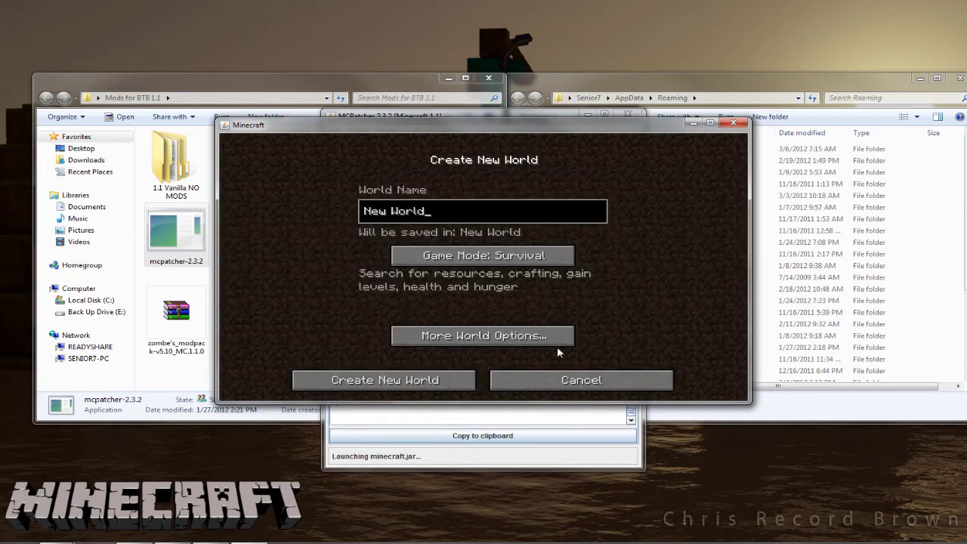
pyautogui.click(491, 258)
pyautogui.click(491, 258)
pyautogui.click(440, 384)
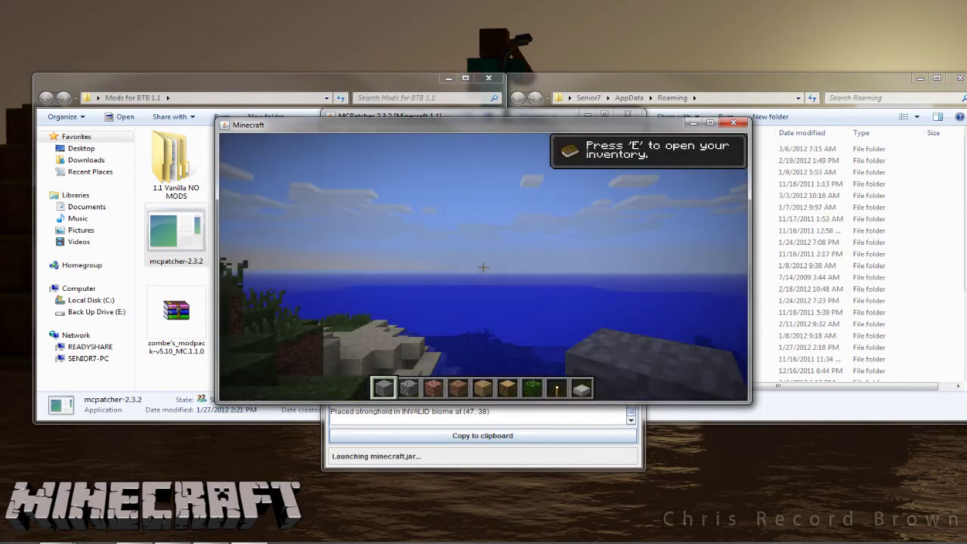
# Check the item selection inventory in the new world and close it again.
pyautogui.press('e')
pyautogui.press('e')
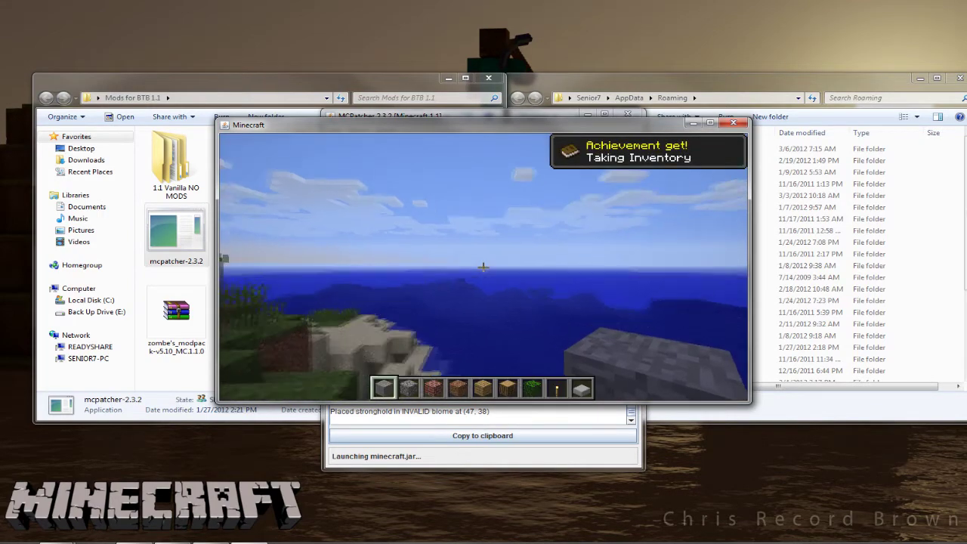
pyautogui.press('e')
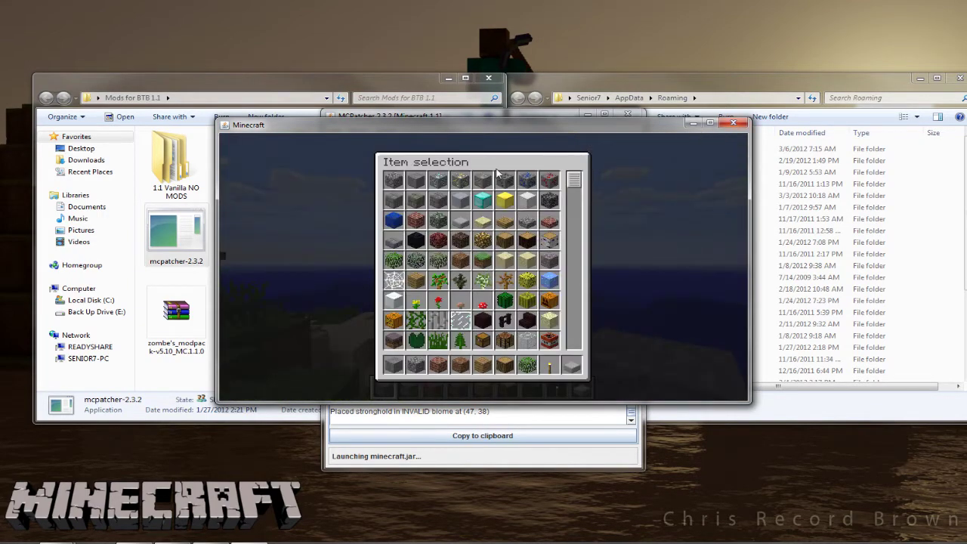
pyautogui.press('e')
# Save and quit the world to the title screen, then close the game and MCPatcher.
pyautogui.press('Escape')
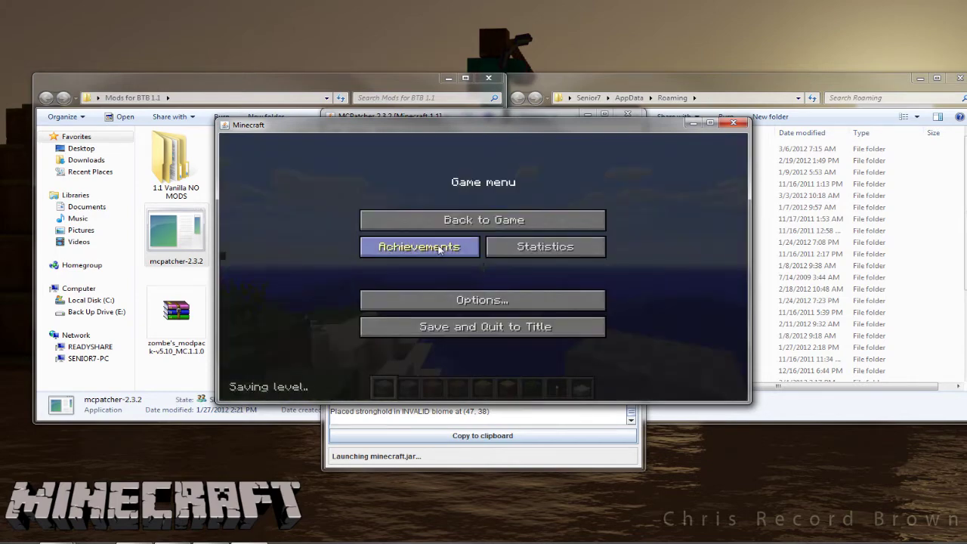
pyautogui.click(484, 324)
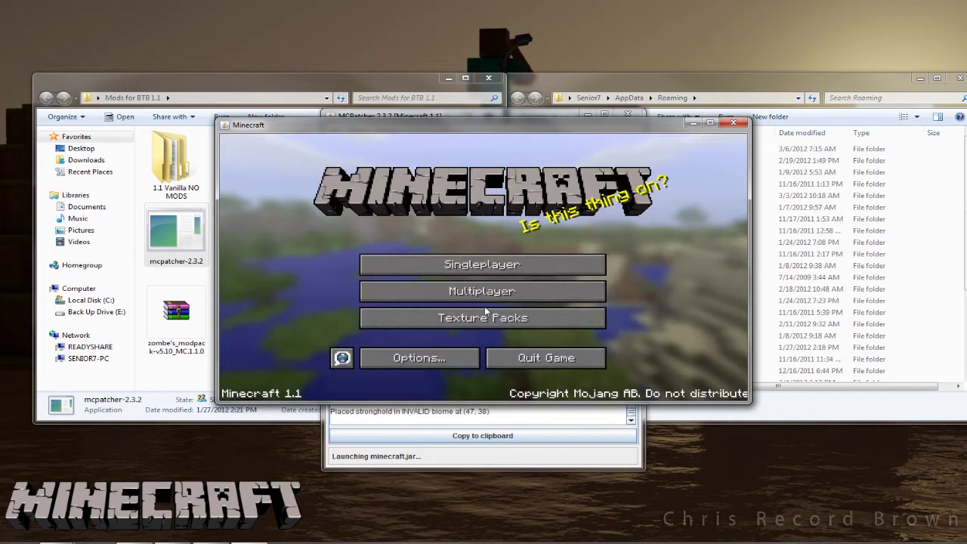
pyautogui.click(733, 123)
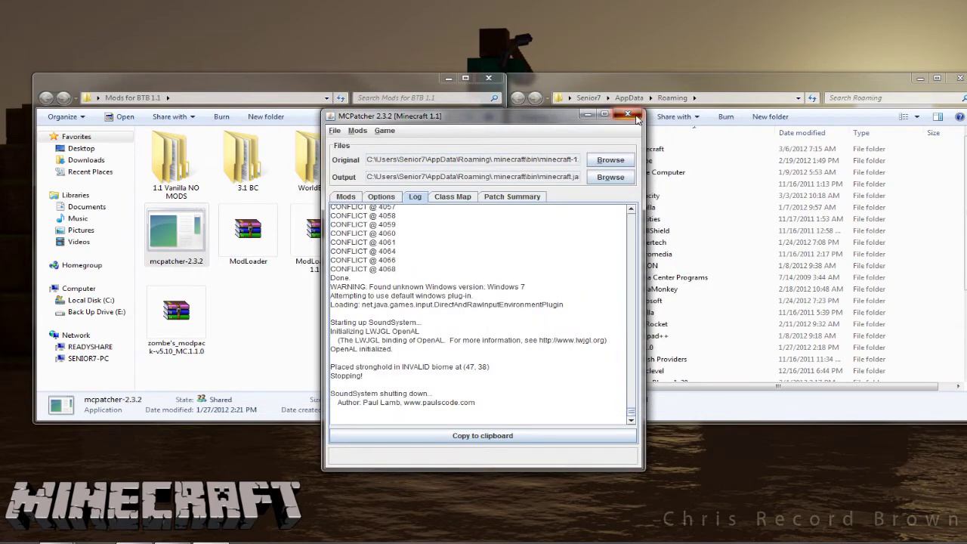
pyautogui.click(635, 117)
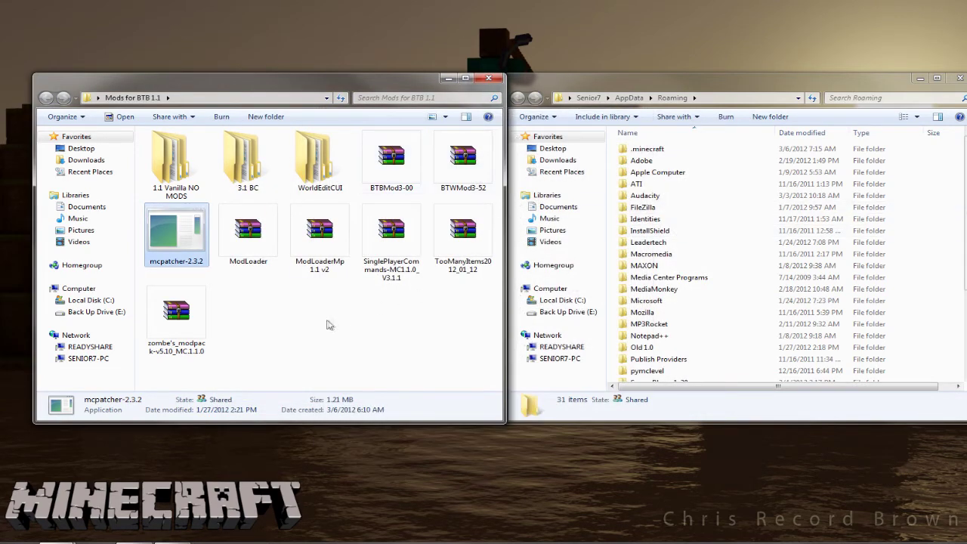
# Open the TooManyItems2012_01_12 archive and minecraft.jar from the .minecraft bin folder side by side in WinRAR.
pyautogui.doubleClick(466, 238)
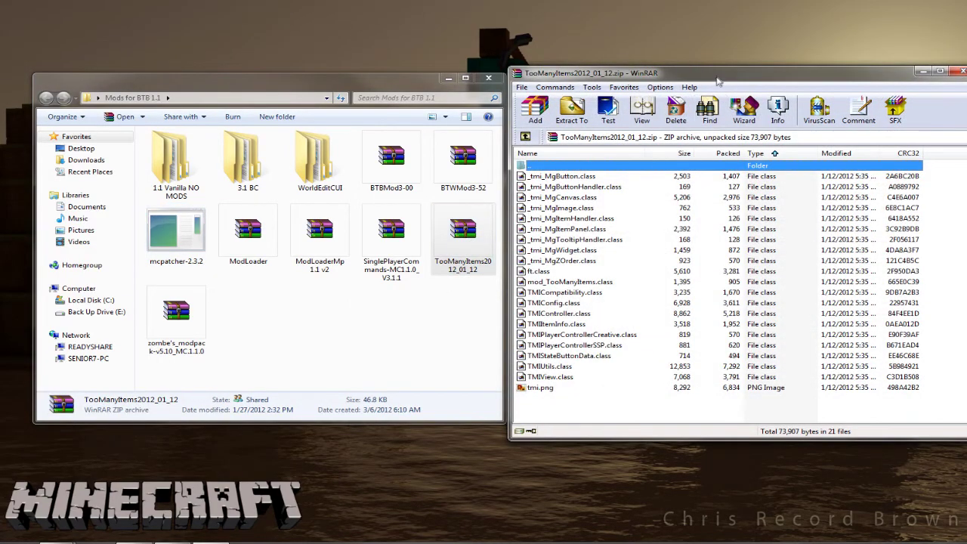
pyautogui.moveTo(718, 81); pyautogui.dragTo(244, 88)
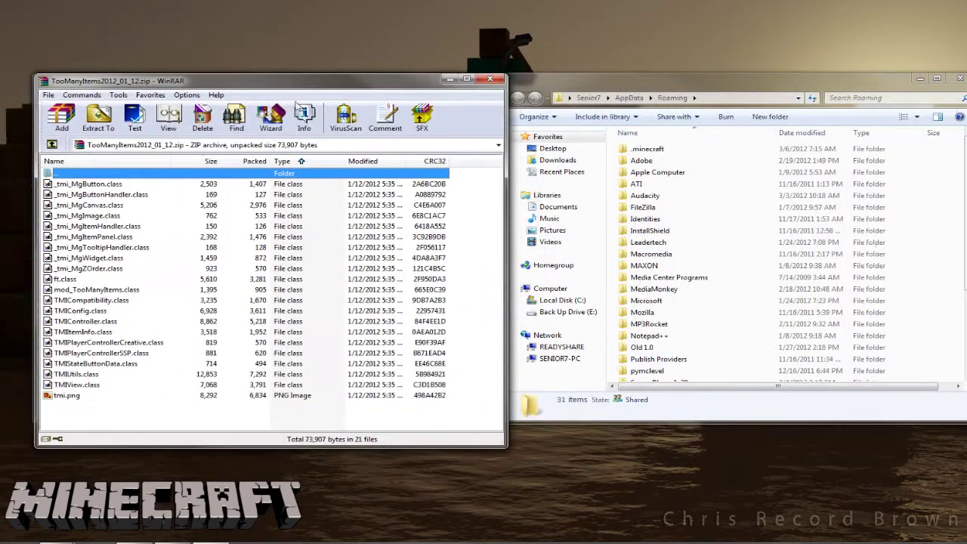
pyautogui.doubleClick(648, 150)
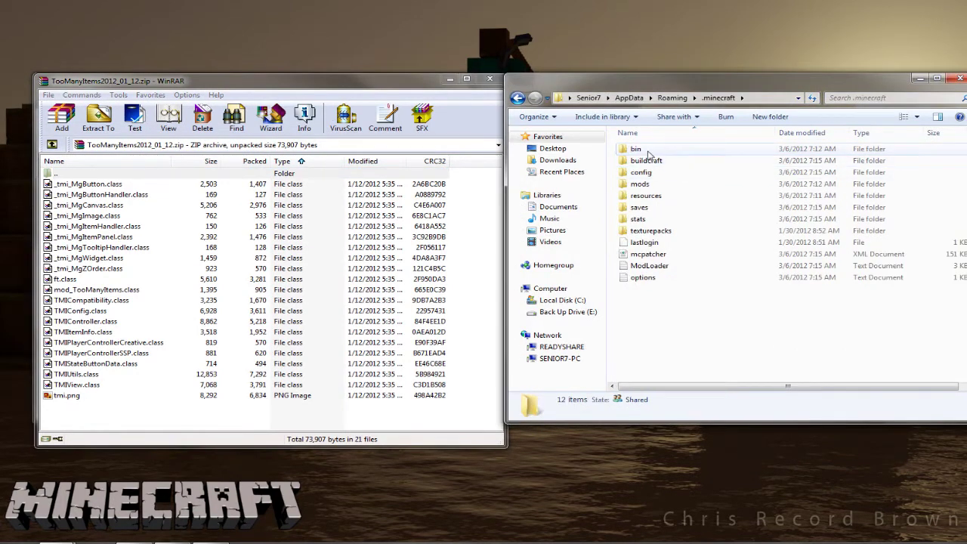
pyautogui.doubleClick(647, 151)
pyautogui.click(660, 211)
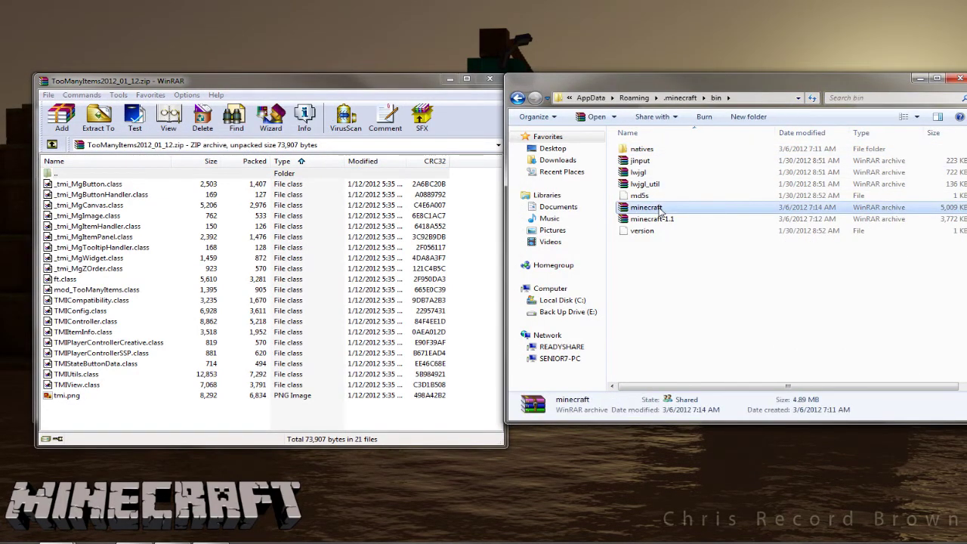
pyautogui.doubleClick(662, 211)
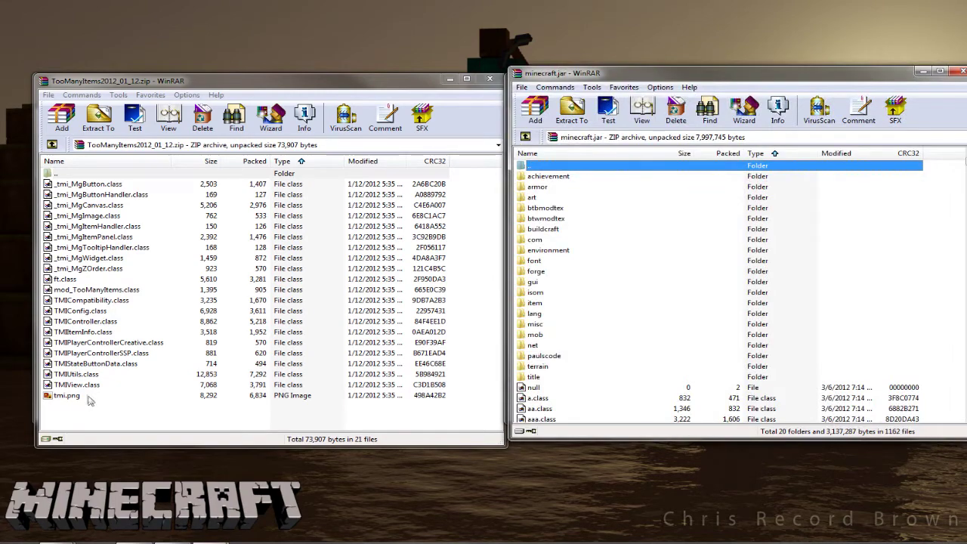
# Add all TooManyItems files to minecraft.jar with the default archive settings and close both archives.
pyautogui.moveTo(96, 416); pyautogui.dragTo(128, 185)
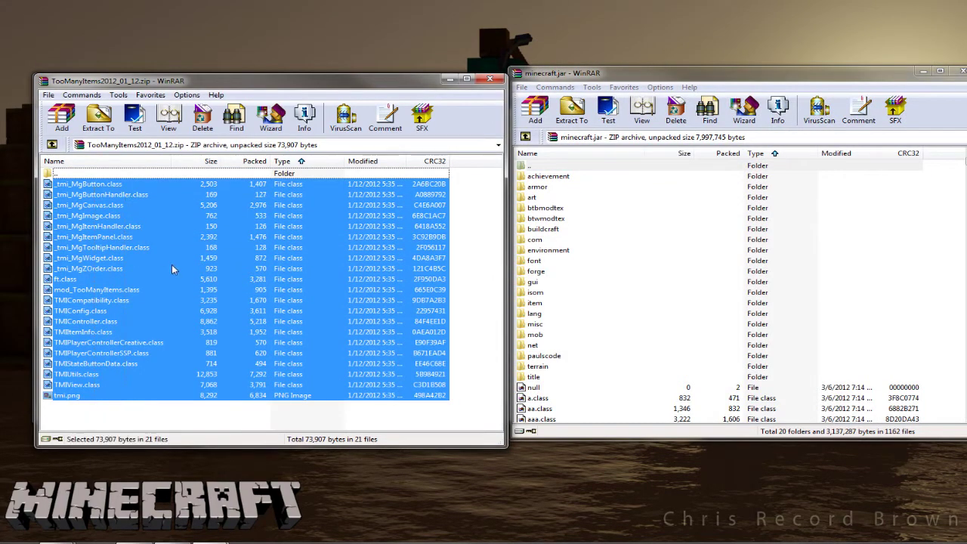
pyautogui.moveTo(172, 265); pyautogui.dragTo(597, 420)
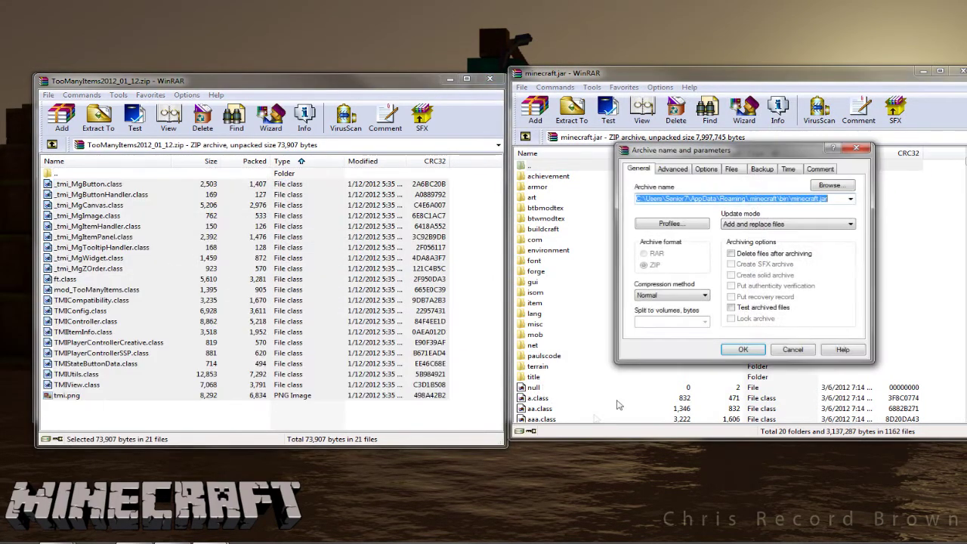
pyautogui.click(714, 354)
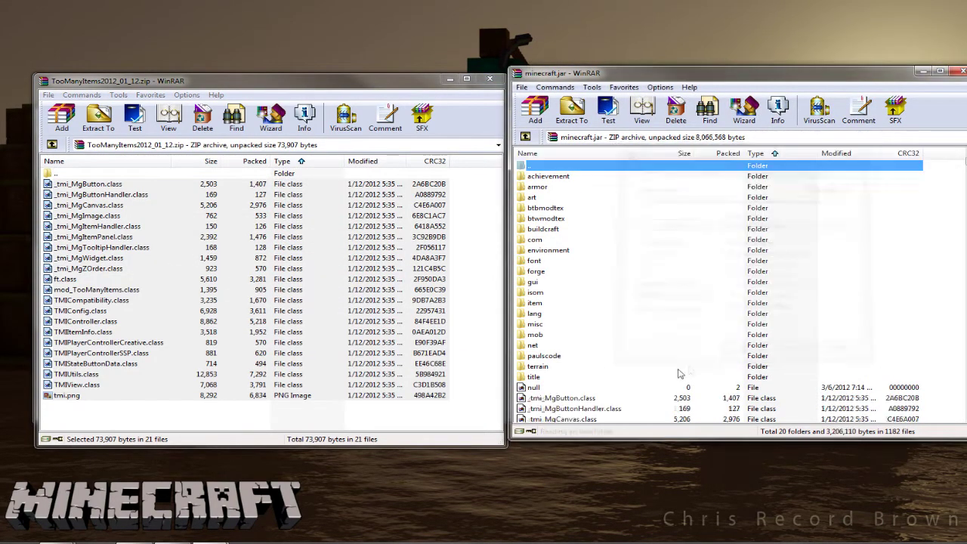
pyautogui.click(959, 72)
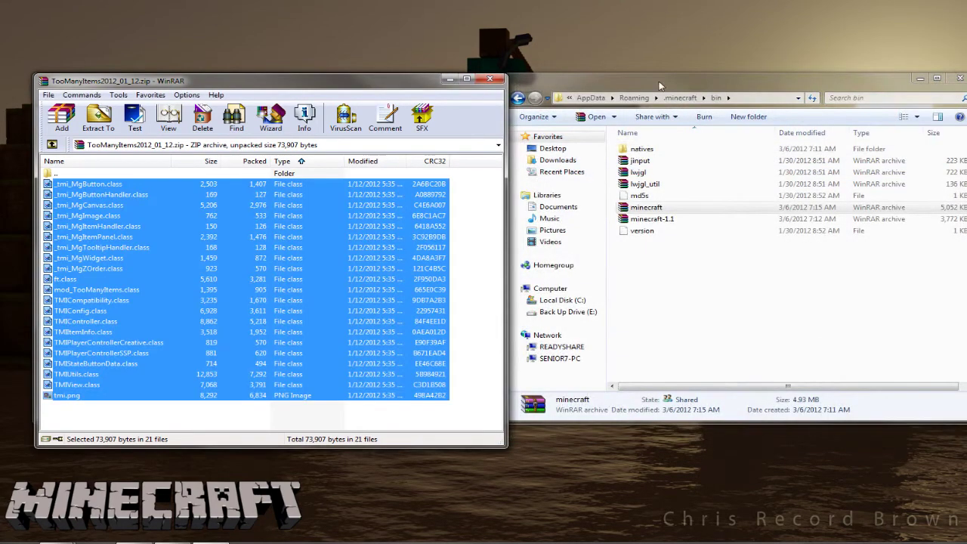
pyautogui.click(492, 82)
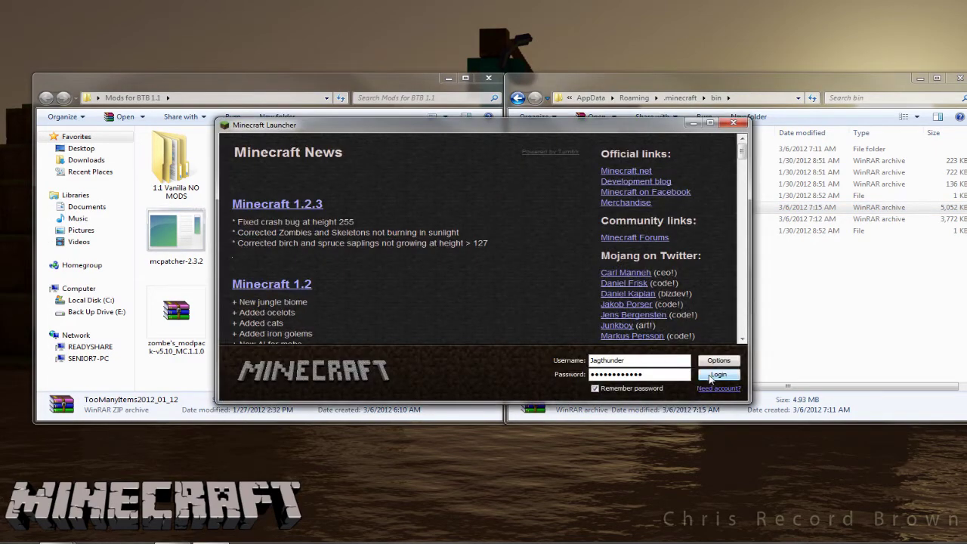
# Log in through the Minecraft Launcher with the saved account and load New World in singleplayer.
pyautogui.click(711, 377)
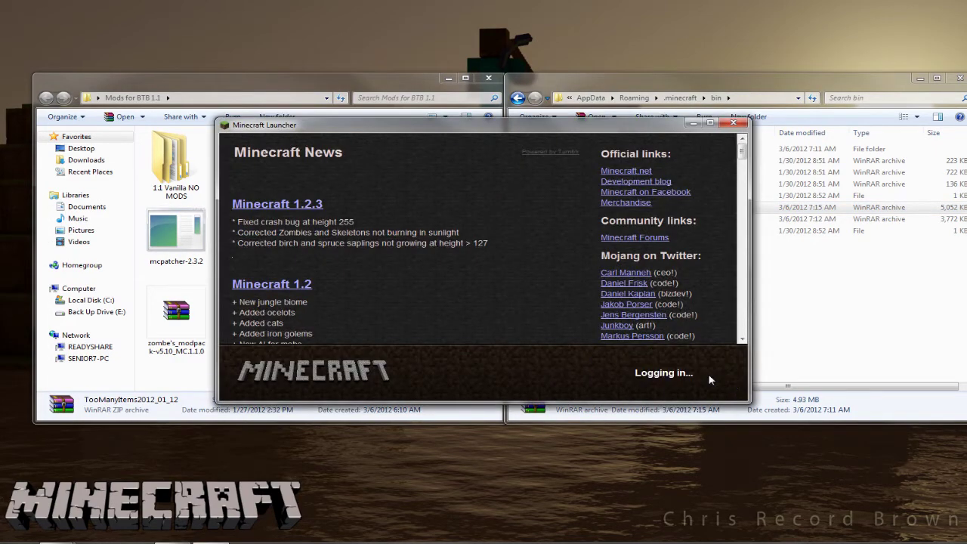
pyautogui.click(558, 281)
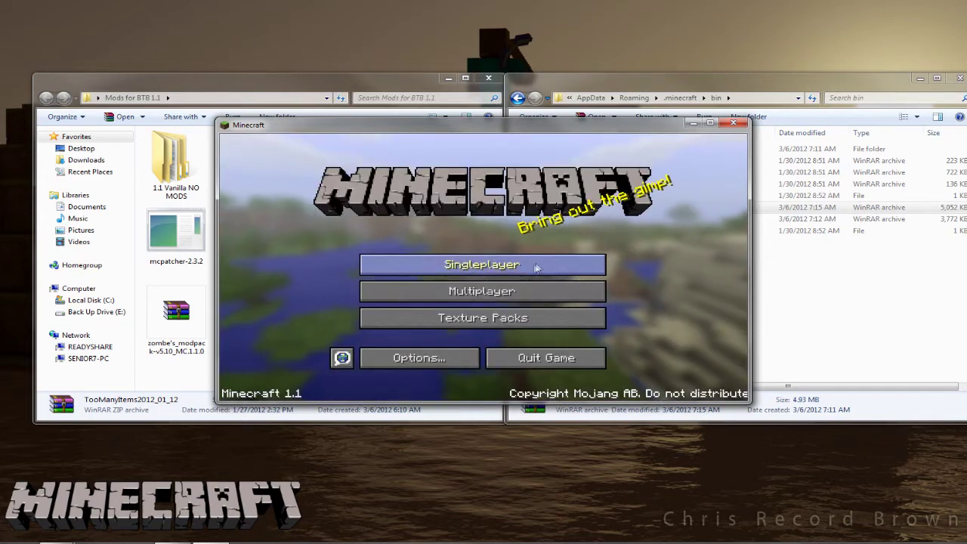
pyautogui.click(533, 266)
pyautogui.click(442, 260)
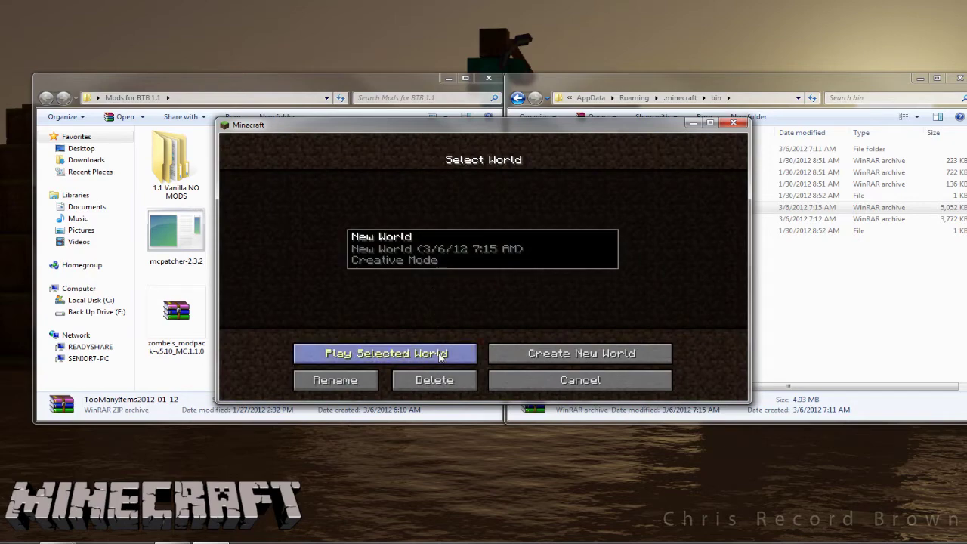
pyautogui.click(438, 352)
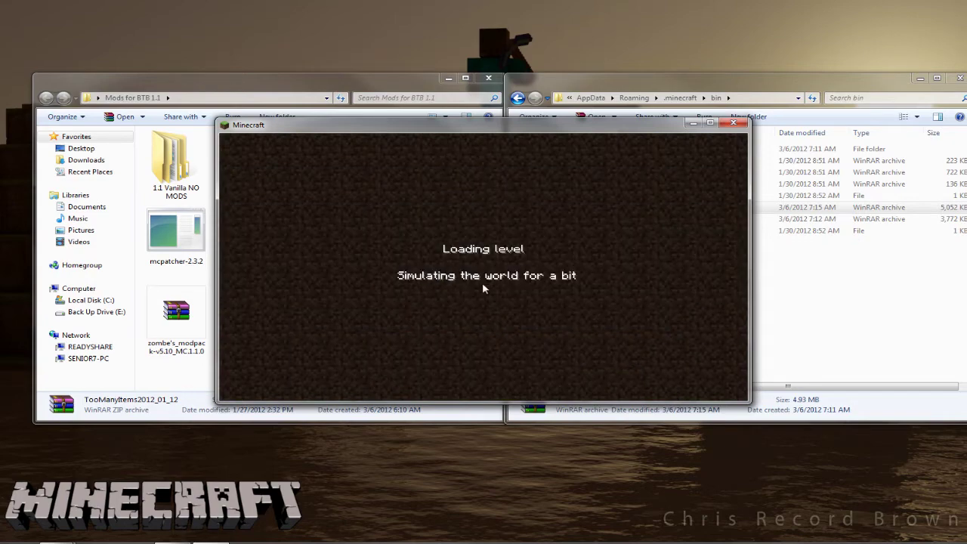
# Turn Creative mode off in the TooManyItems inventory overlay and browse the item list to page 3.
pyautogui.press('e')
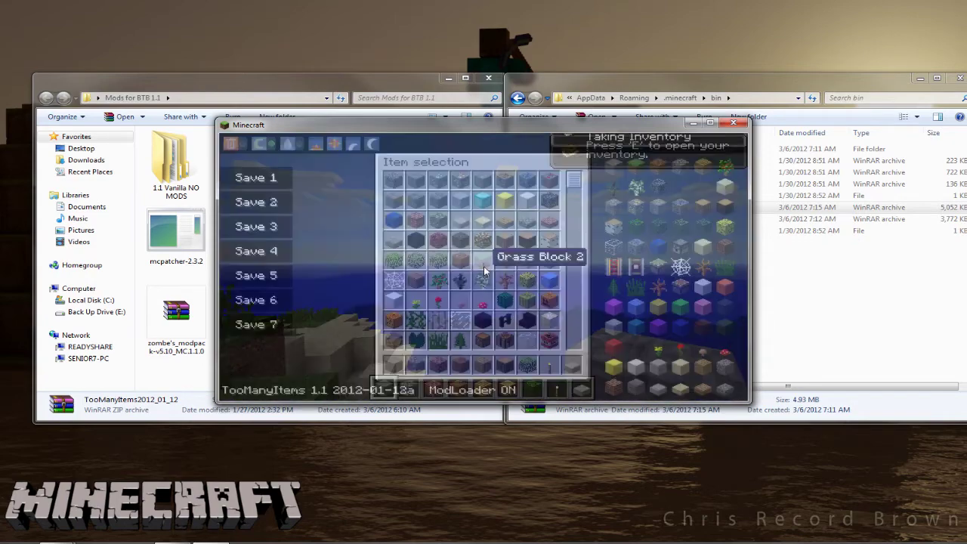
pyautogui.click(266, 146)
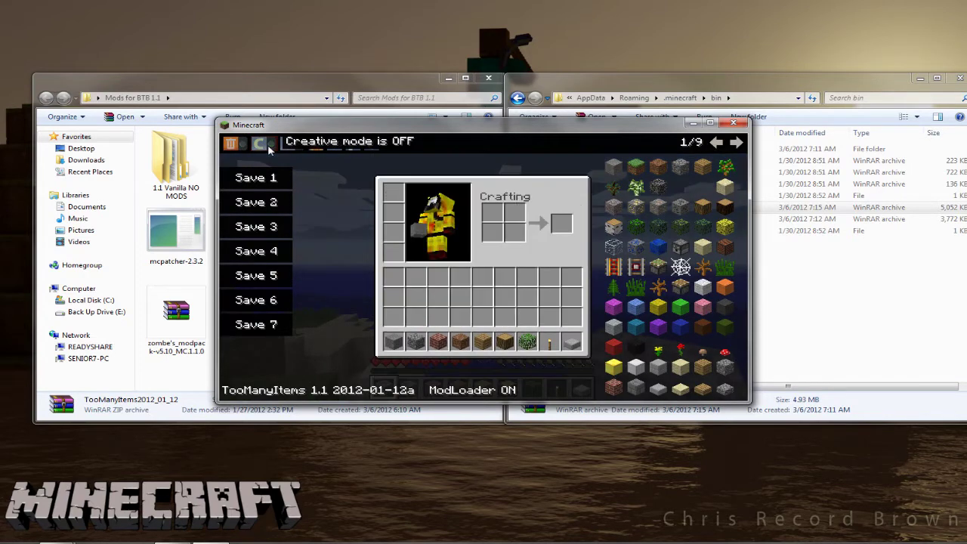
pyautogui.click(734, 145)
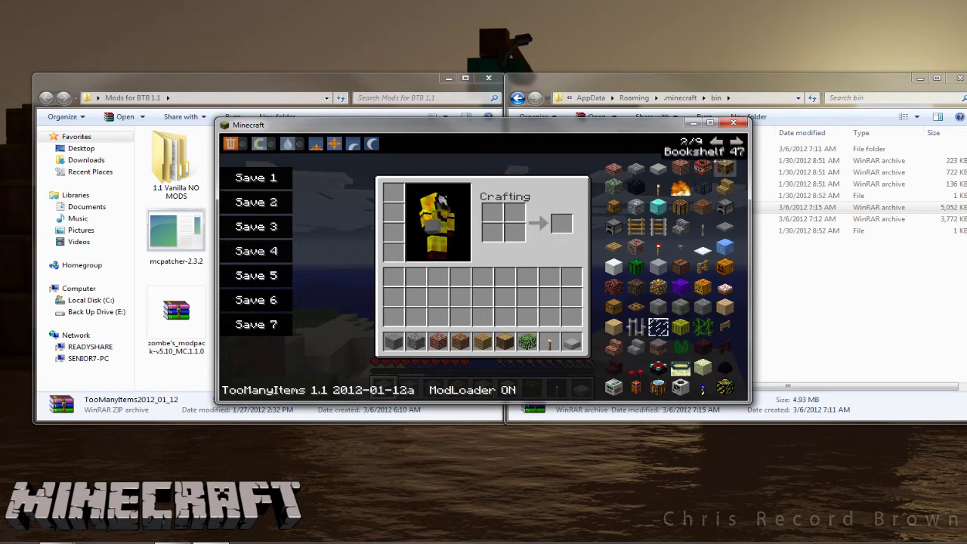
pyautogui.click(736, 142)
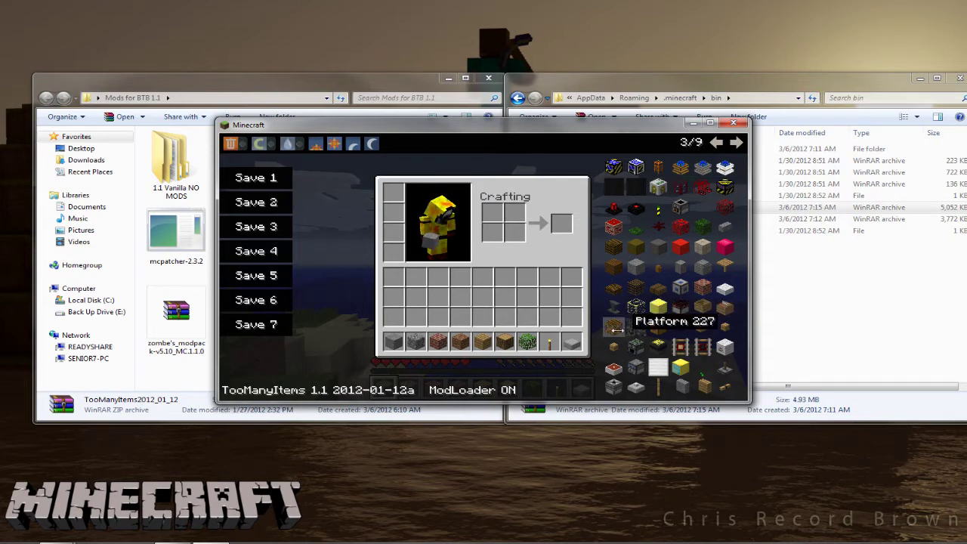
# Leave the TooManyItems inventory, then save the world and quit to the title screen.
pyautogui.press('Escape')
pyautogui.press('Escape')
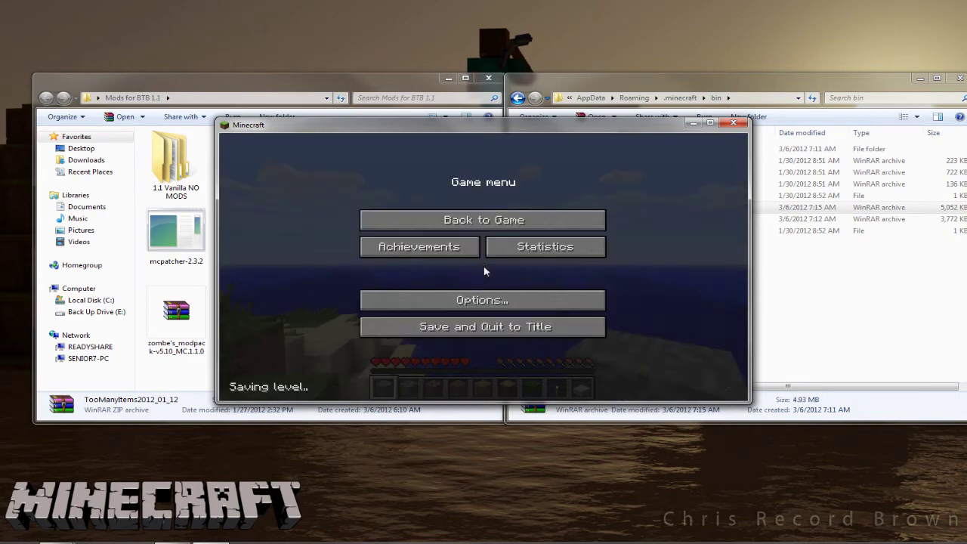
pyautogui.click(507, 325)
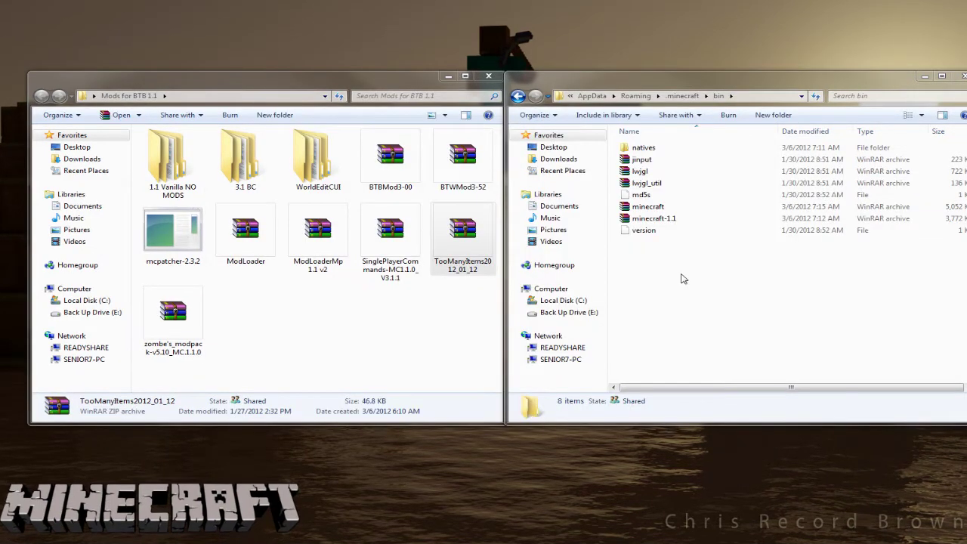
# Open minecraft.jar from the .minecraft bin folder and the SinglePlayerCommands-MC1.1.0_V3.1.1 archive side by side in WinRAR.
pyautogui.click(668, 210)
pyautogui.doubleClick(661, 212)
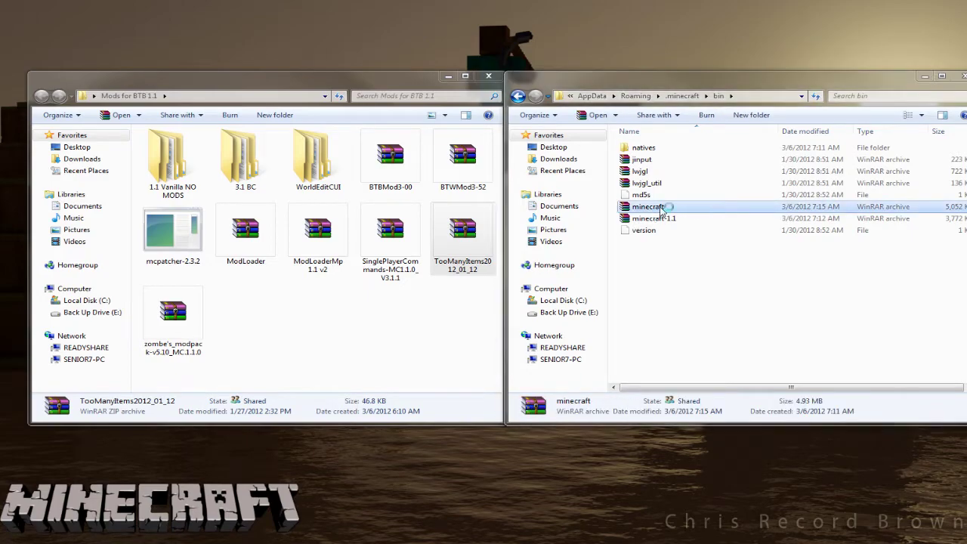
pyautogui.moveTo(382, 83); pyautogui.dragTo(850, 86)
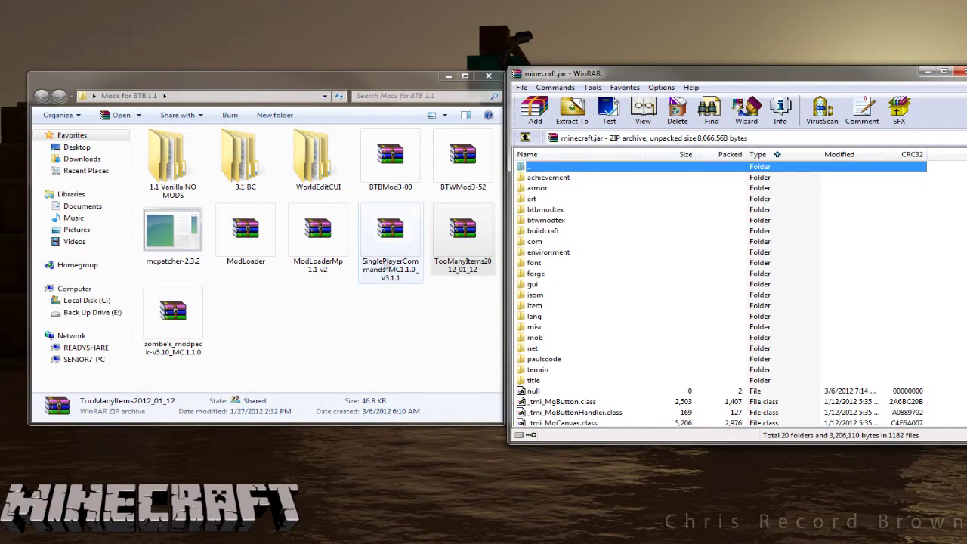
pyautogui.doubleClick(386, 249)
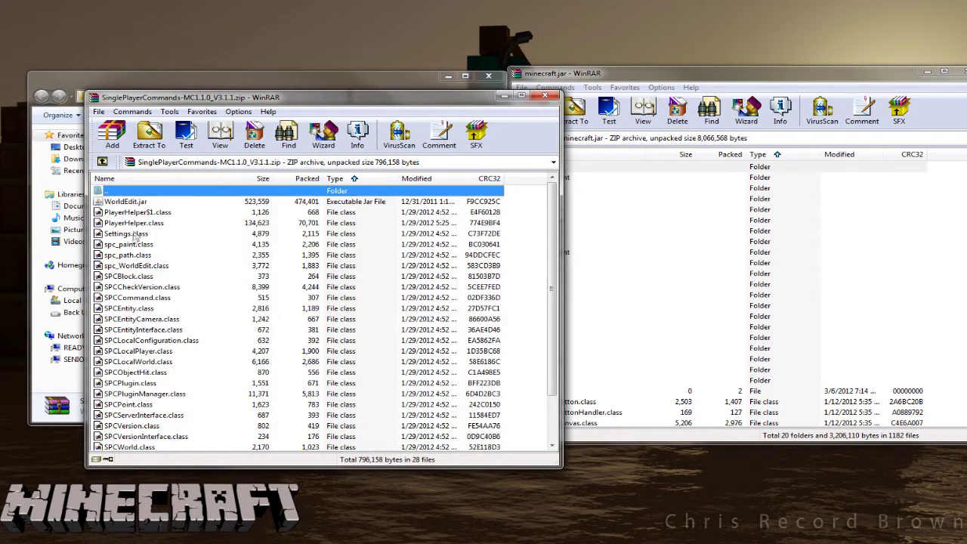
# Add all SinglePlayerCommands class files, without WorldEdit.jar and readme.txt, to minecraft.jar with the default archive settings and close the mod archive.
pyautogui.click(138, 202)
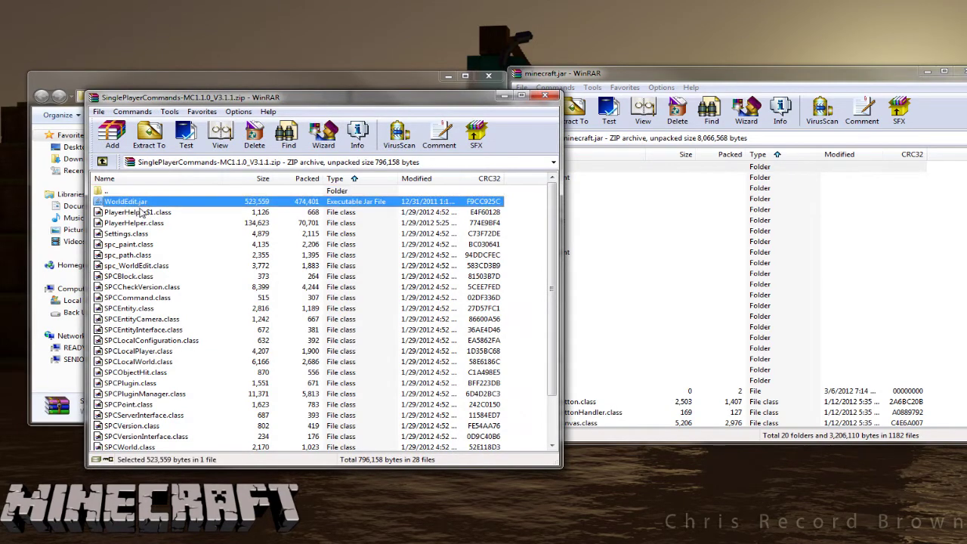
pyautogui.click(162, 213)
pyautogui.scroll(-2, 184, 281)
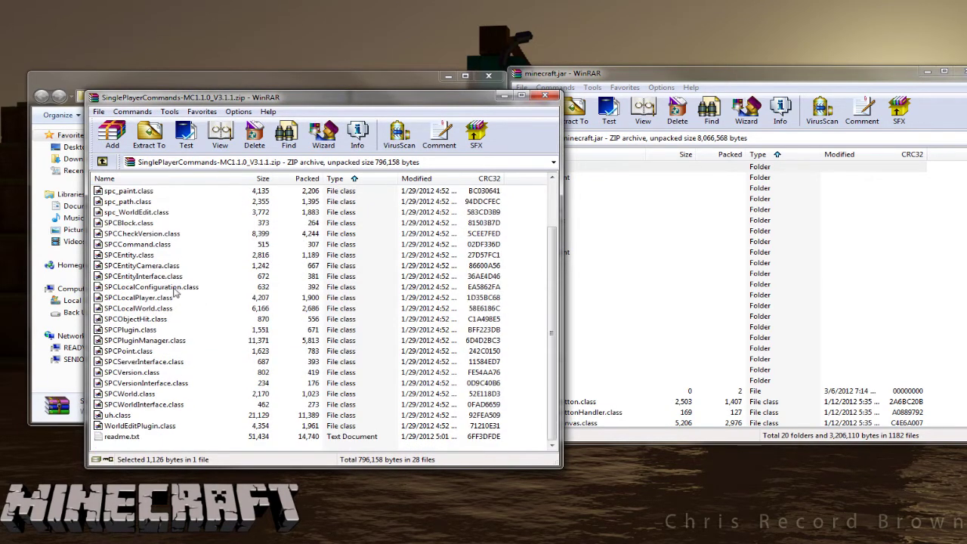
pyautogui.keyDown('shift'); pyautogui.click(159, 427); pyautogui.keyUp('shift')
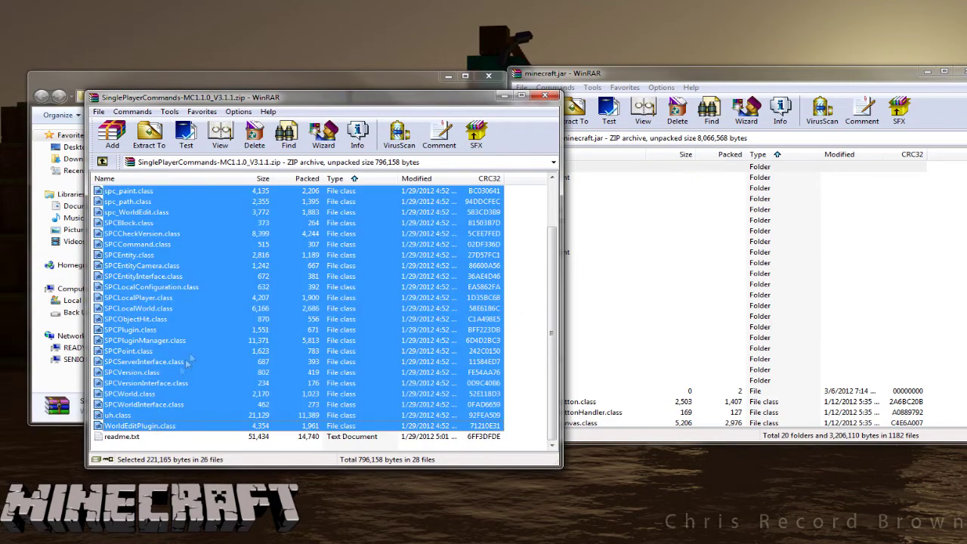
pyautogui.moveTo(215, 319); pyautogui.dragTo(655, 420)
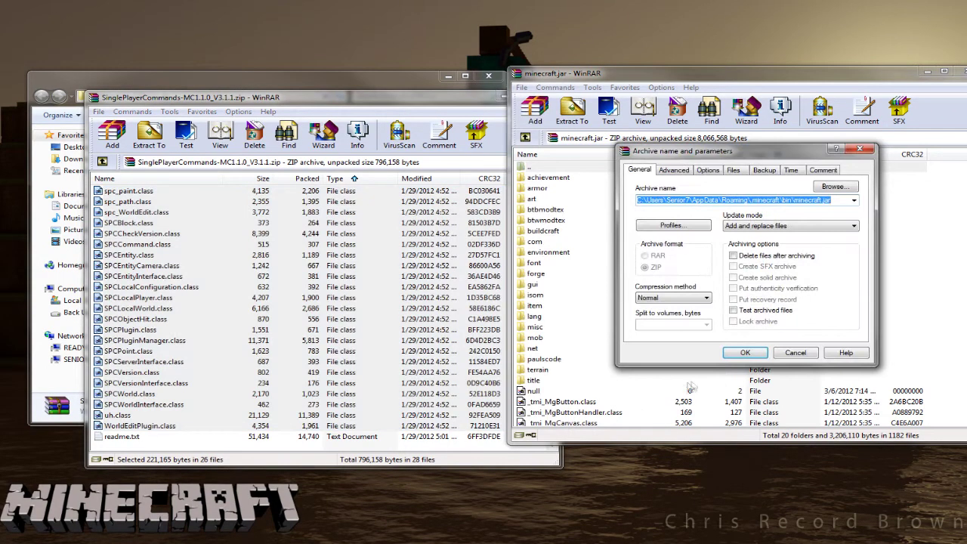
pyautogui.click(744, 353)
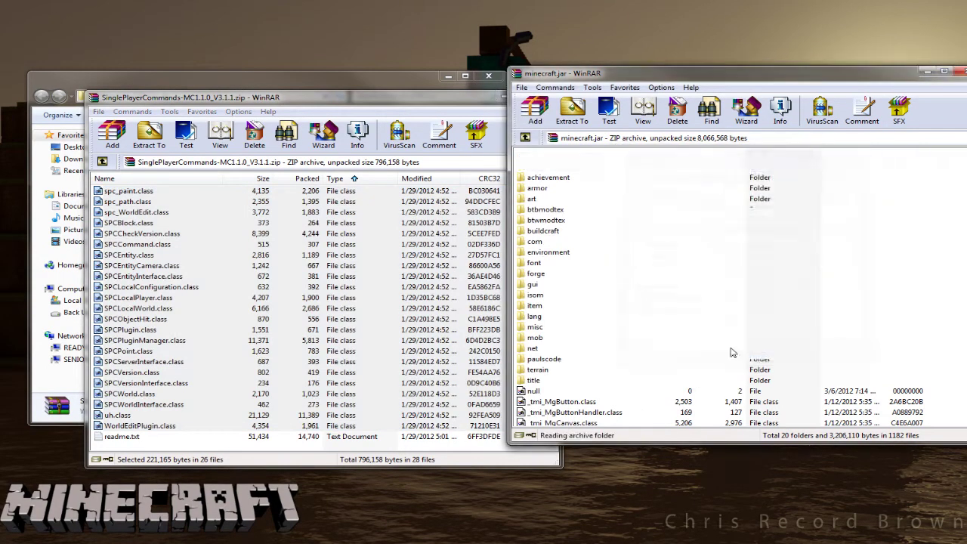
pyautogui.click(442, 99)
pyautogui.click(547, 96)
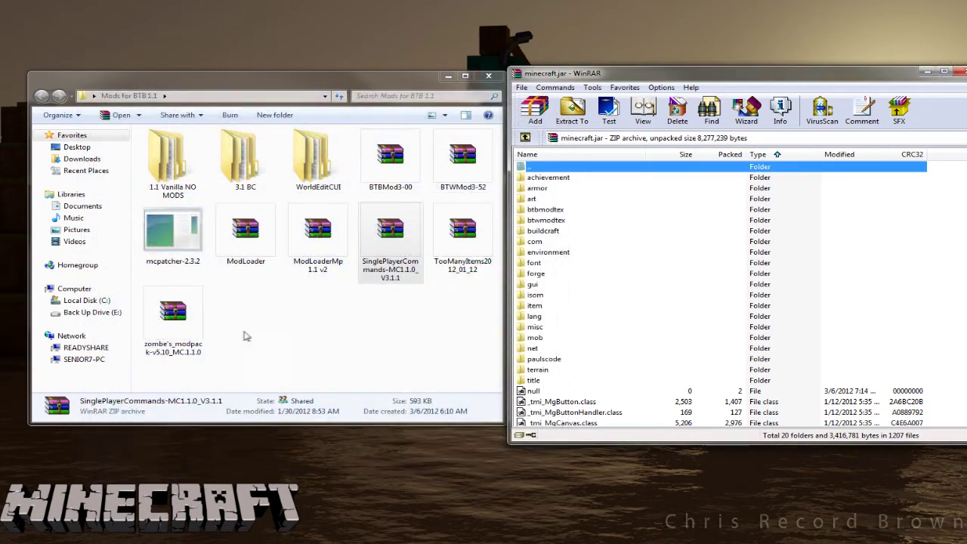
# Add all files from the classes folder of the zombe's_modpack-v5.10_MC.1.1.0 archive to minecraft.jar and close the modpack archive.
pyautogui.doubleClick(174, 316)
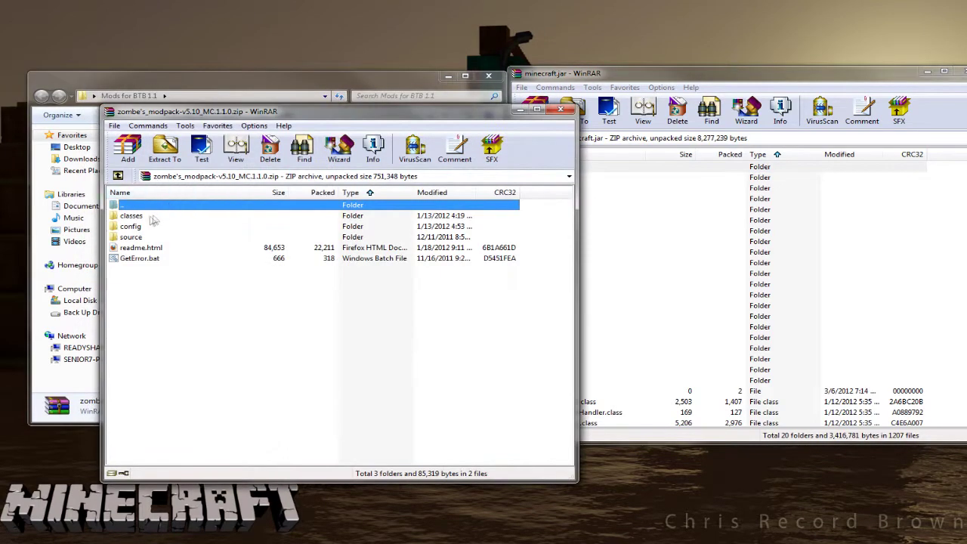
pyautogui.doubleClick(147, 218)
pyautogui.press('Down')
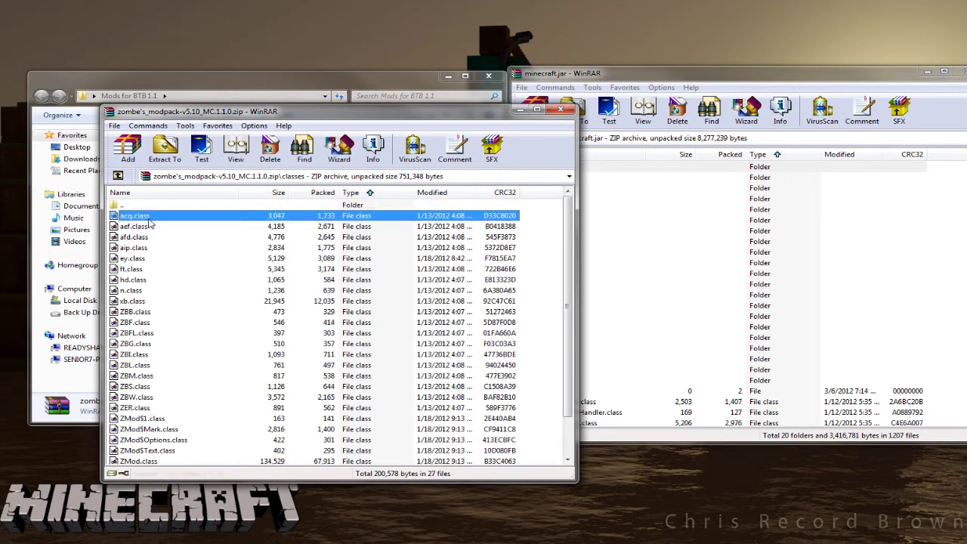
pyautogui.scroll(-1, 146, 294)
pyautogui.scroll(-1, 146, 295)
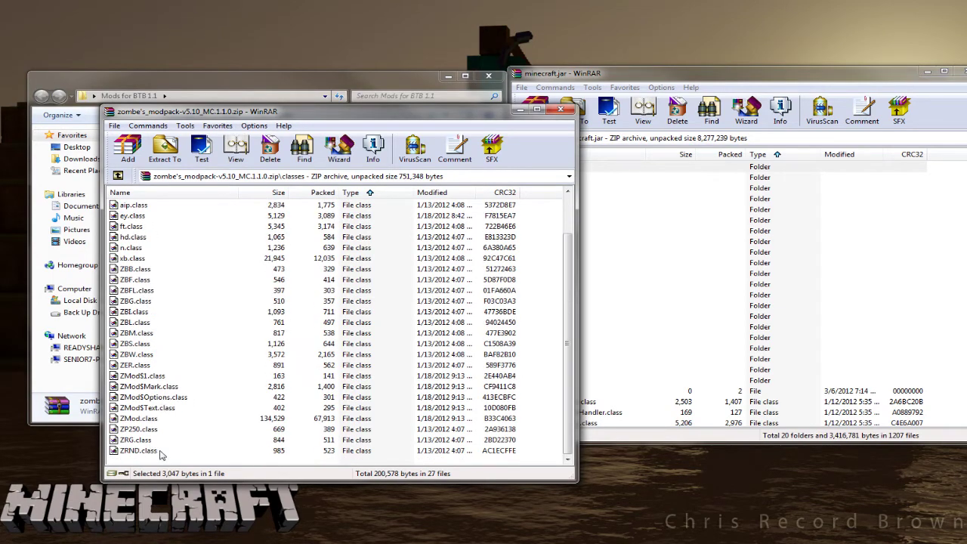
pyautogui.hotkey('ctrl', 'a')
pyautogui.moveTo(210, 335); pyautogui.dragTo(642, 423)
pyautogui.click(744, 353)
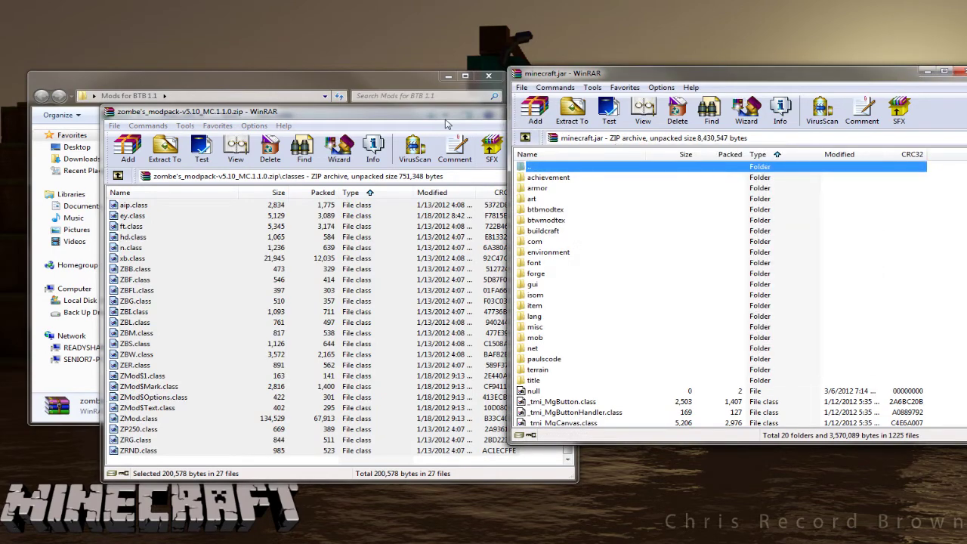
pyautogui.click(438, 143)
pyautogui.click(561, 112)
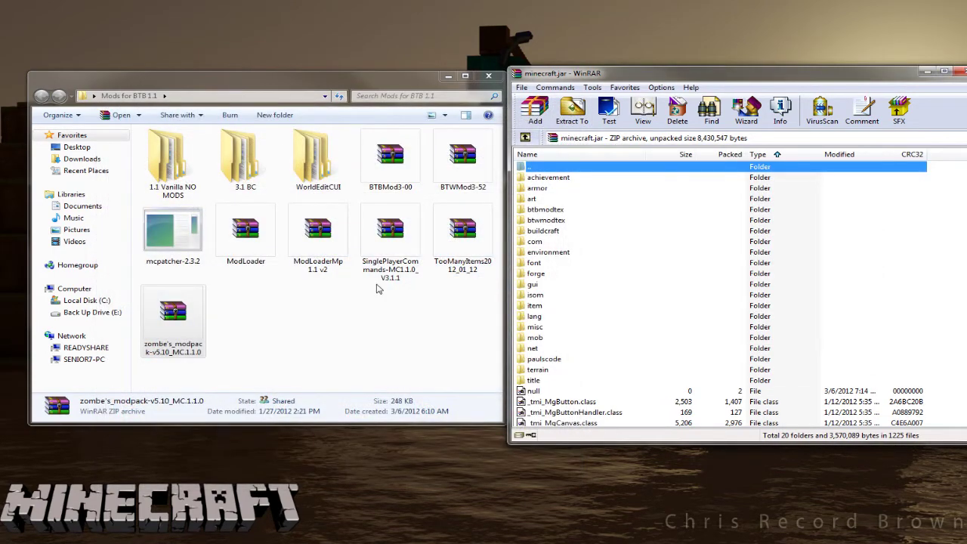
# Add all TooManyItems2012_01_12 files to minecraft.jar again with the default archive settings and close both archives.
pyautogui.click(318, 319)
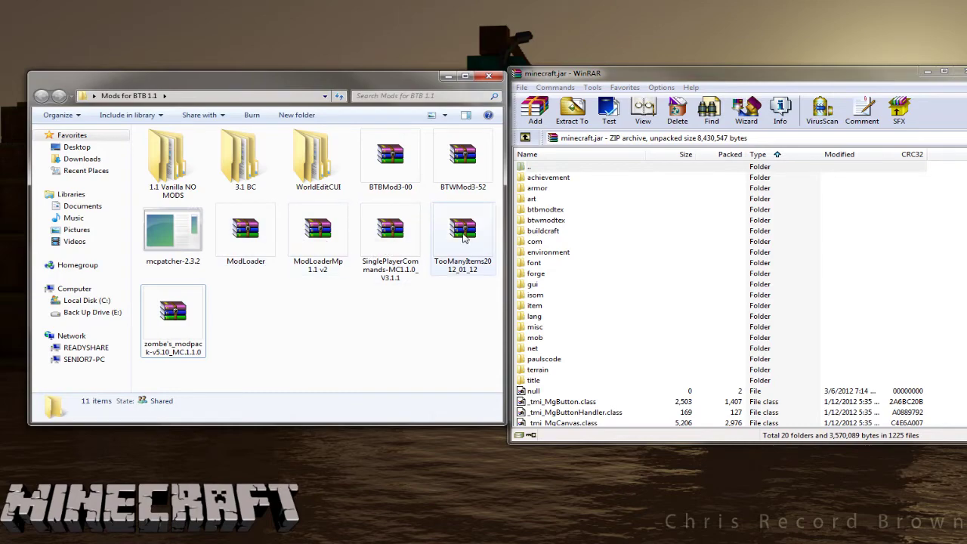
pyautogui.doubleClick(463, 234)
pyautogui.moveTo(34, 329); pyautogui.dragTo(71, 112)
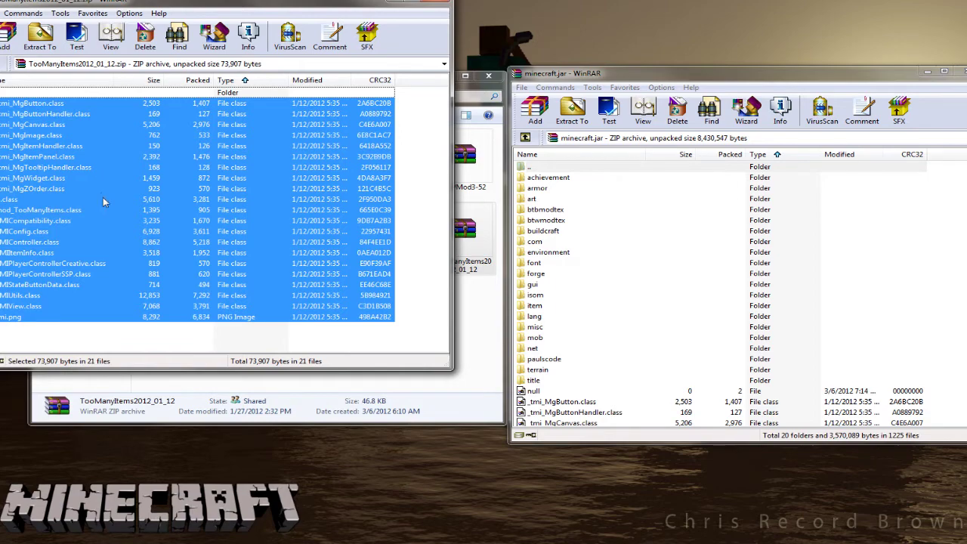
pyautogui.moveTo(102, 197); pyautogui.dragTo(680, 303)
pyautogui.press('Return')
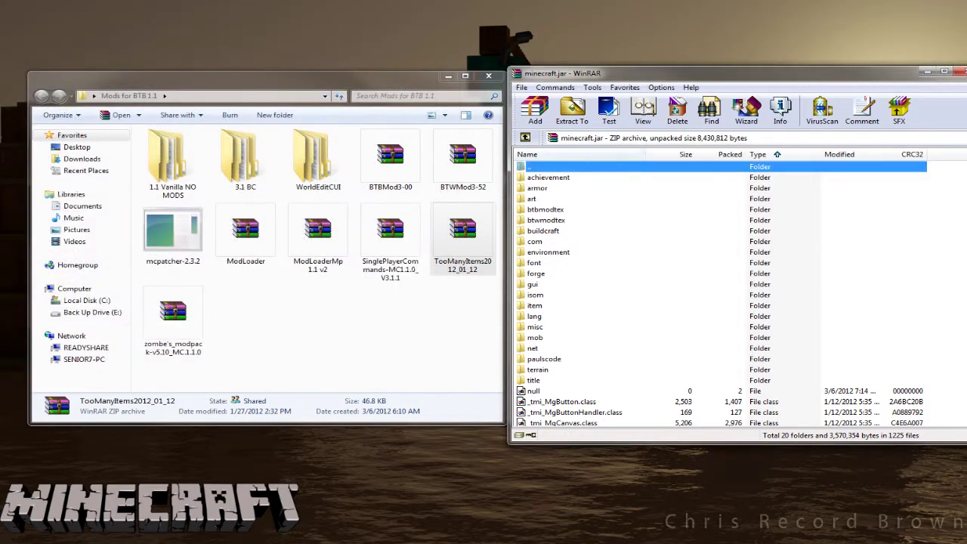
pyautogui.press('Escape')
# Extract WorldEdit.jar from the SinglePlayerCommands archive into the .minecraft bin folder and close the archive.
pyautogui.doubleClick(390, 242)
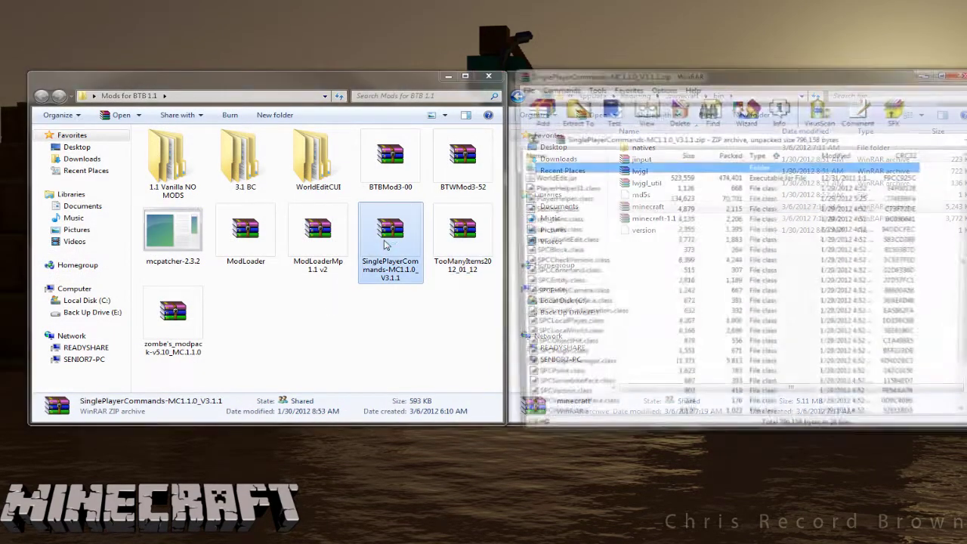
pyautogui.moveTo(736, 78); pyautogui.dragTo(240, 84)
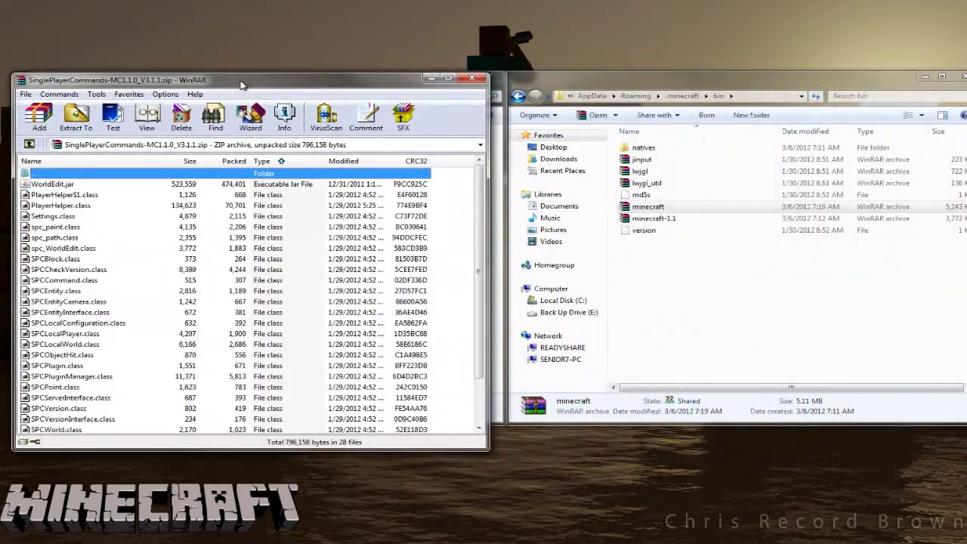
pyautogui.click(72, 185)
pyautogui.moveTo(72, 185); pyautogui.dragTo(654, 294)
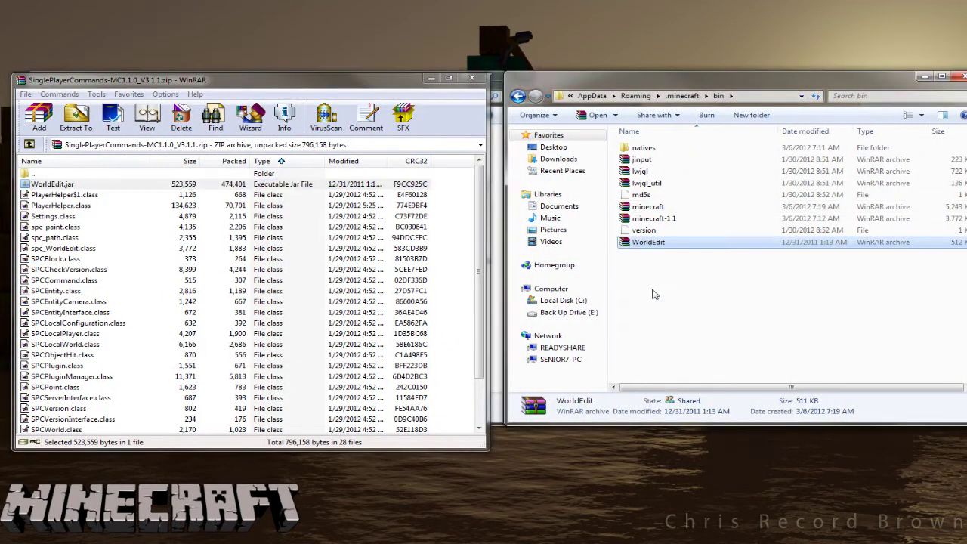
pyautogui.click(472, 77)
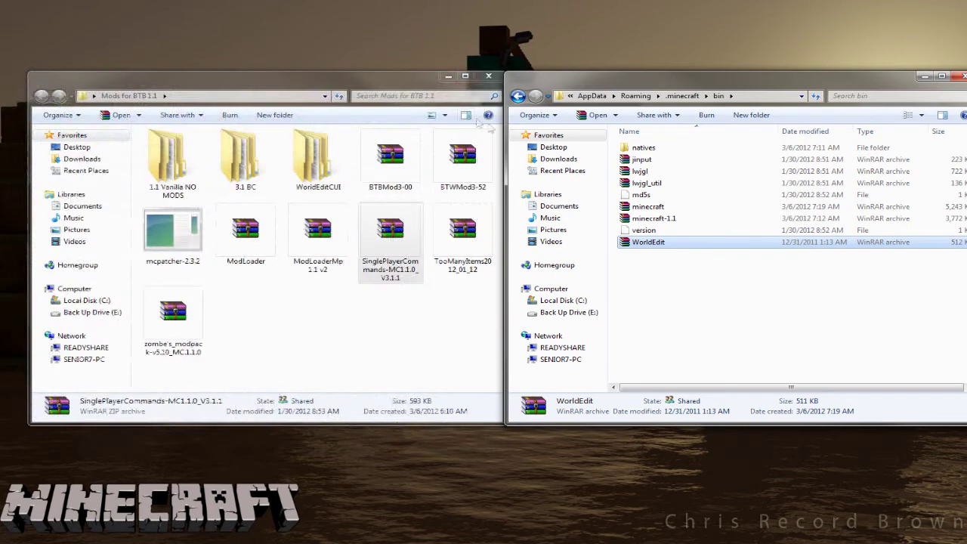
# Reopen minecraft.jar from the .minecraft bin folder and place its window beside the Mods for BTB 1.1 folder.
pyautogui.click(518, 96)
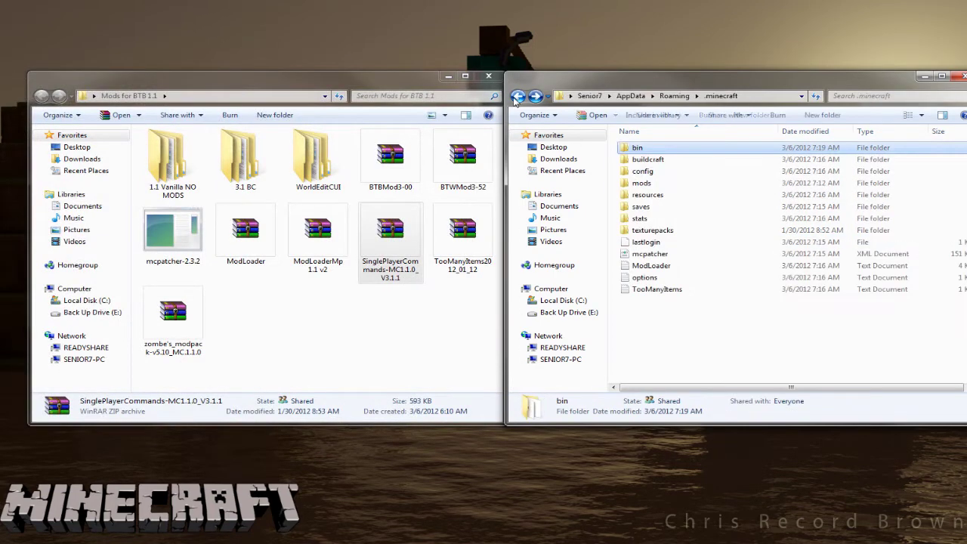
pyautogui.doubleClick(639, 148)
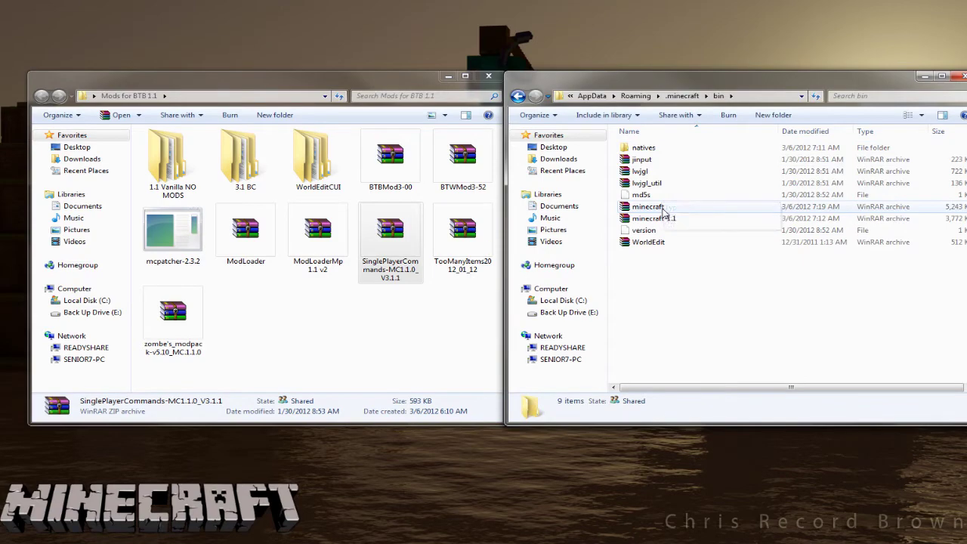
pyautogui.doubleClick(649, 207)
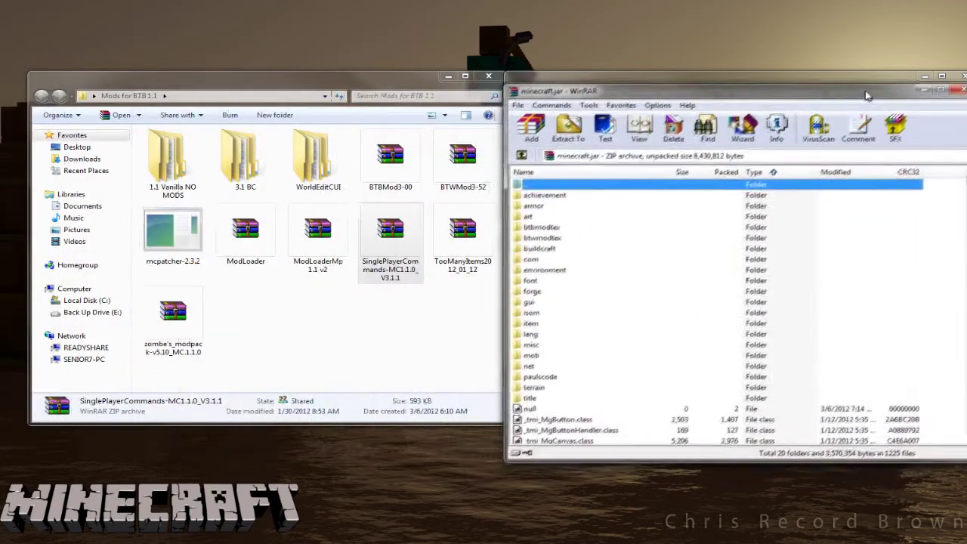
pyautogui.moveTo(875, 98); pyautogui.dragTo(869, 88)
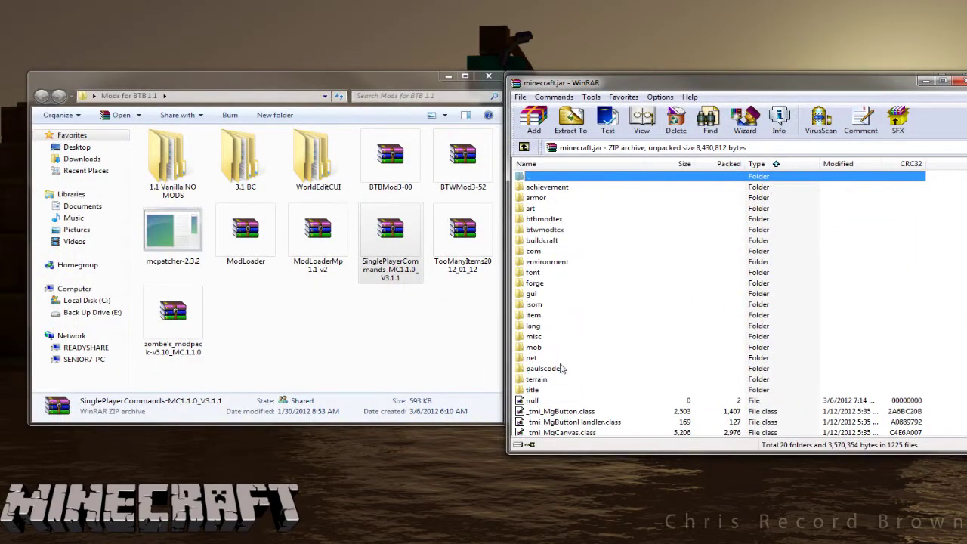
# Add the wecui folder from WorldEditCUI-build's WorldEditCUI folder to minecraft.jar with the default archive settings and close minecraft.jar.
pyautogui.doubleClick(318, 160)
pyautogui.click(179, 166)
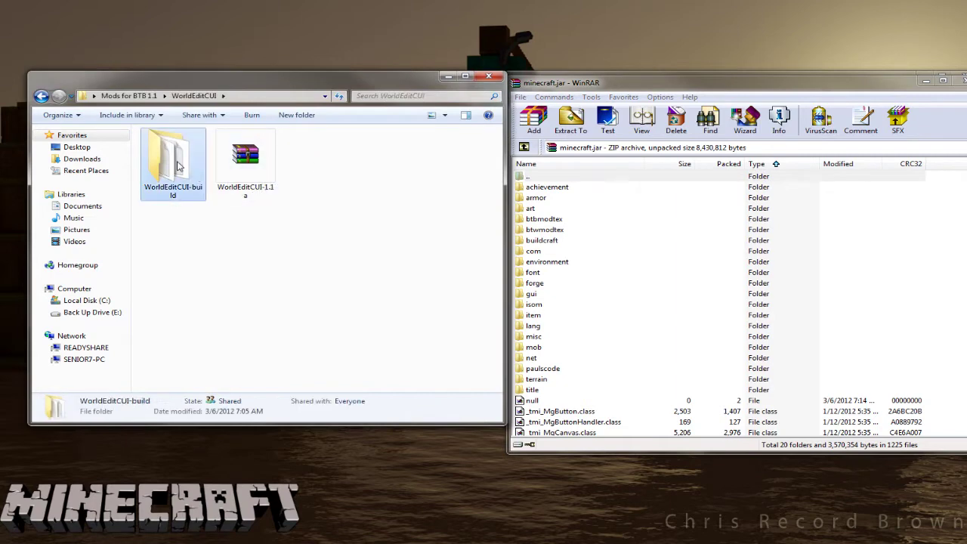
pyautogui.doubleClick(179, 166)
pyautogui.doubleClick(188, 149)
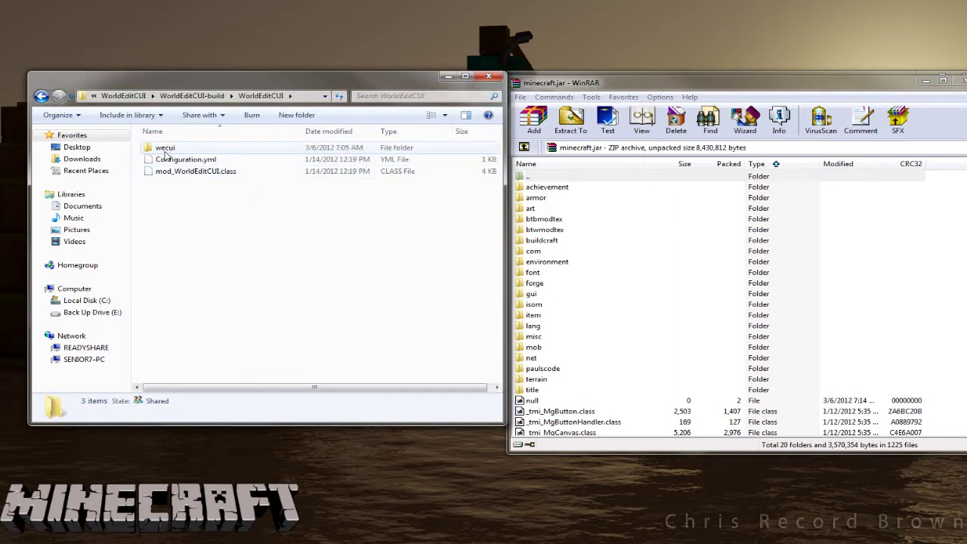
pyautogui.moveTo(165, 151); pyautogui.dragTo(631, 414)
pyautogui.click(688, 361)
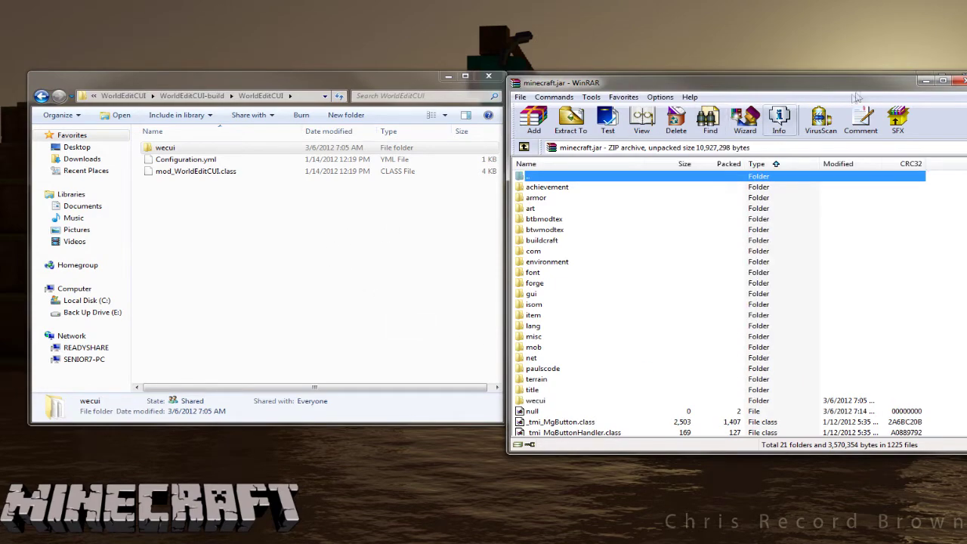
pyautogui.click(961, 79)
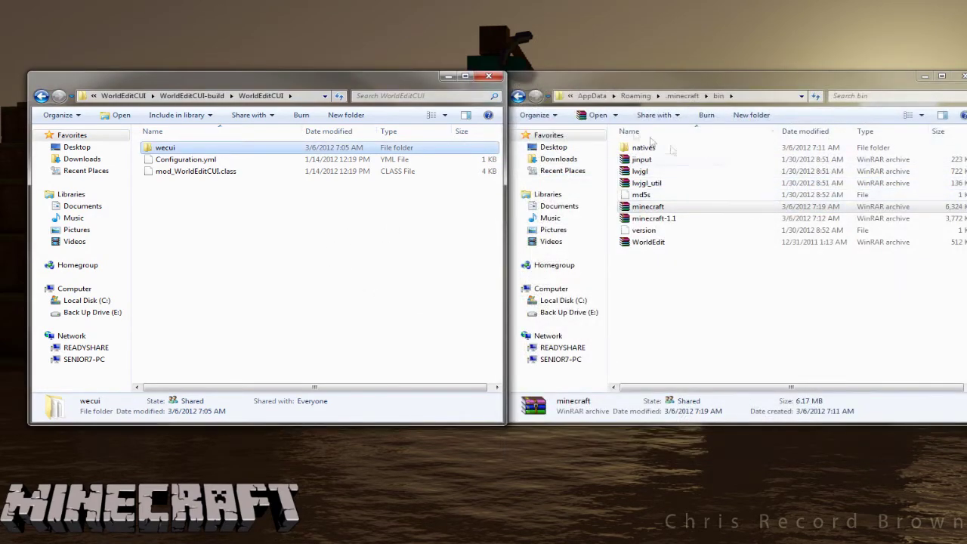
# Open the .minecraft mods folder beside the WorldEditCUI-build folder.
pyautogui.click(518, 96)
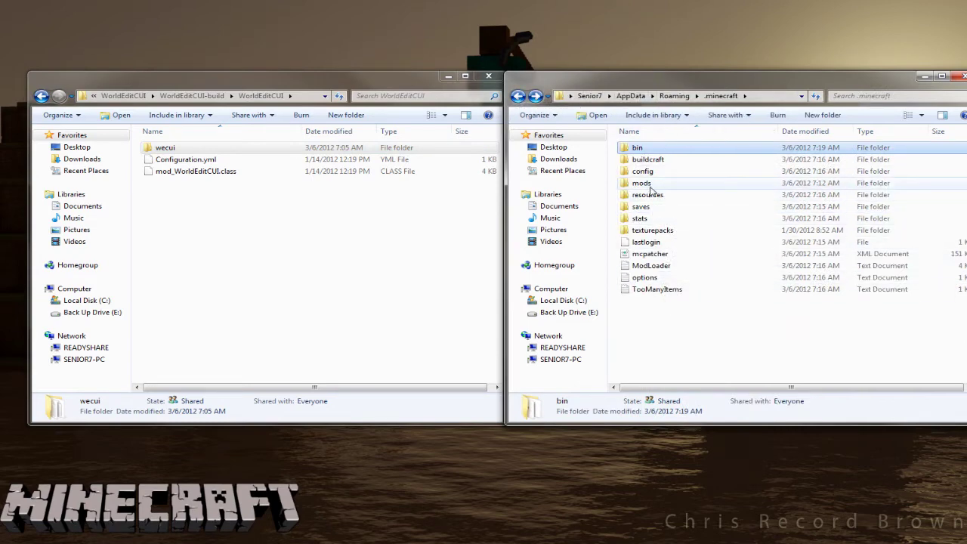
pyautogui.doubleClick(649, 184)
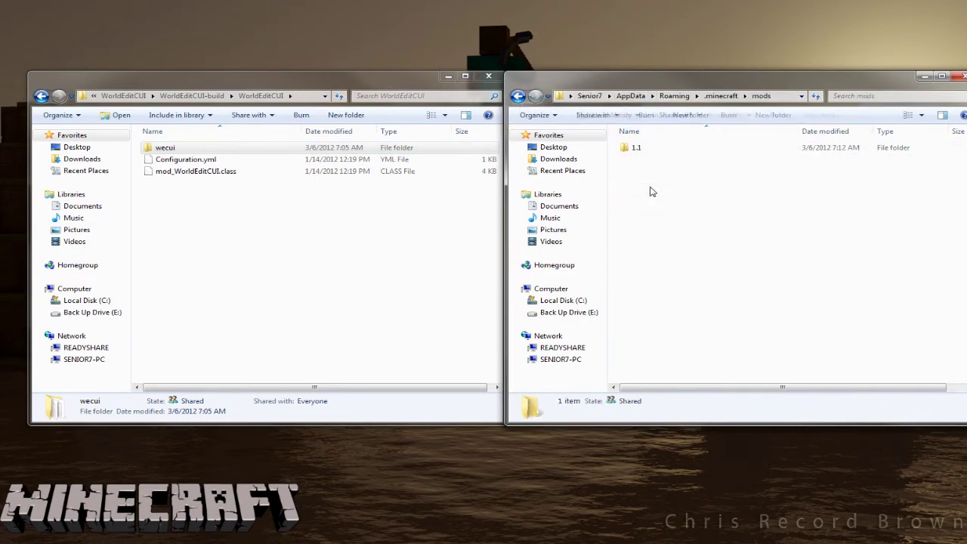
pyautogui.click(41, 96)
pyautogui.click(41, 96)
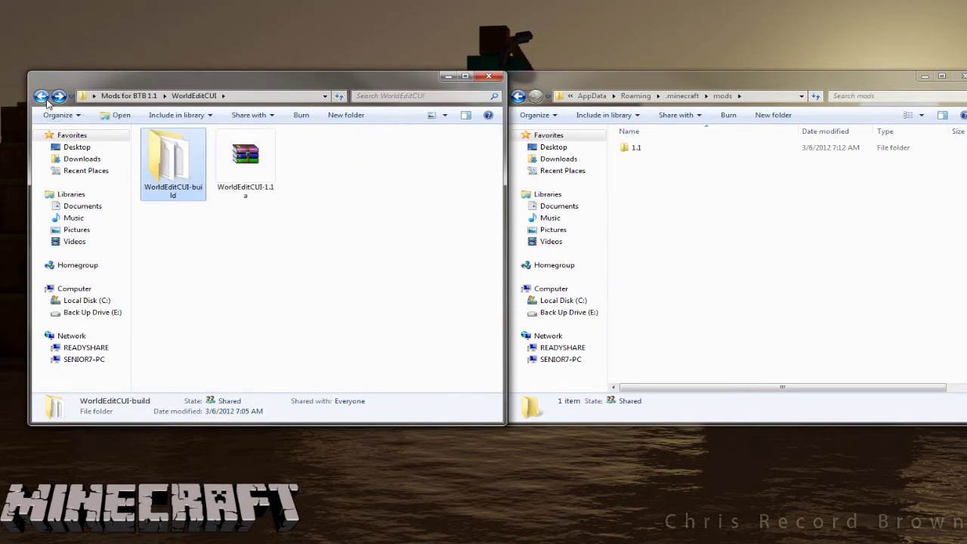
pyautogui.doubleClick(182, 170)
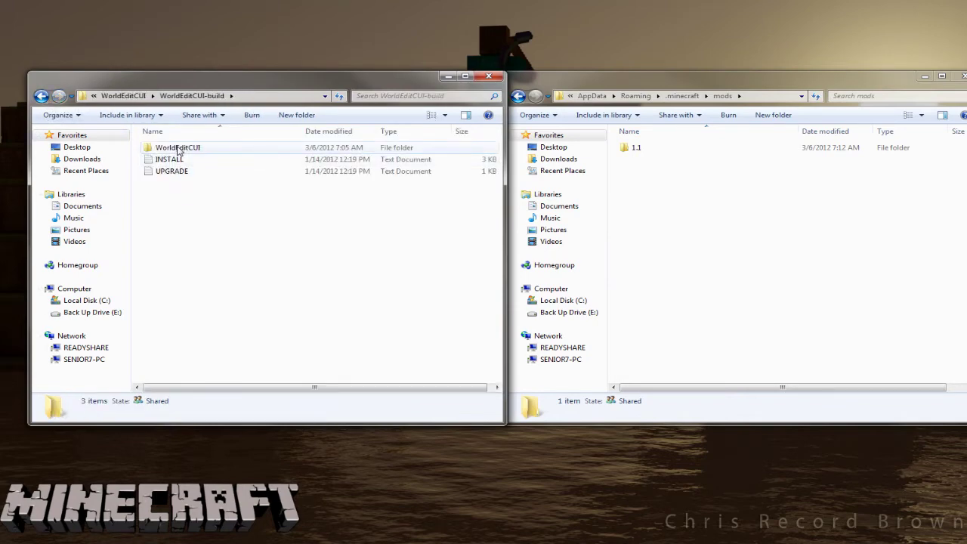
# Copy the WorldEditCUI folder from WorldEditCUI-build into the .minecraft mods folder.
pyautogui.rightClick(178, 150)
pyautogui.click(240, 372)
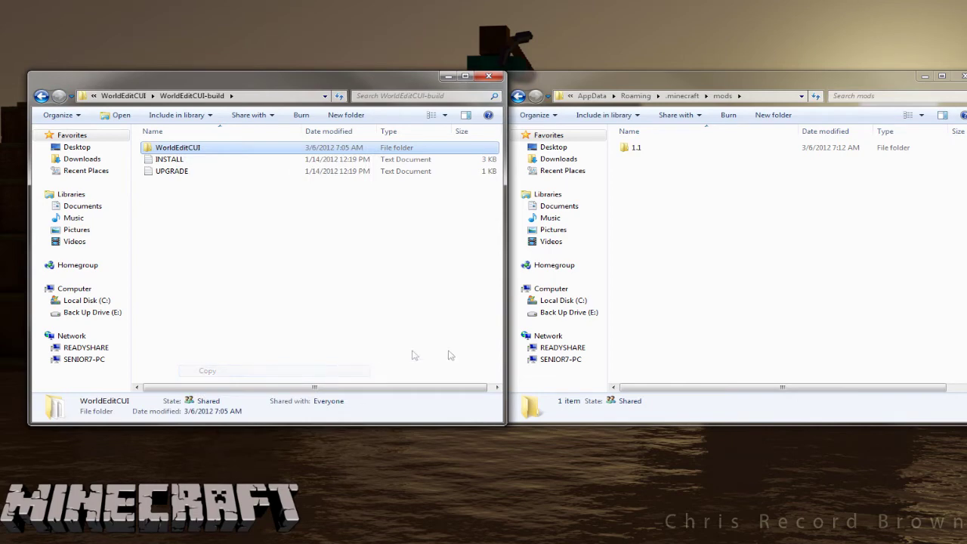
pyautogui.rightClick(726, 229)
pyautogui.click(756, 320)
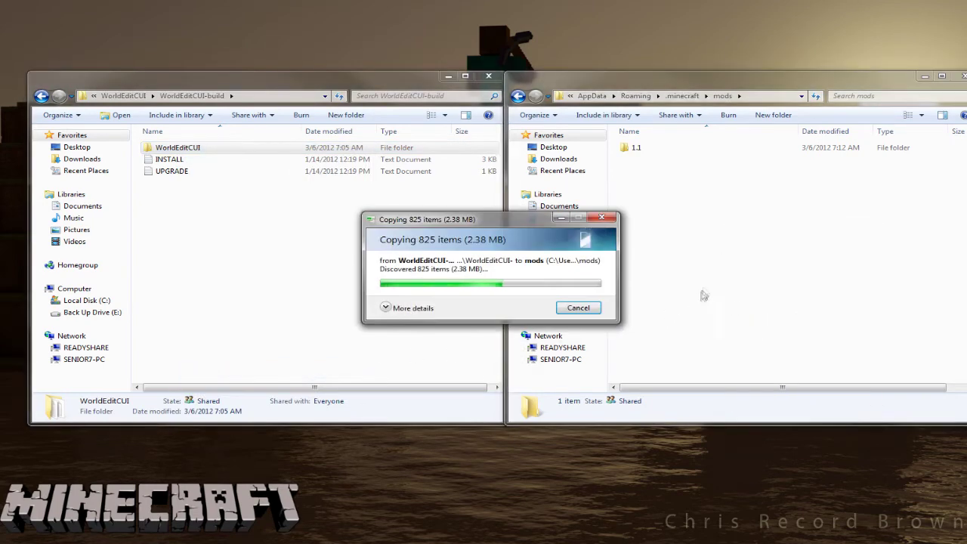
pyautogui.click(718, 254)
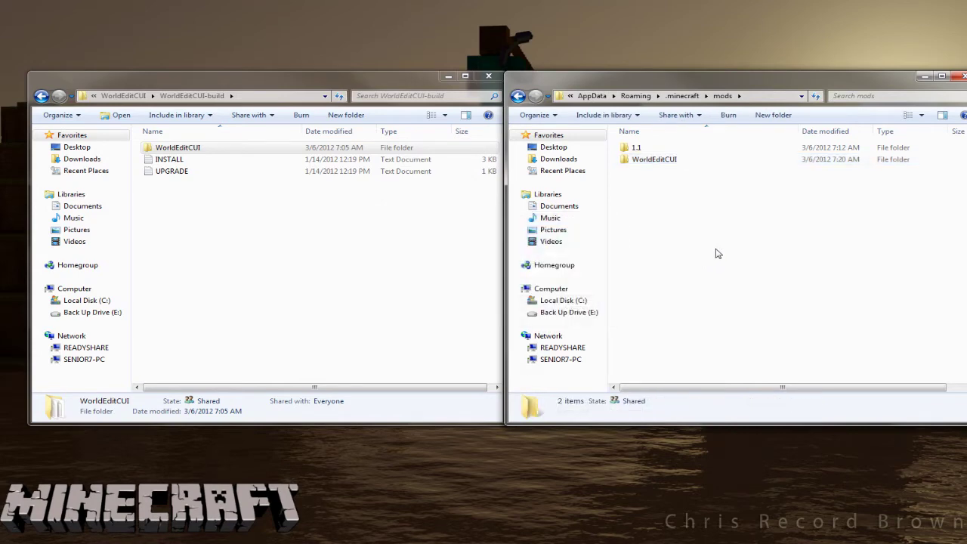
# Create a folder named zombe in the .minecraft mods folder and open it.
pyautogui.click(774, 114)
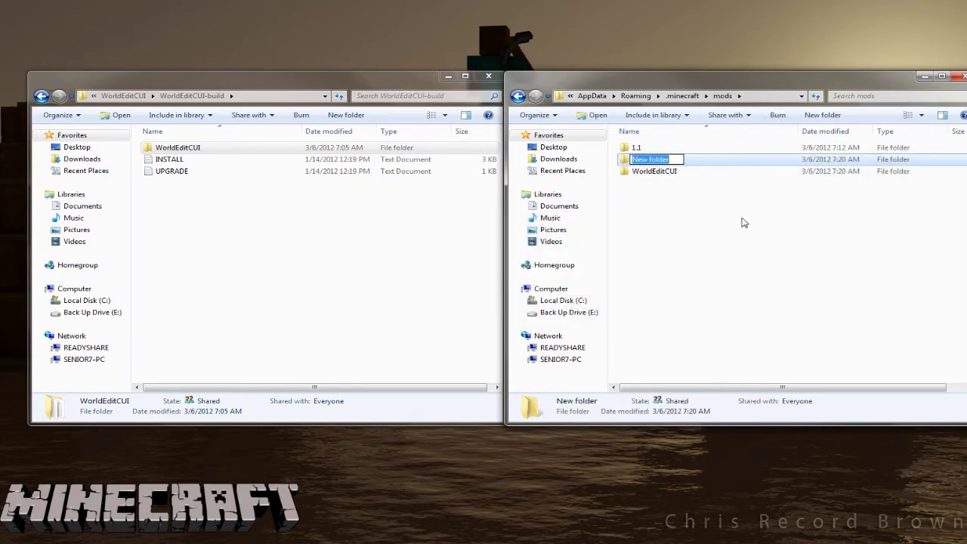
pyautogui.write('zombe')
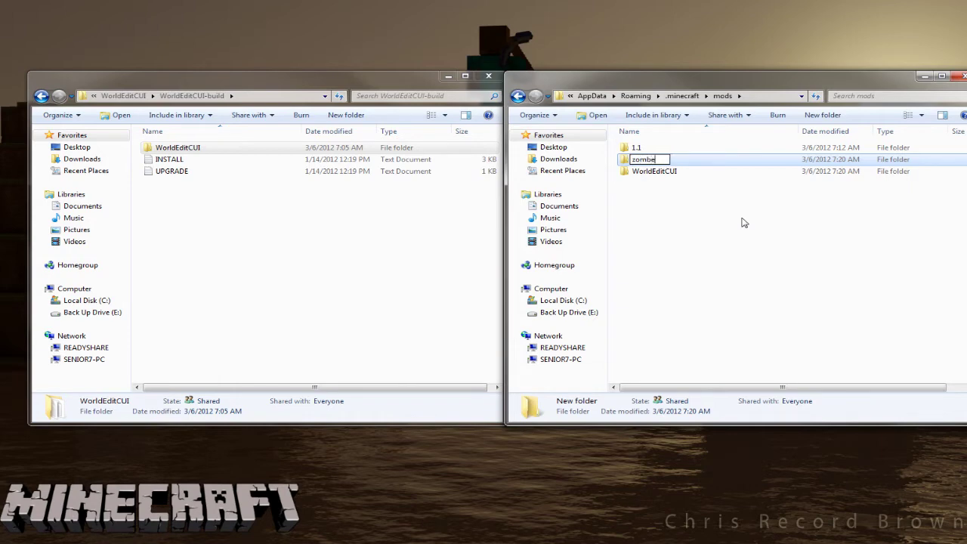
pyautogui.press('Return')
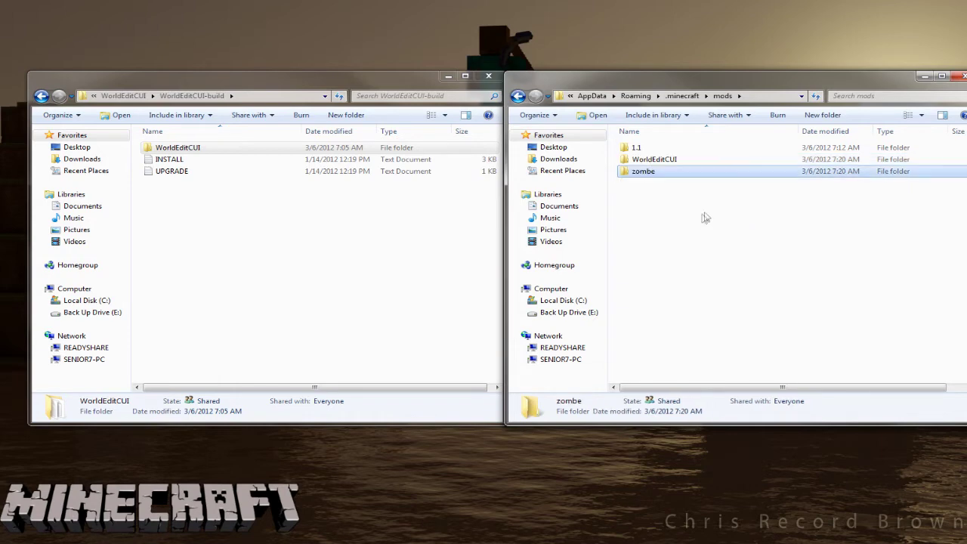
pyautogui.doubleClick(686, 172)
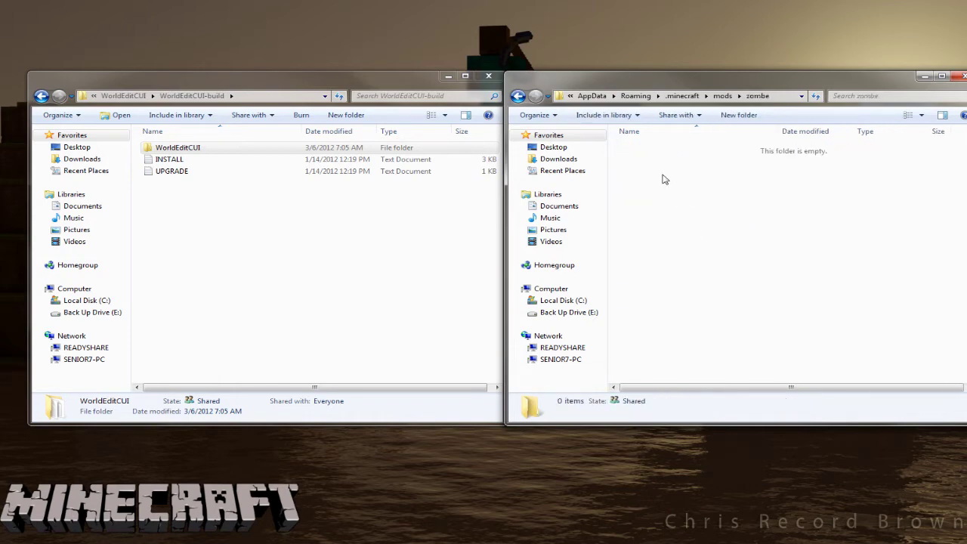
# Open the zombe's_modpack-v5.10_MC.1.1.0 archive from the Mods for BTB 1.1 folder and place its window beside the zombe folder.
pyautogui.click(200, 147)
pyautogui.press('BackSpace')
pyautogui.press('BackSpace')
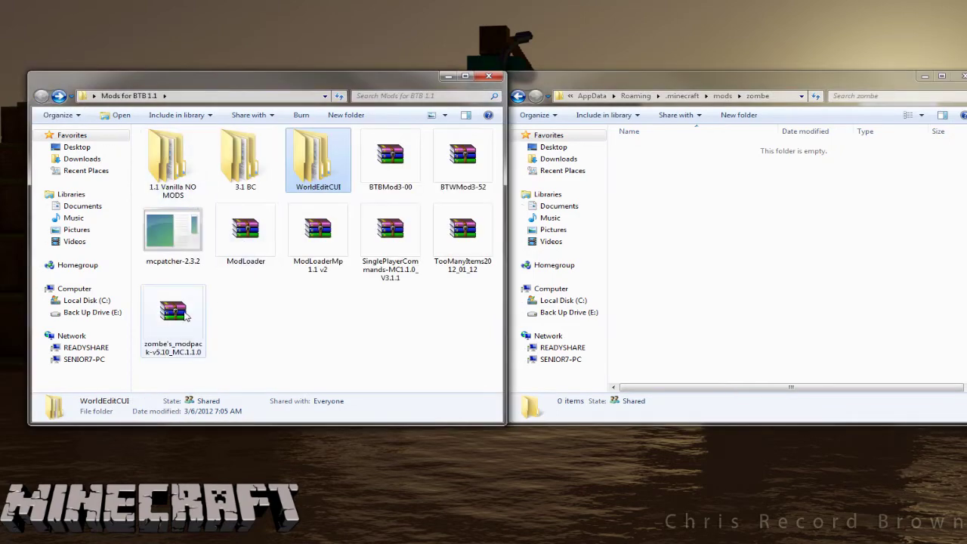
pyautogui.doubleClick(185, 316)
pyautogui.moveTo(729, 79); pyautogui.dragTo(250, 86)
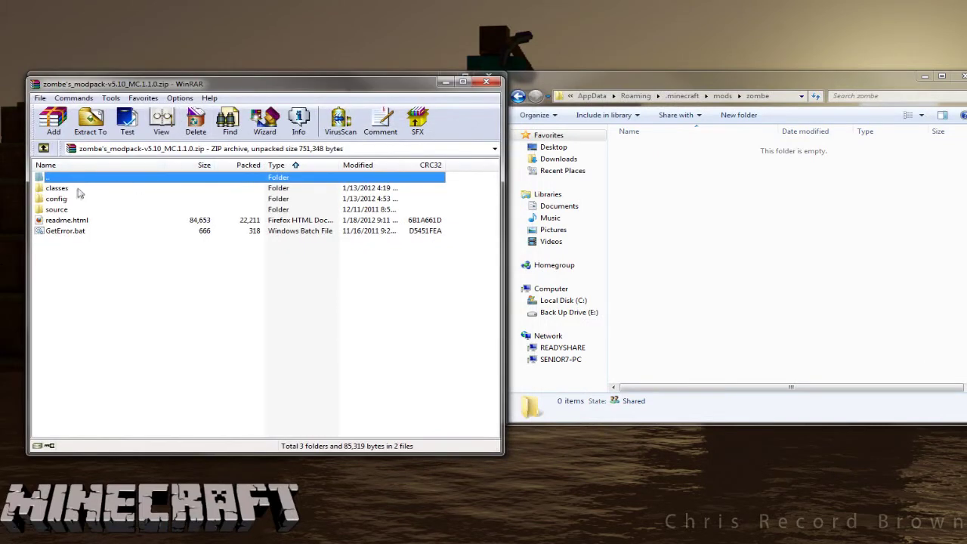
# Extract all text files from the archive's config folder into the zombe folder, then close the archive and both folder windows.
pyautogui.doubleClick(68, 199)
pyautogui.moveTo(74, 365); pyautogui.dragTo(114, 186)
pyautogui.moveTo(141, 255); pyautogui.dragTo(718, 268)
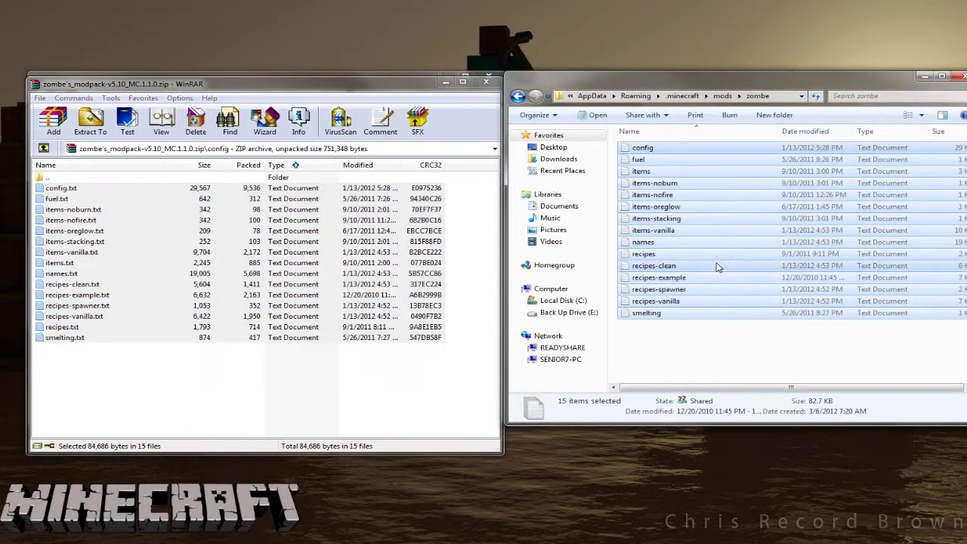
pyautogui.click(486, 81)
pyautogui.click(491, 84)
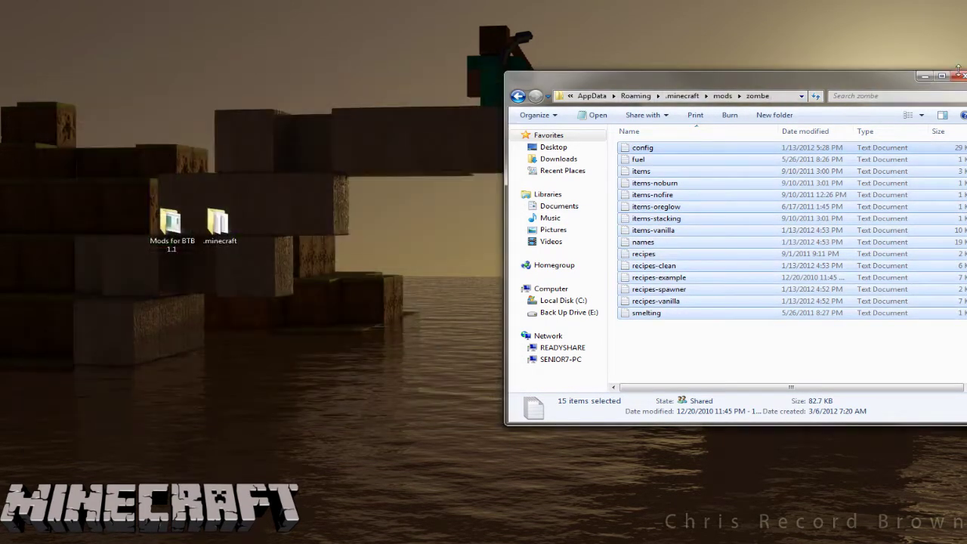
pyautogui.click(958, 75)
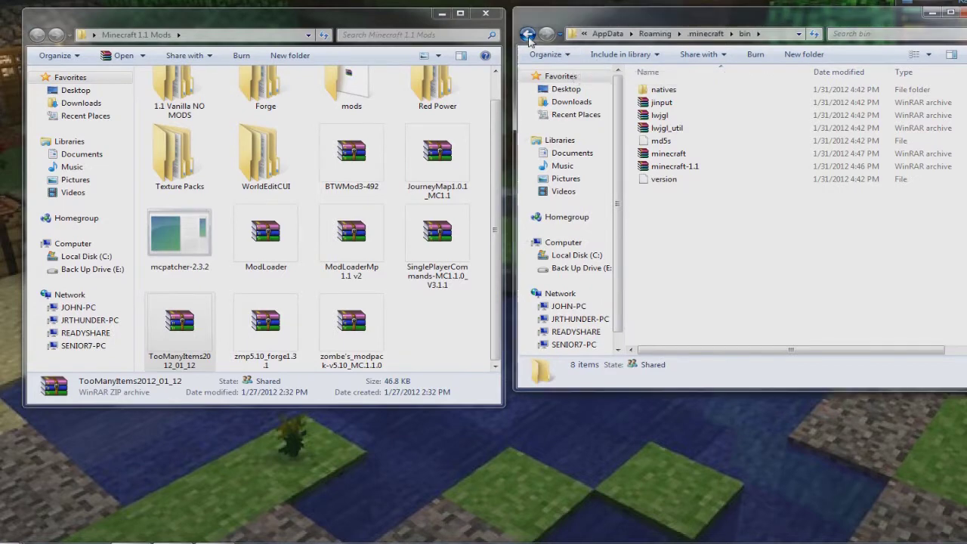
# Go from the bin folder to the .minecraft mods folder, create a folder named zombe there and open it.
pyautogui.click(702, 33)
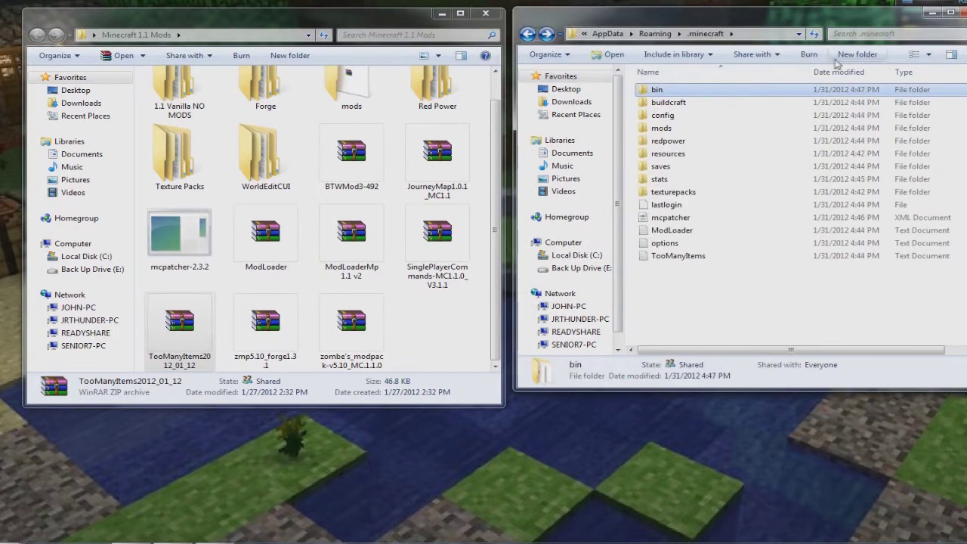
pyautogui.doubleClick(672, 128)
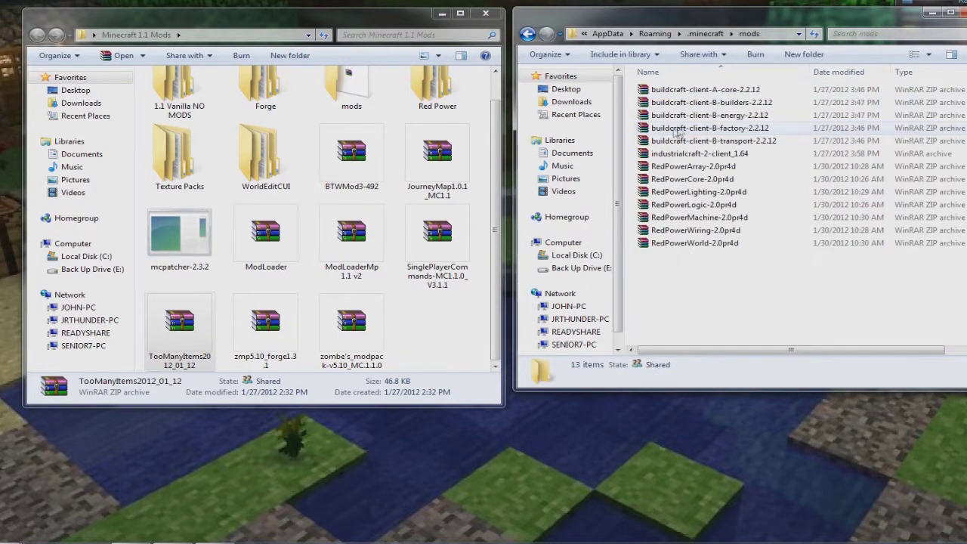
pyautogui.click(812, 56)
pyautogui.write('zo')
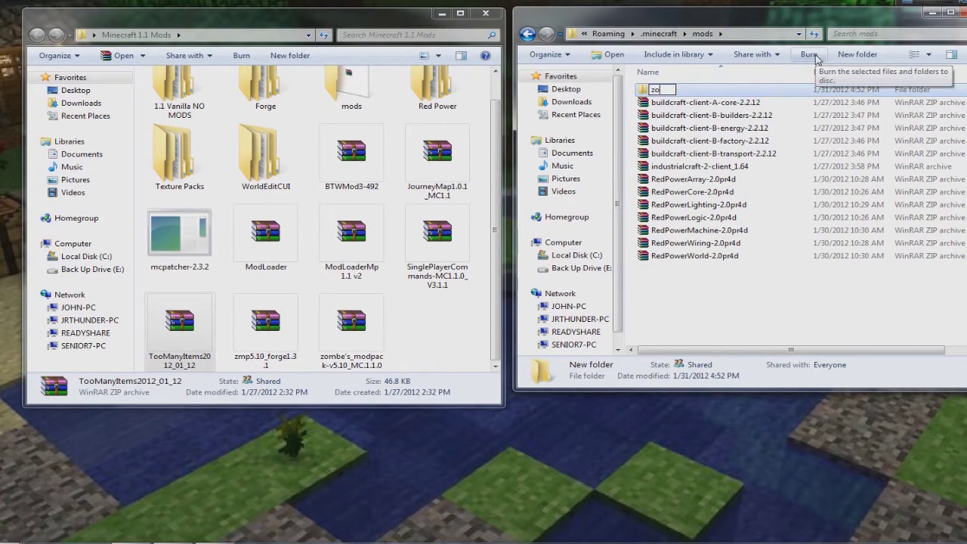
pyautogui.write('mbe')
pyautogui.press('Return')
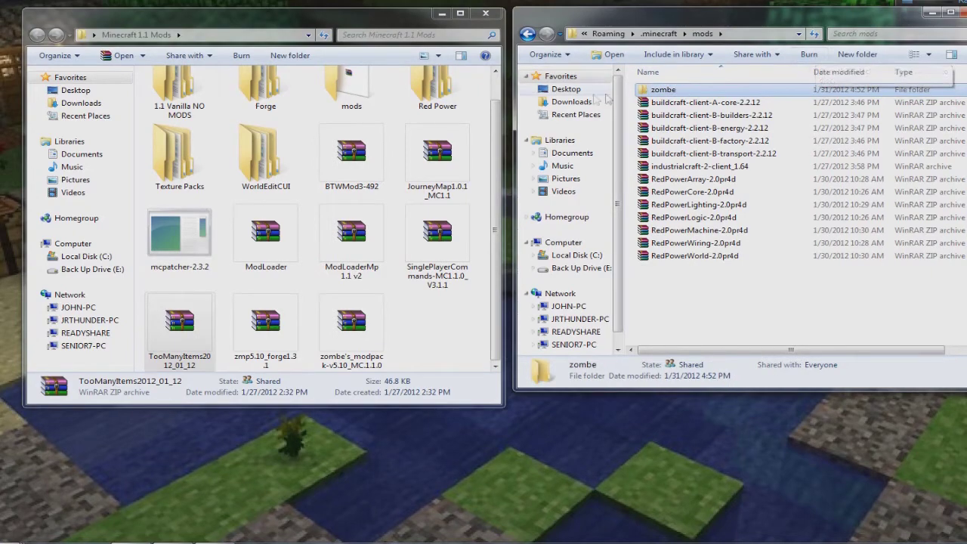
pyautogui.doubleClick(680, 90)
# Extract all config text files from zombe's_modpack-v5.10_MC.1.1.0 in Minecraft 1.1 Mods into the zombe folder and close the archive.
pyautogui.click(370, 335)
pyautogui.doubleClick(370, 335)
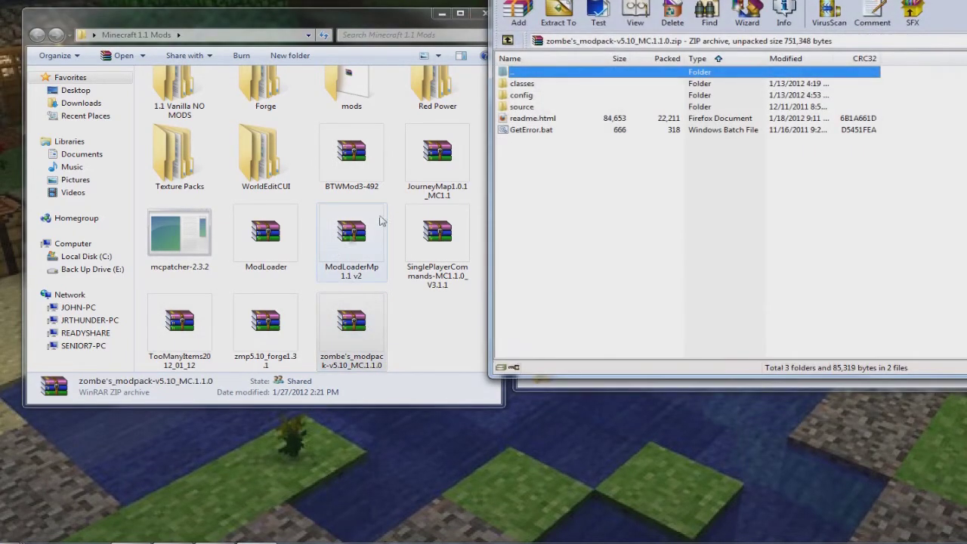
pyautogui.moveTo(650, 4); pyautogui.dragTo(274, 23)
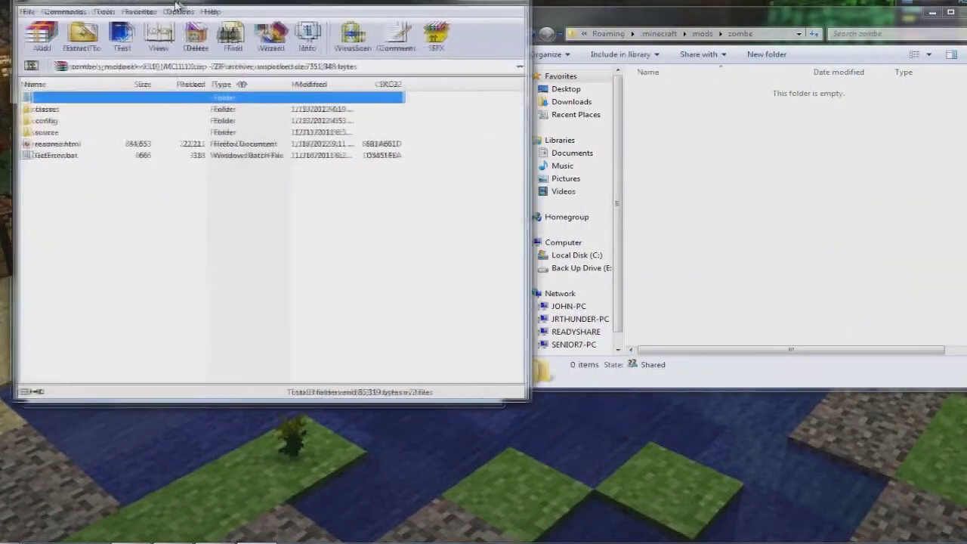
pyautogui.doubleClick(45, 121)
pyautogui.click(47, 111)
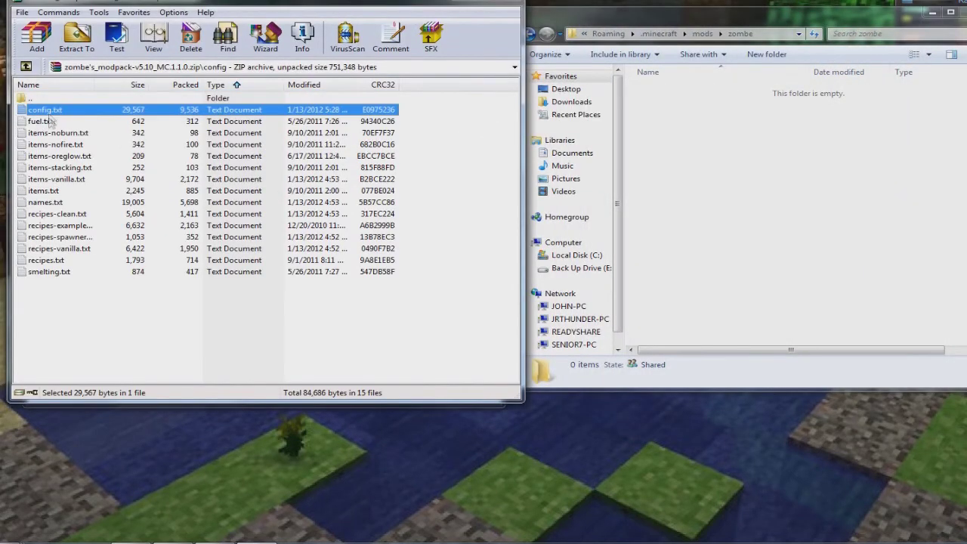
pyautogui.keyDown('shift'); pyautogui.click(53, 272); pyautogui.keyUp('shift')
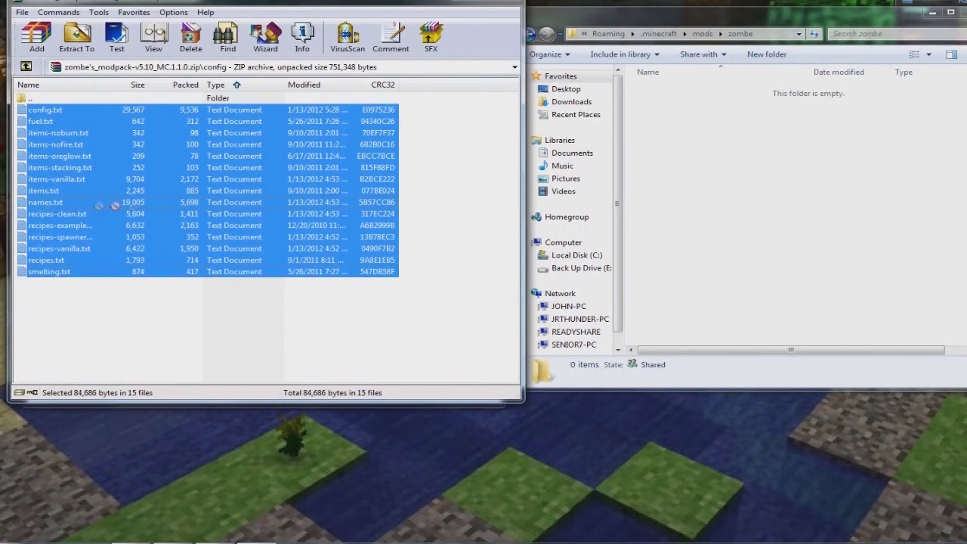
pyautogui.moveTo(106, 204); pyautogui.dragTo(689, 209)
pyautogui.click(513, 4)
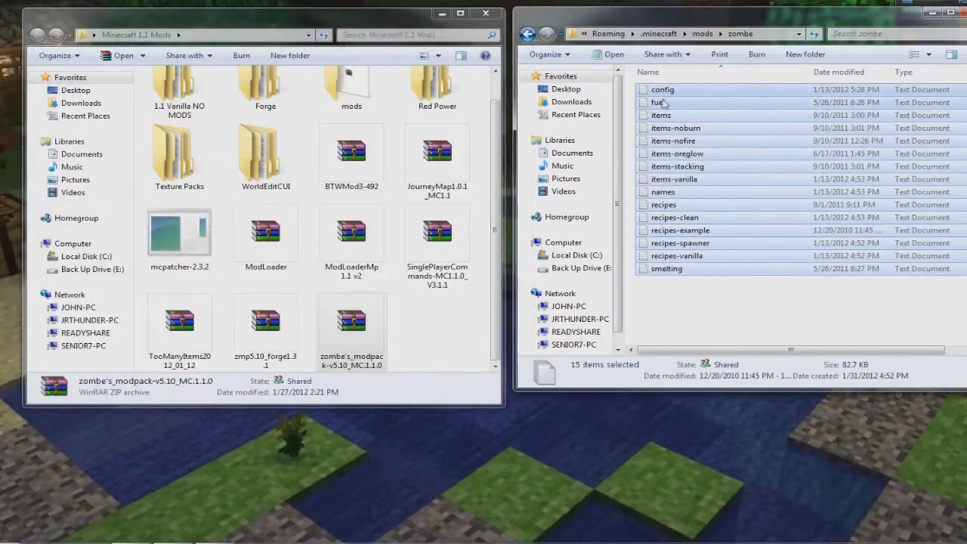
# Open the config text file in the zombe folder and enable the build mod by uncommenting the modBuildEnabled line.
pyautogui.doubleClick(657, 91)
pyautogui.scroll(-15, 543, 231)
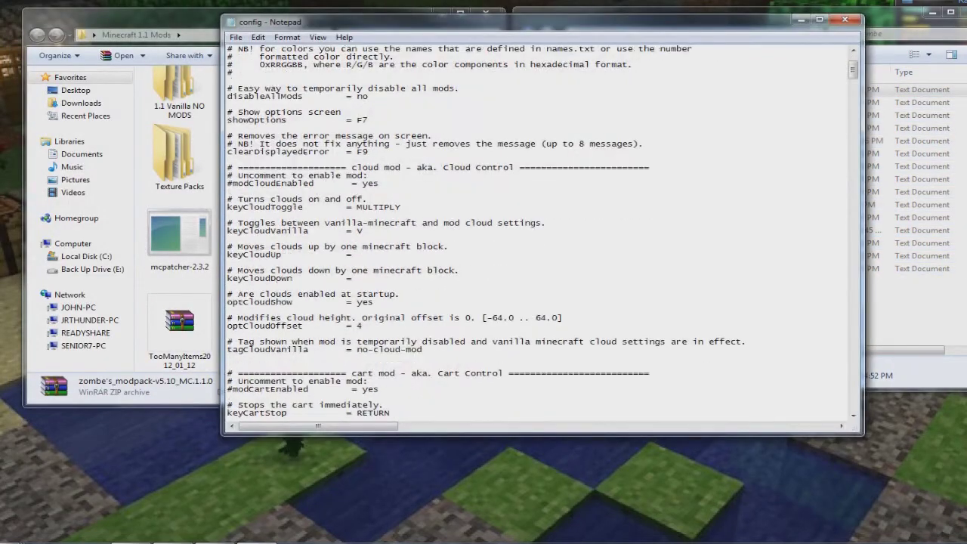
pyautogui.scroll(-2, 542, 231)
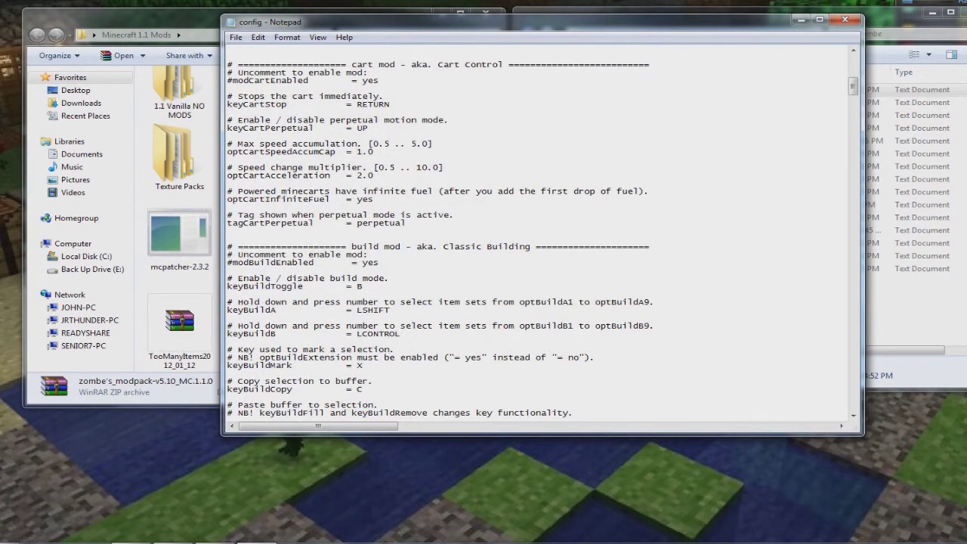
pyautogui.click(232, 262)
pyautogui.press('BackSpace')
# Review the build mod options in the config file and enable the fly mod by uncommenting the modFlyEnabled line.
pyautogui.scroll(-7, 496, 381)
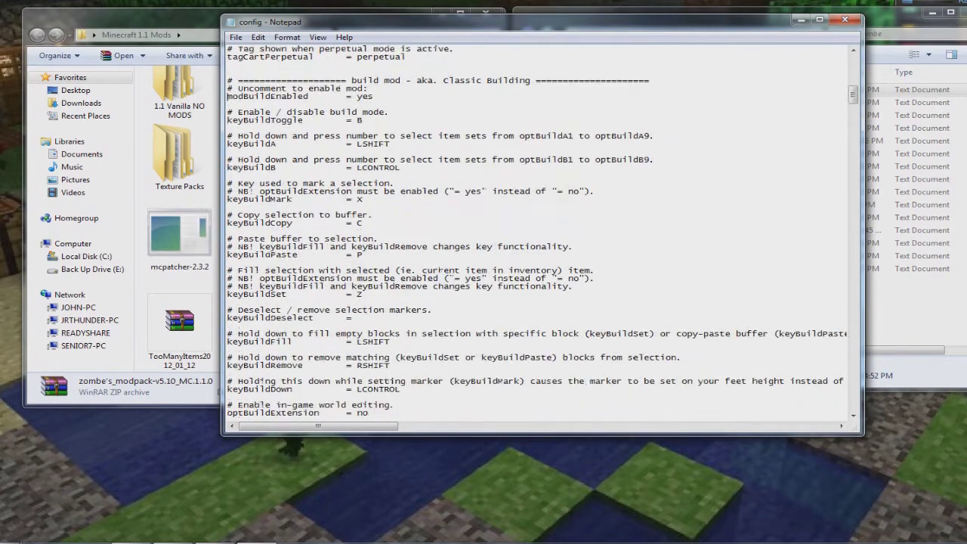
pyautogui.scroll(-2, 499, 381)
pyautogui.scroll(5, 543, 231)
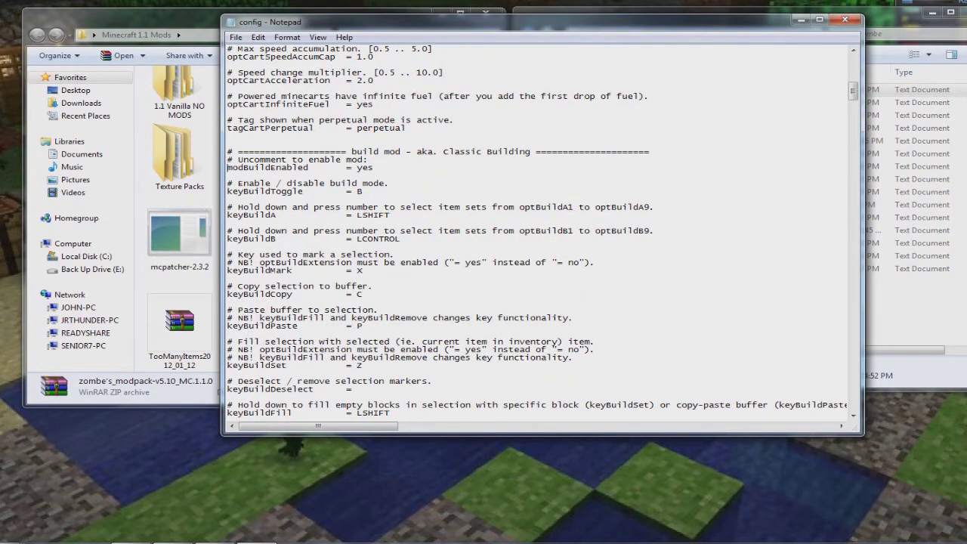
pyautogui.scroll(-11, 543, 232)
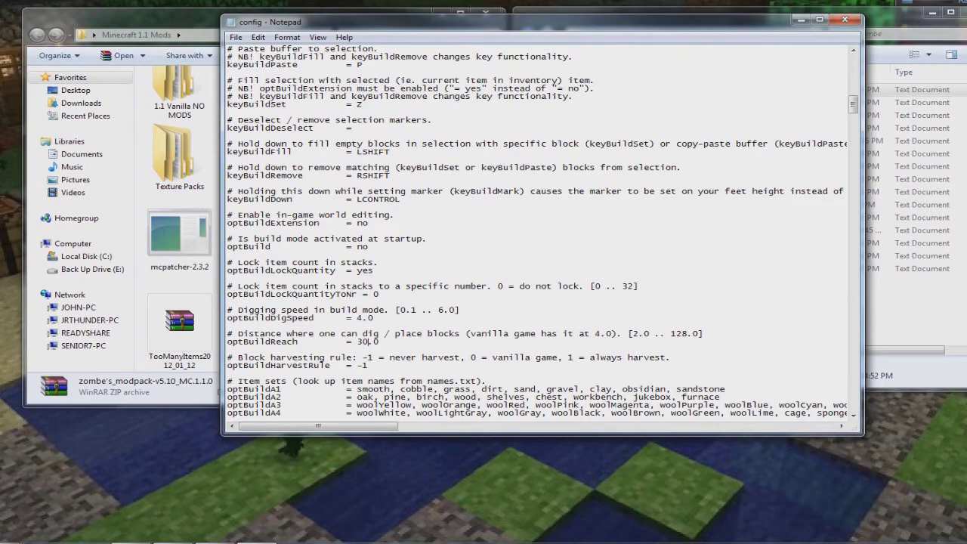
pyautogui.scroll(-6, 370, 342)
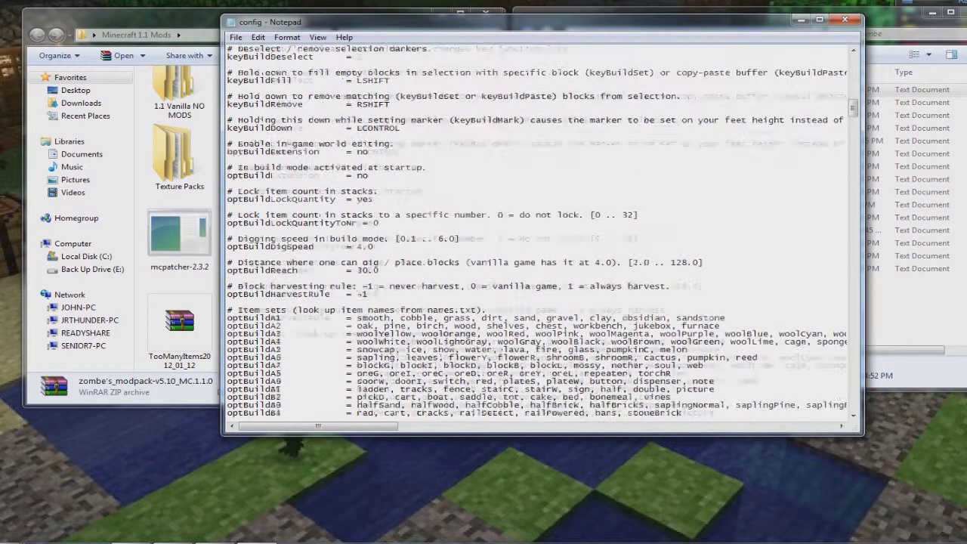
pyautogui.scroll(-18, 369, 198)
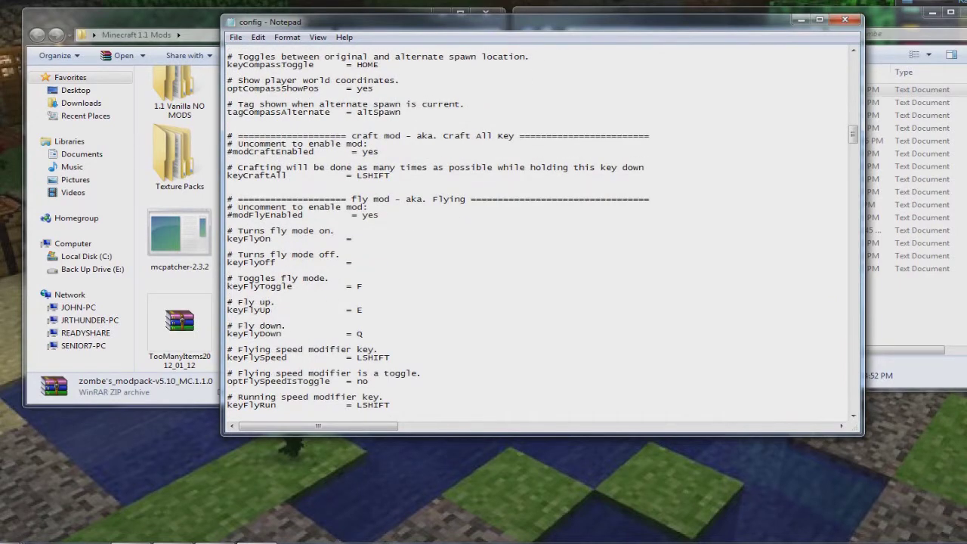
pyautogui.click(228, 215)
pyautogui.press('Delete')
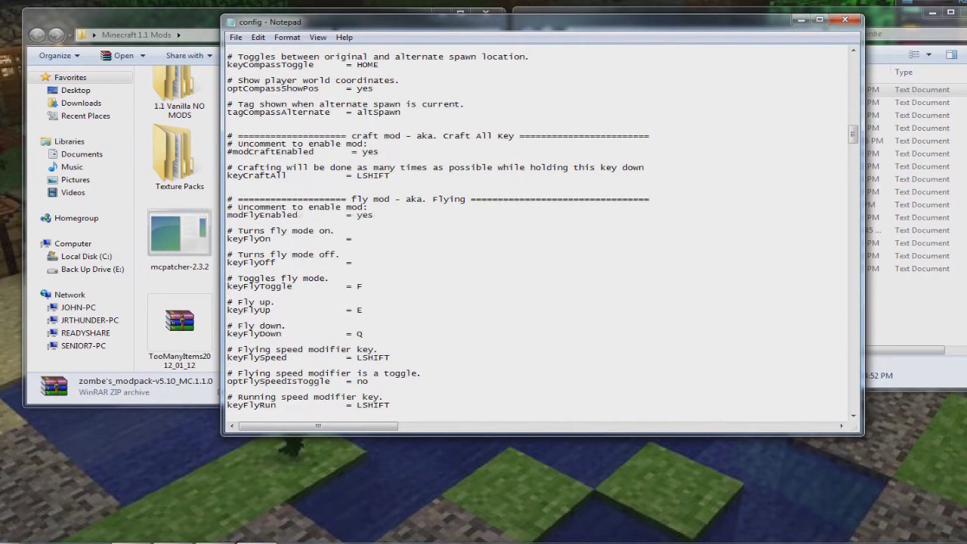
# Set keyFlyUp to N and keyFlyDown to M in the fly mod settings.
pyautogui.moveTo(351, 287); pyautogui.dragTo(358, 287)
pyautogui.scroll(-11, 540, 231)
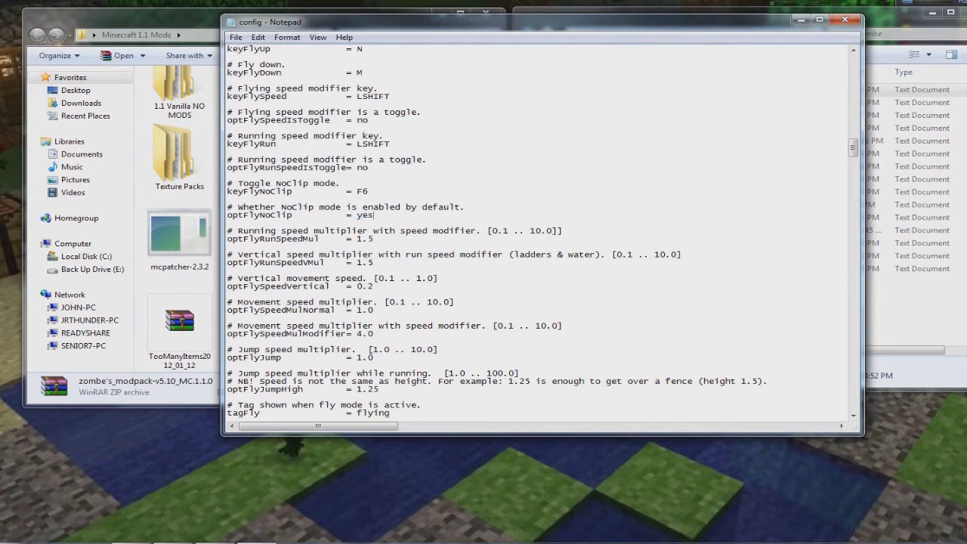
pyautogui.click(374, 214)
pyautogui.press('Return')
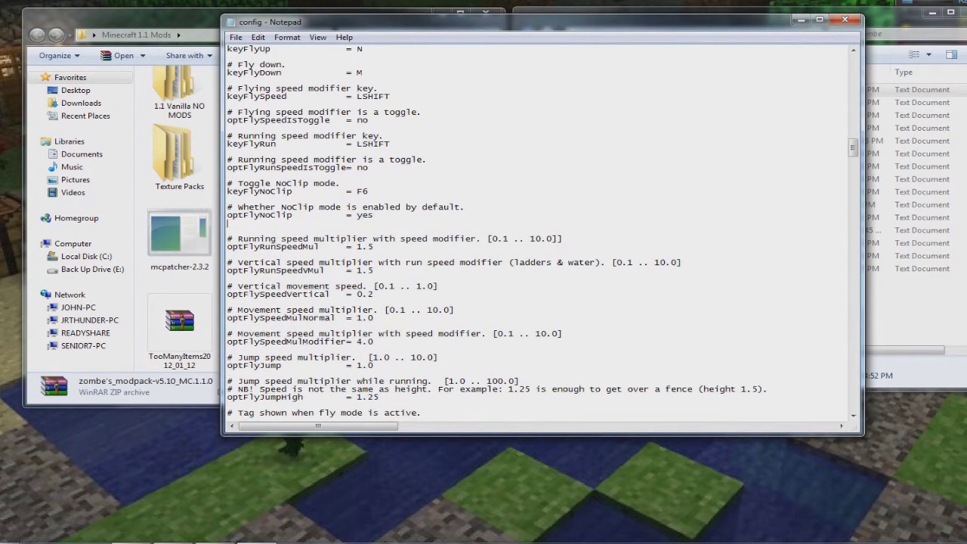
pyautogui.press('BackSpace')
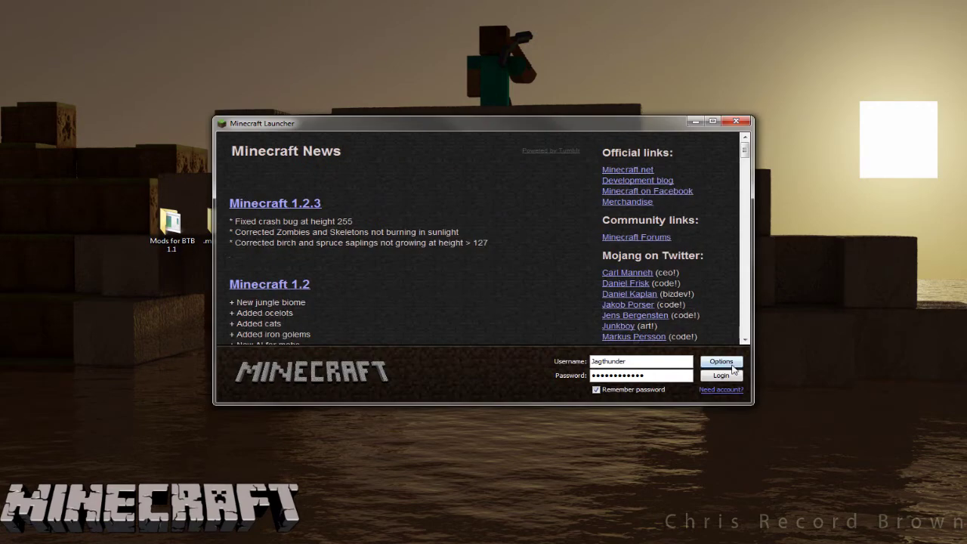
# Log in through the Minecraft Launcher without installing the new update and maximize the game window.
pyautogui.click(721, 377)
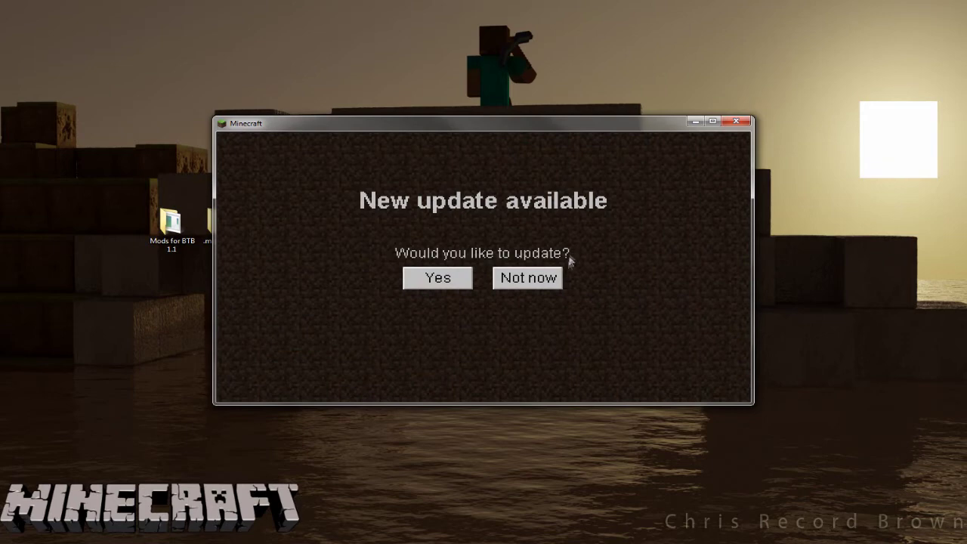
pyautogui.press('Return')
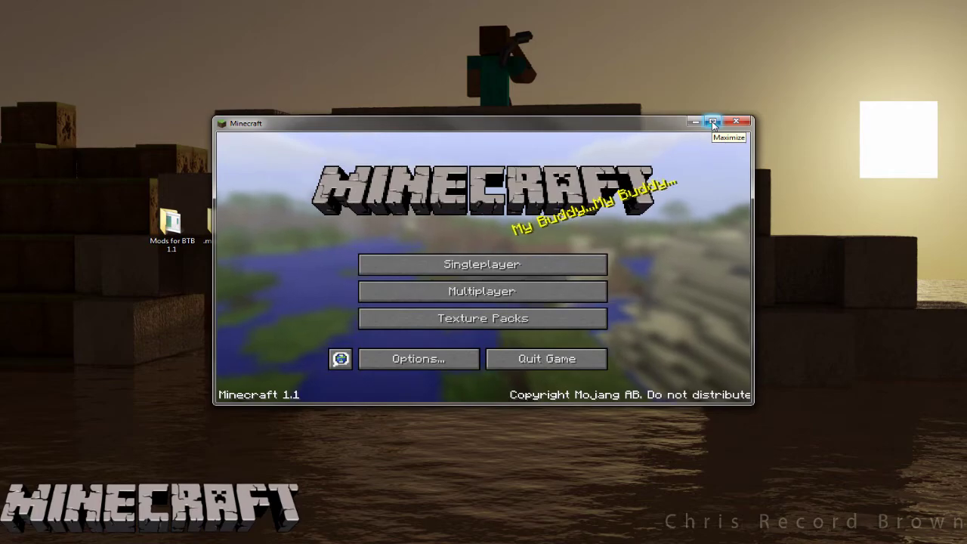
pyautogui.click(712, 123)
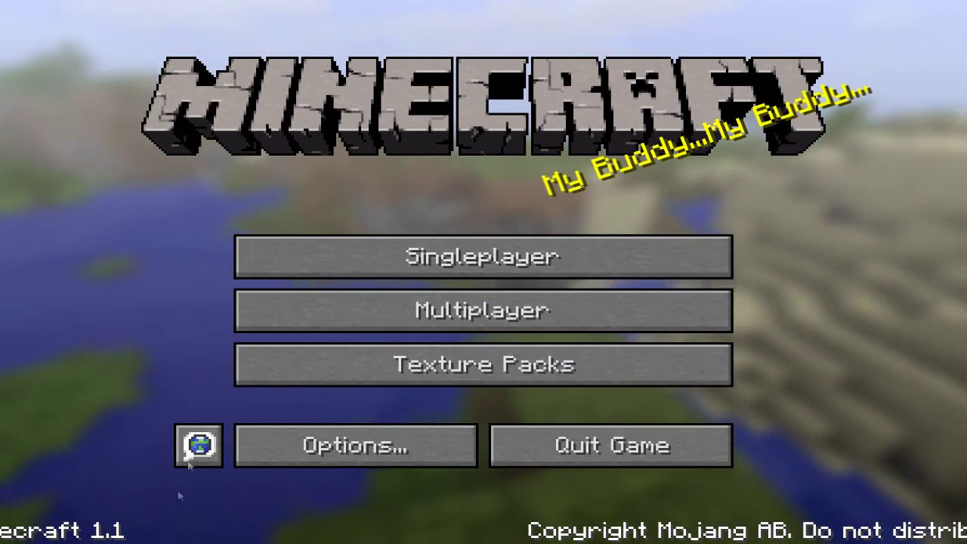
# Open the single-player world list and load the saved survival world New World.
pyautogui.click(526, 255)
pyautogui.click(306, 231)
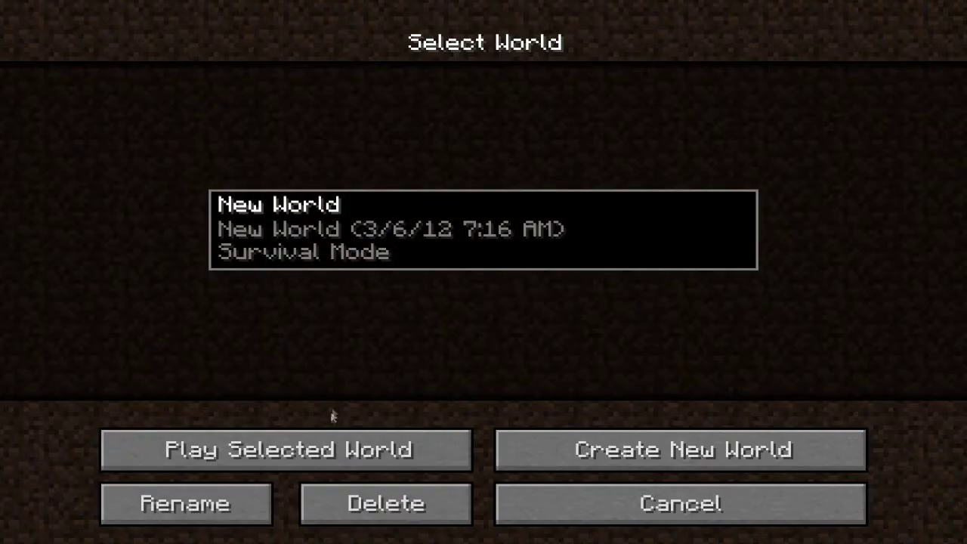
pyautogui.click(328, 446)
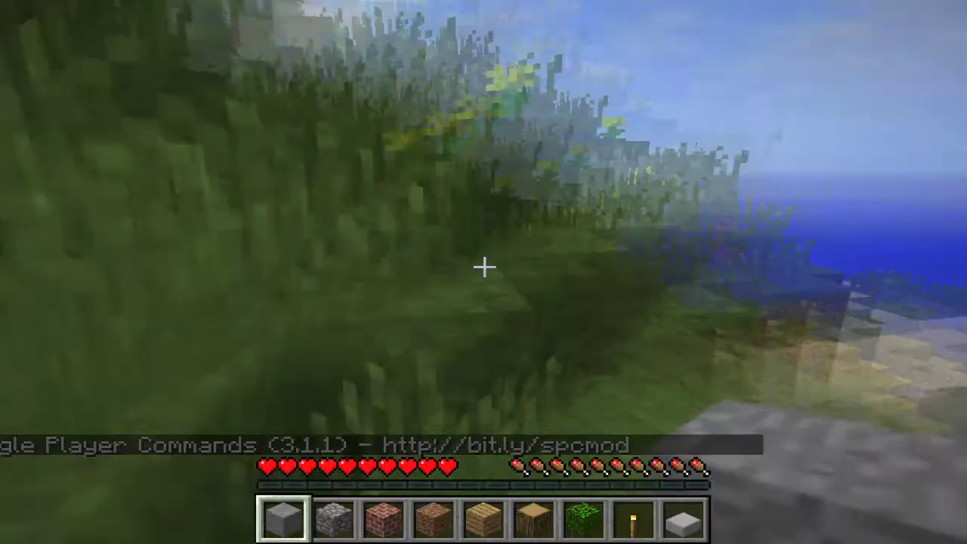
# Check the TooManyItems overlay by browsing the item list to page 3 and switching creative mode on and back off.
pyautogui.press('e')
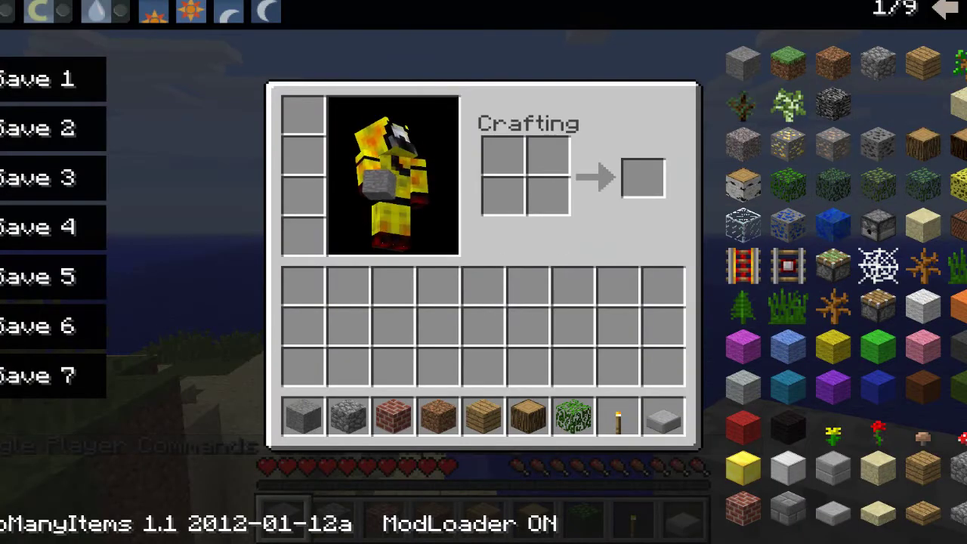
pyautogui.click(963, 23)
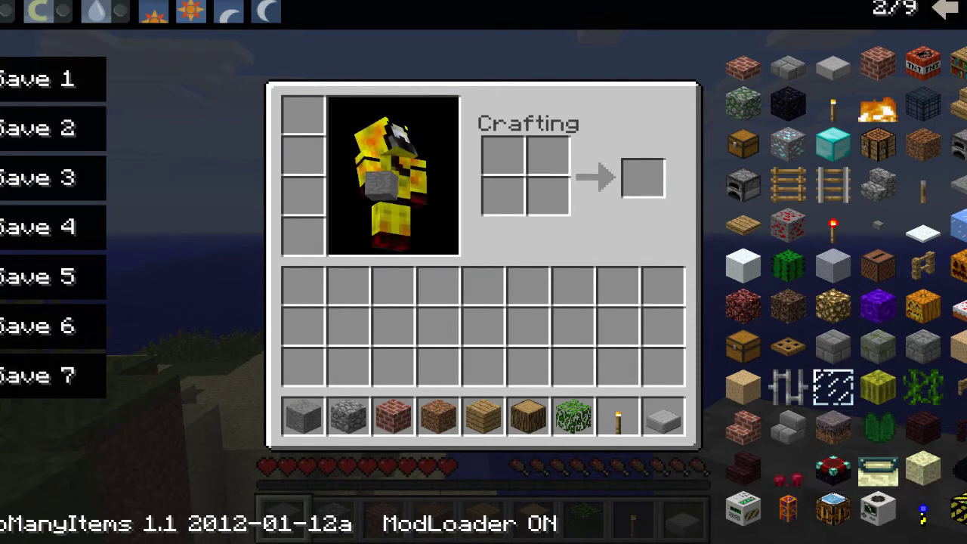
pyautogui.click(945, 9)
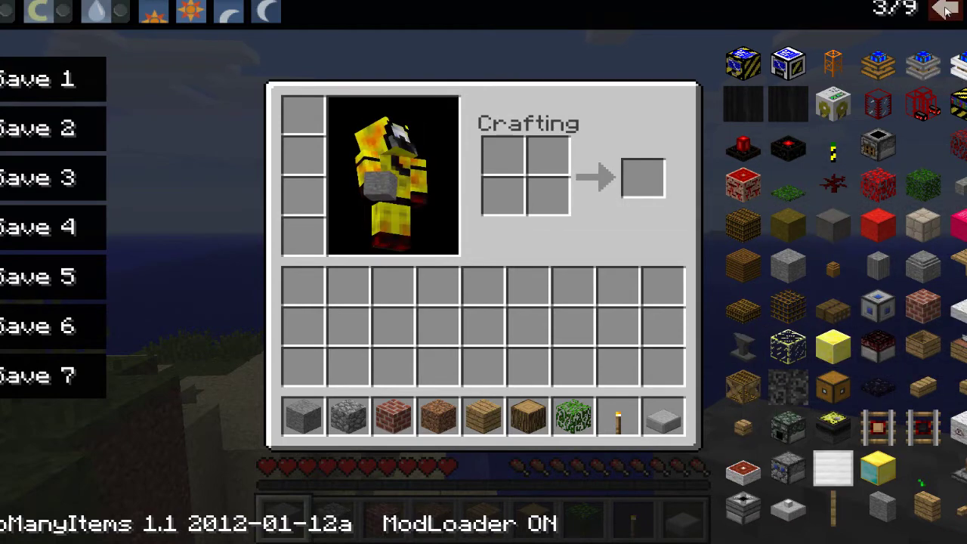
pyautogui.click(41, 10)
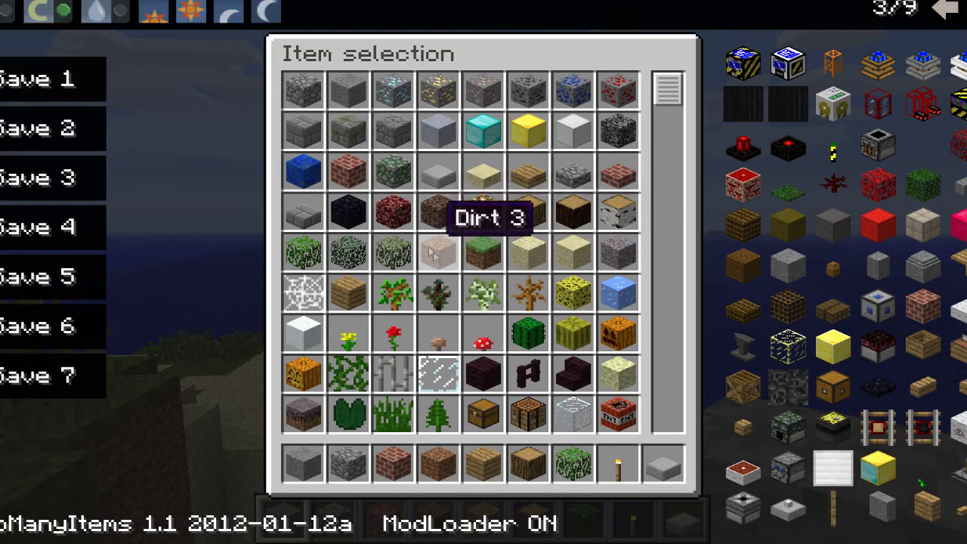
pyautogui.click(45, 11)
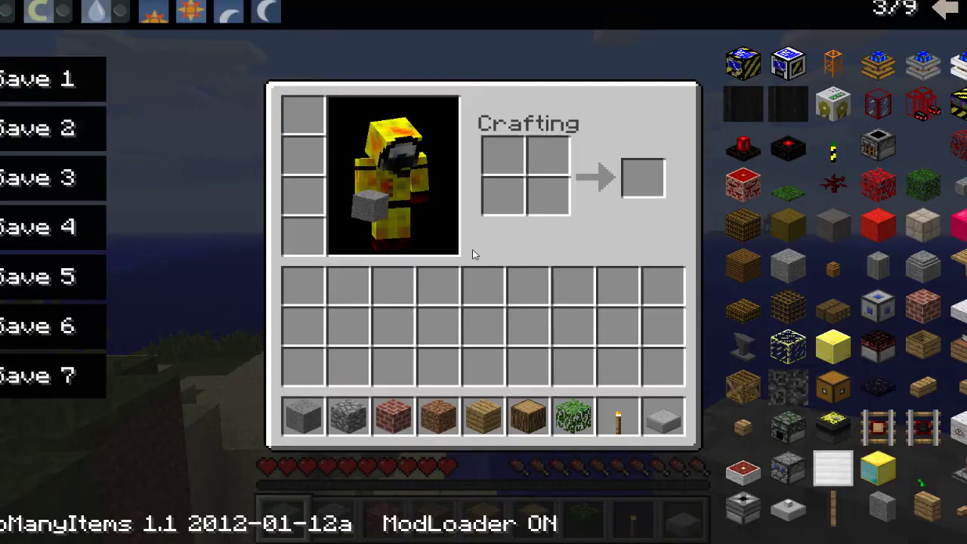
pyautogui.press('e')
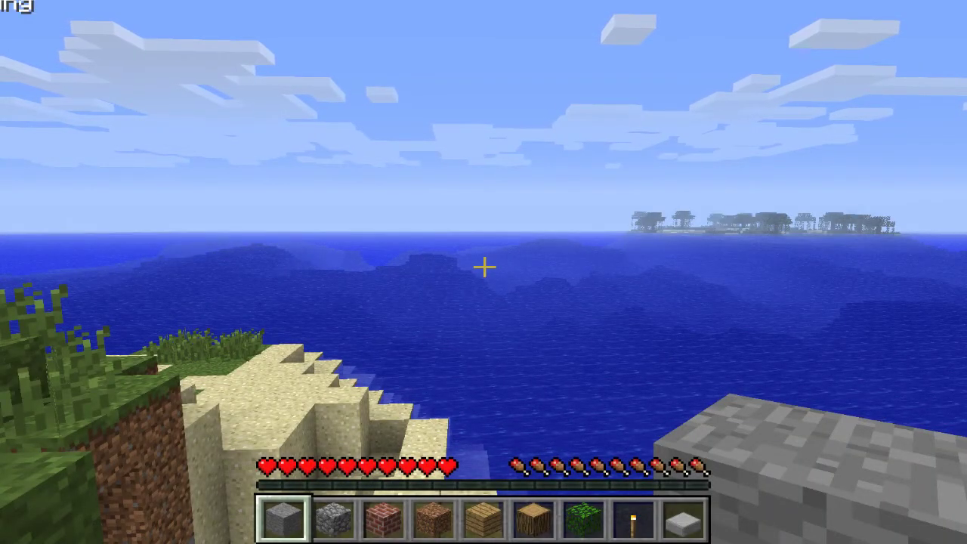
# Test Zombe's fly and build mods by flying over the shoreline and turning toward the beach in builder mode.
pyautogui.press('w')
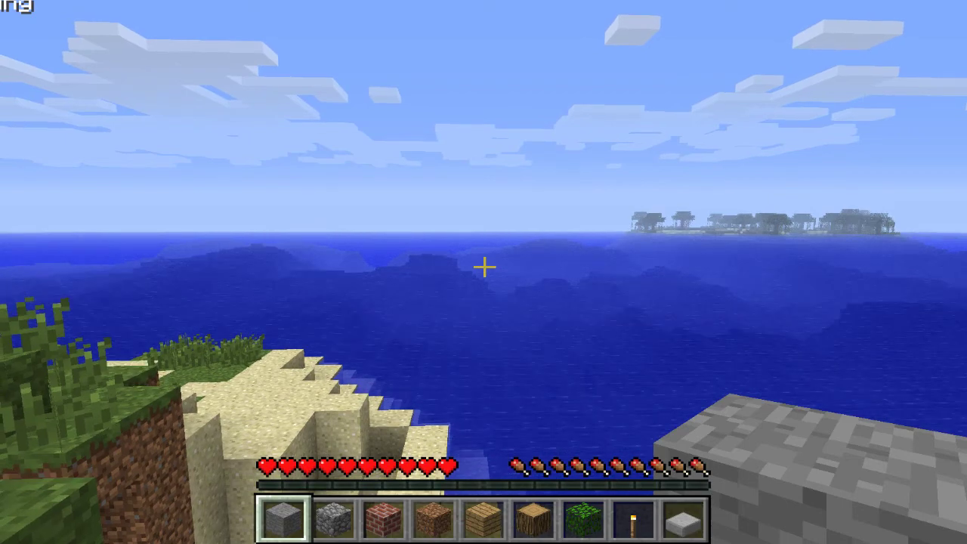
pyautogui.press('w')
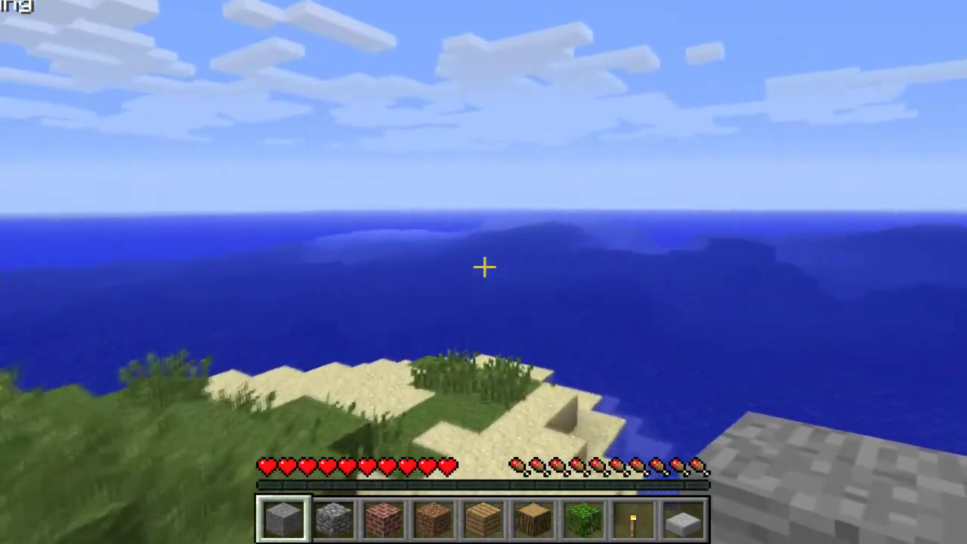
pyautogui.press('w')
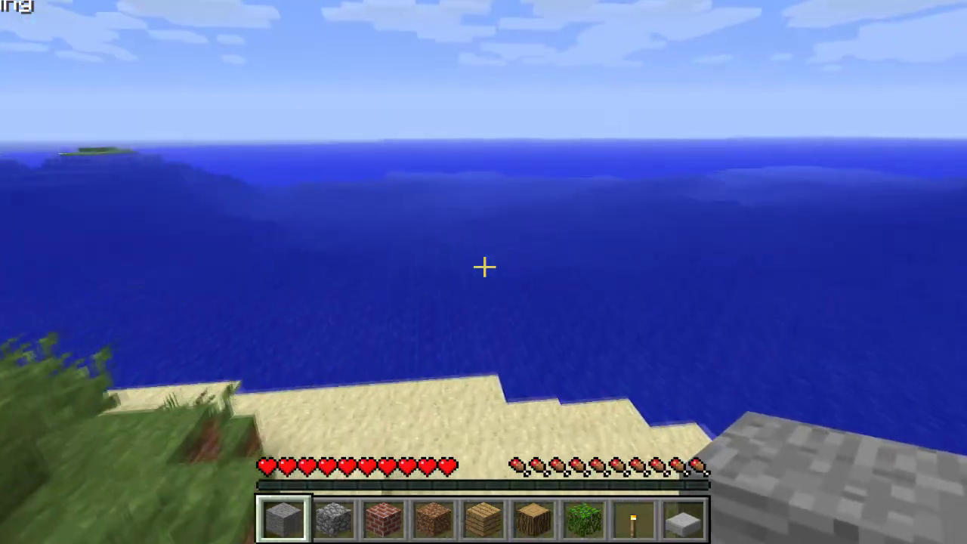
pyautogui.press('s')
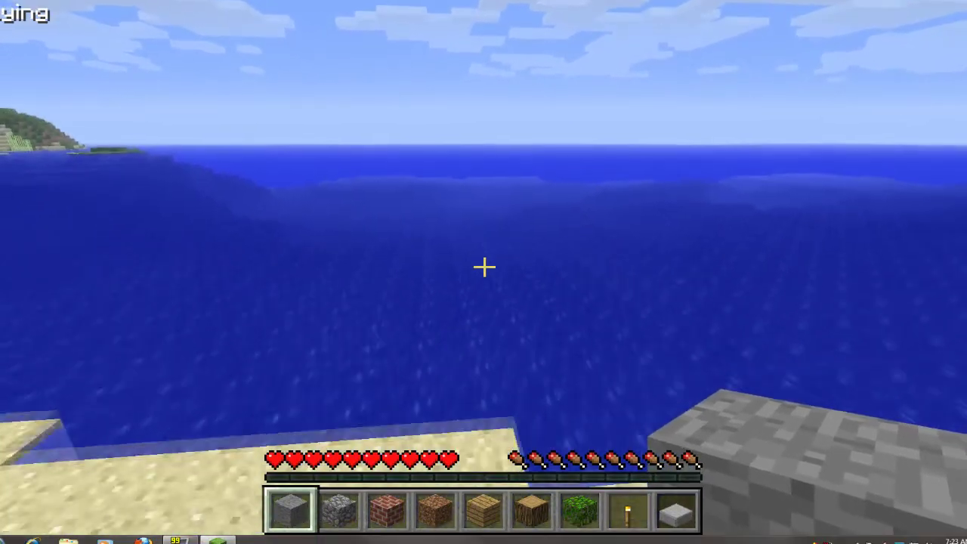
pyautogui.press('s')
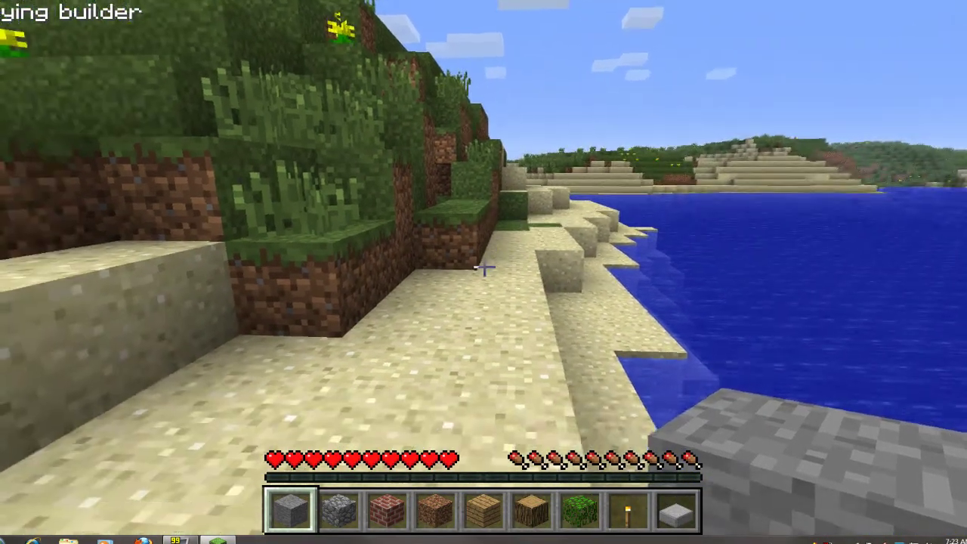
pyautogui.click(483, 266)
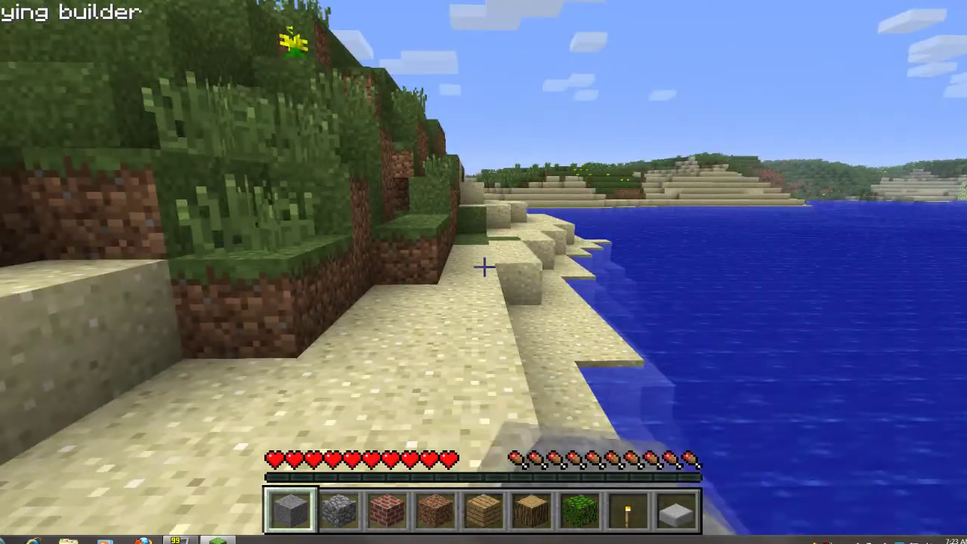
# Set the reach distance to 30 with the /reach 30 command and break distant sand blocks along the beach.
pyautogui.press('t')
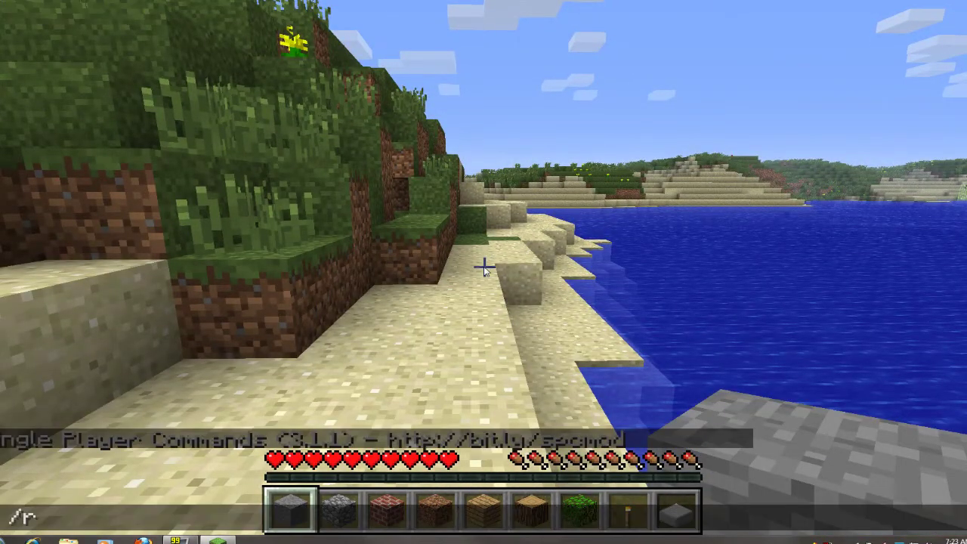
pyautogui.write('/reach 30')
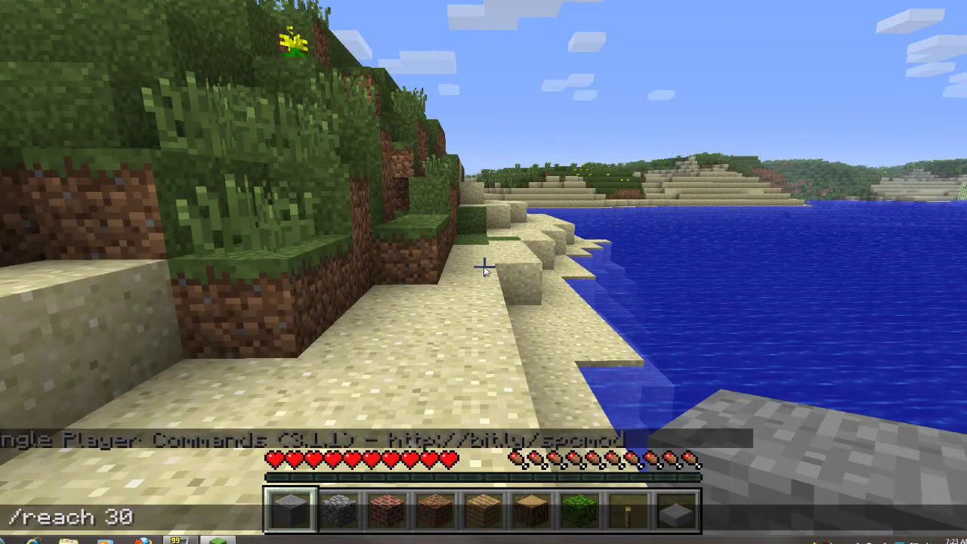
pyautogui.press('Return')
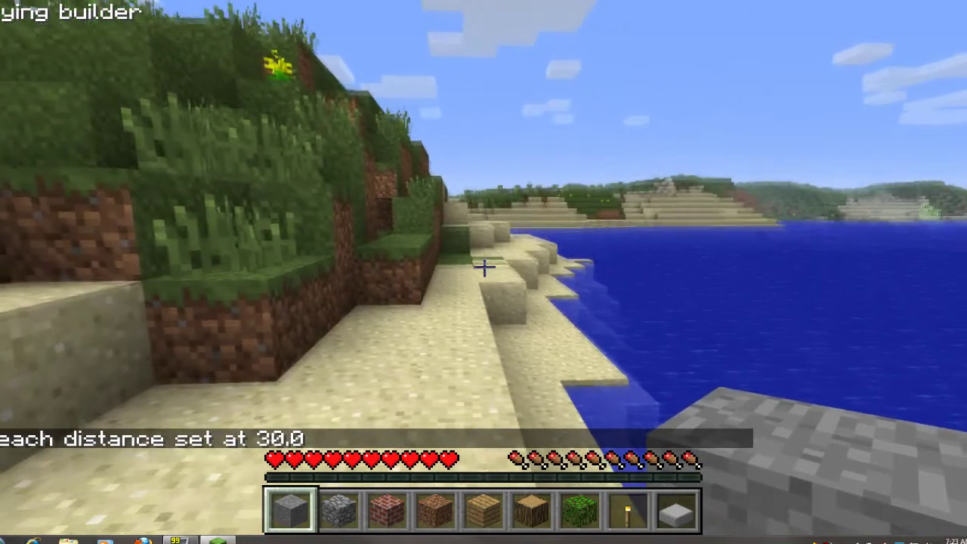
pyautogui.rightClick(484, 265)
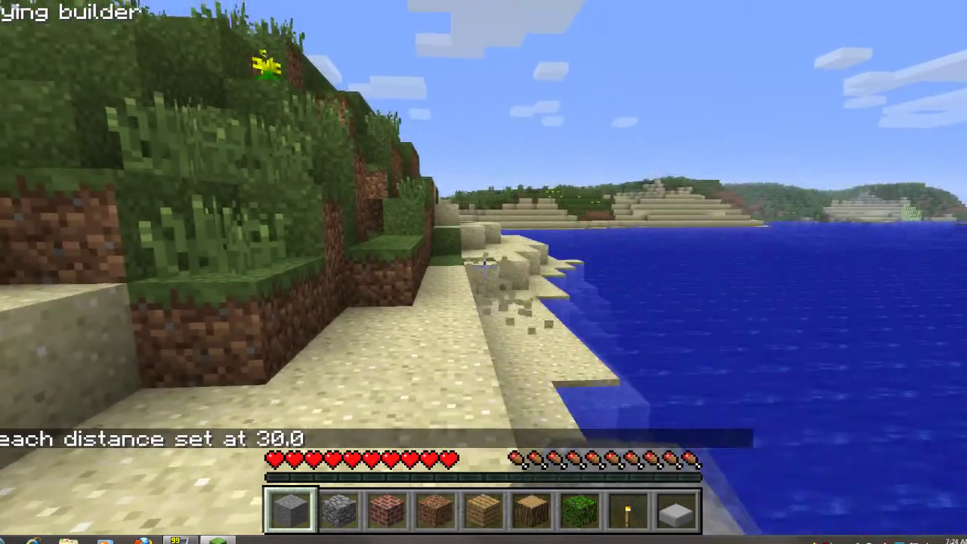
pyautogui.click(484, 266)
pyautogui.click(484, 266)
pyautogui.press('w')
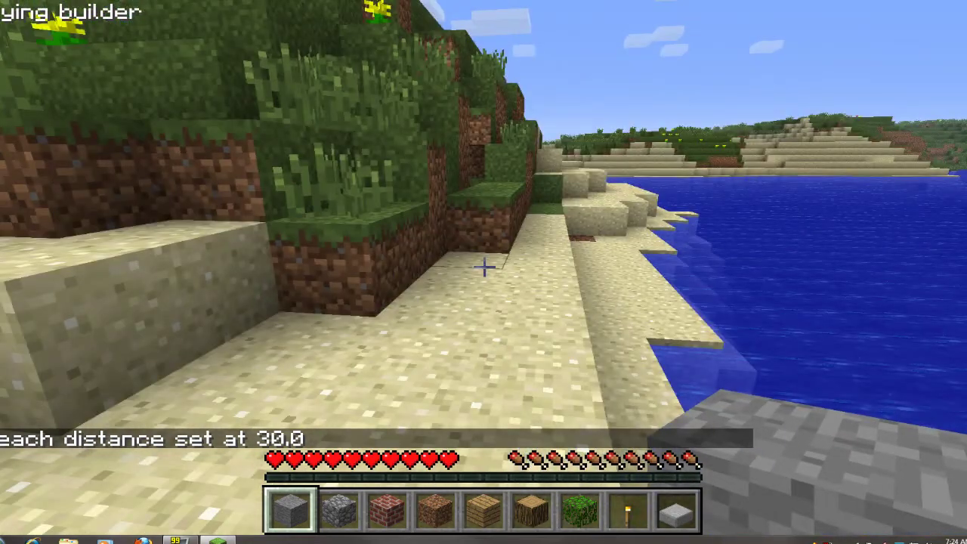
# Get a wooden axe from page 4 of the item list and swap it for the stone slab in the last hotbar slot.
pyautogui.press('e')
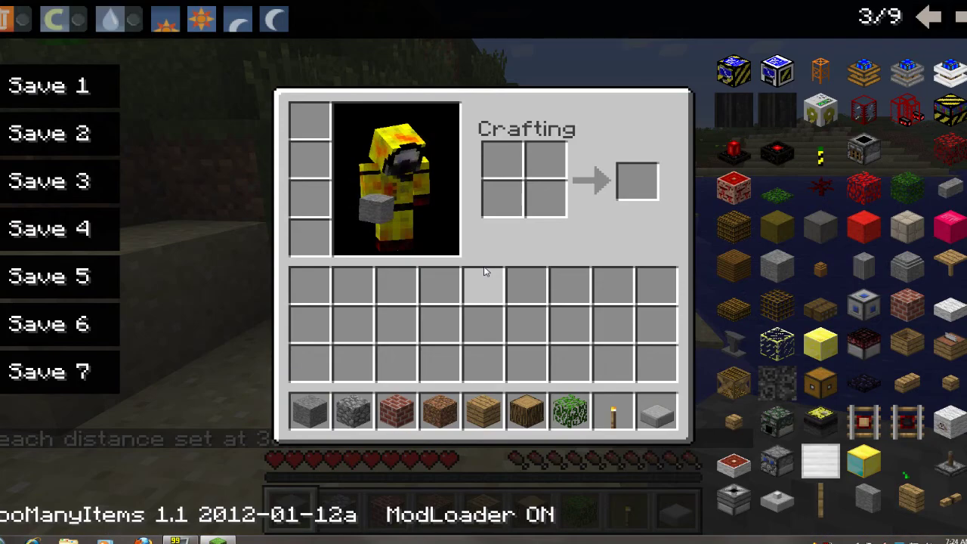
pyautogui.click(954, 25)
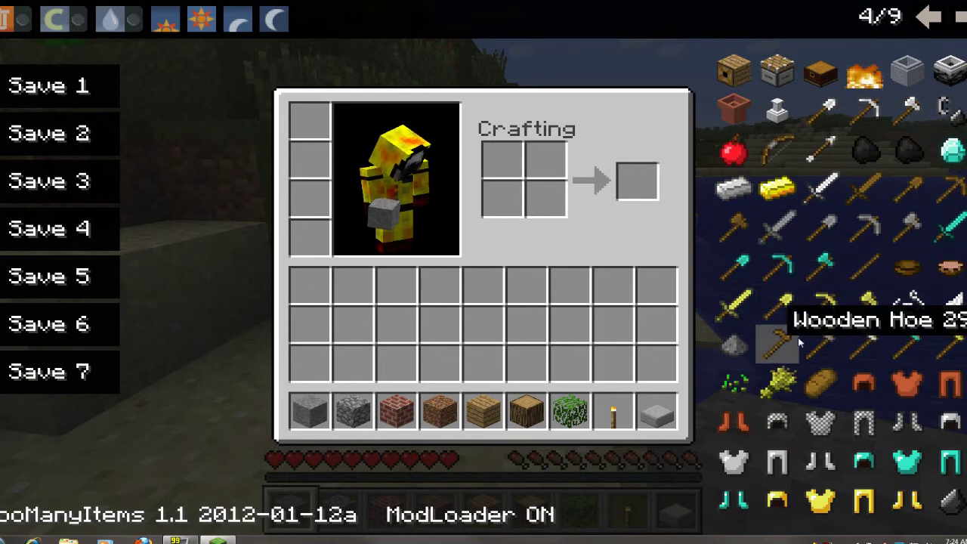
pyautogui.click(742, 229)
pyautogui.click(655, 410)
pyautogui.click(655, 364)
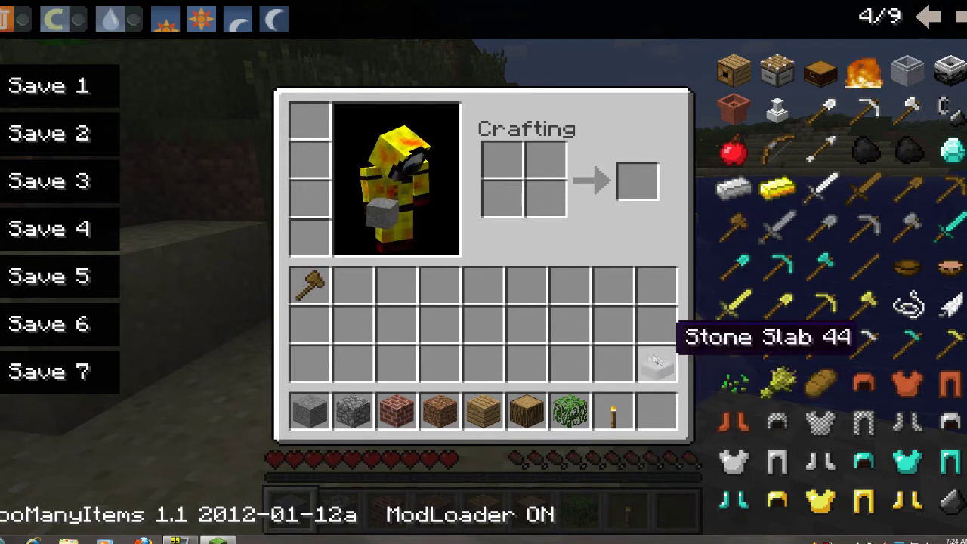
pyautogui.click(310, 286)
pyautogui.click(655, 410)
pyautogui.press('e')
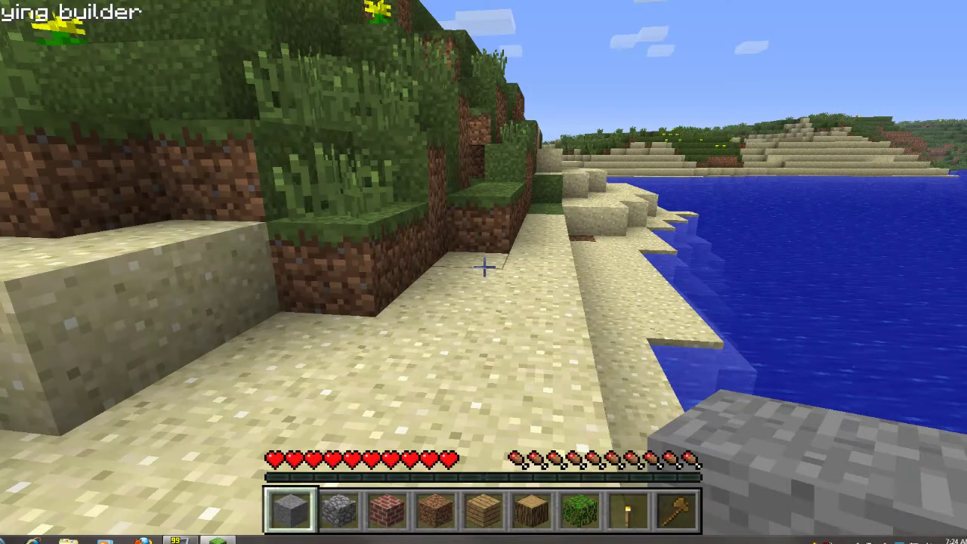
# Equip the wooden axe and mark two opposite corners of a 3 by 4 block WorldEdit selection on the beach sand.
pyautogui.scroll(-1, 483, 272)
pyautogui.scroll(-7, 483, 265)
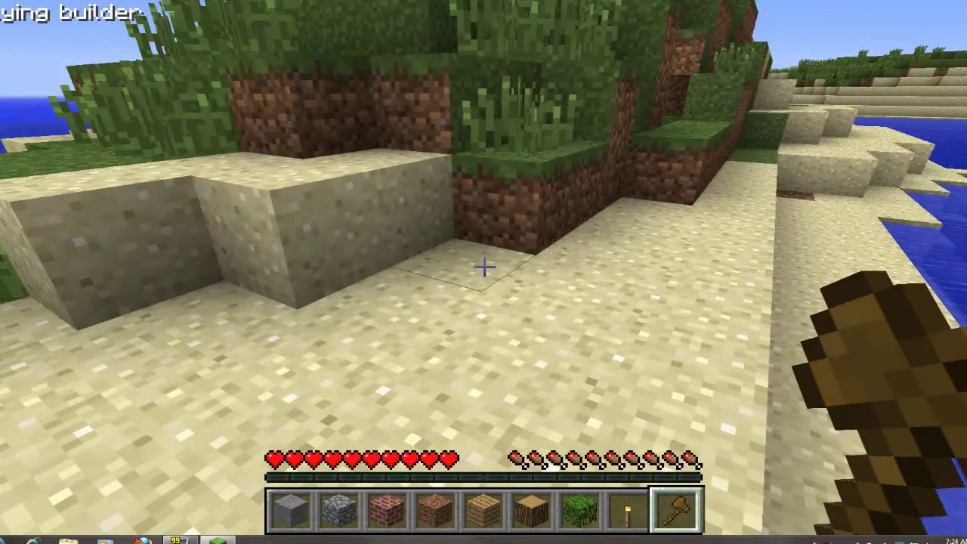
pyautogui.click(484, 266)
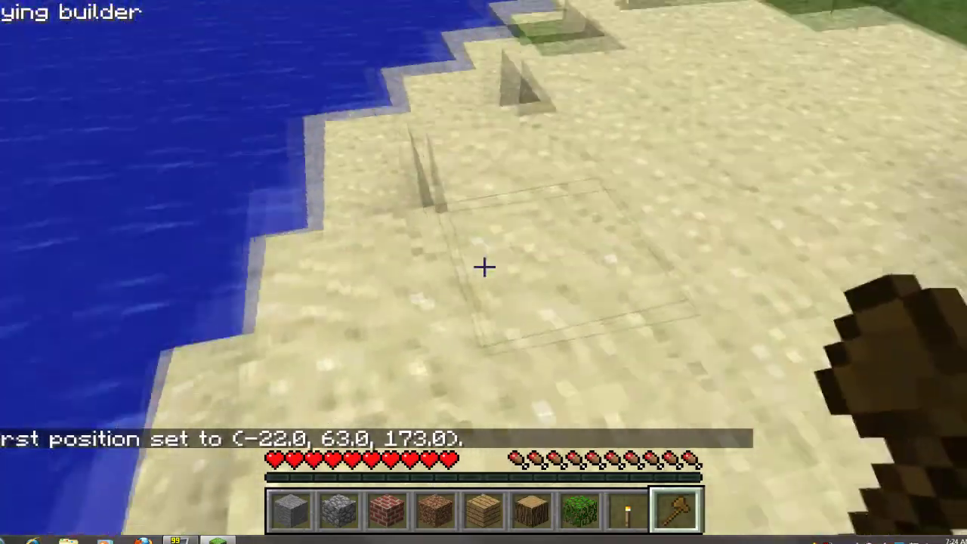
pyautogui.rightClick(484, 266)
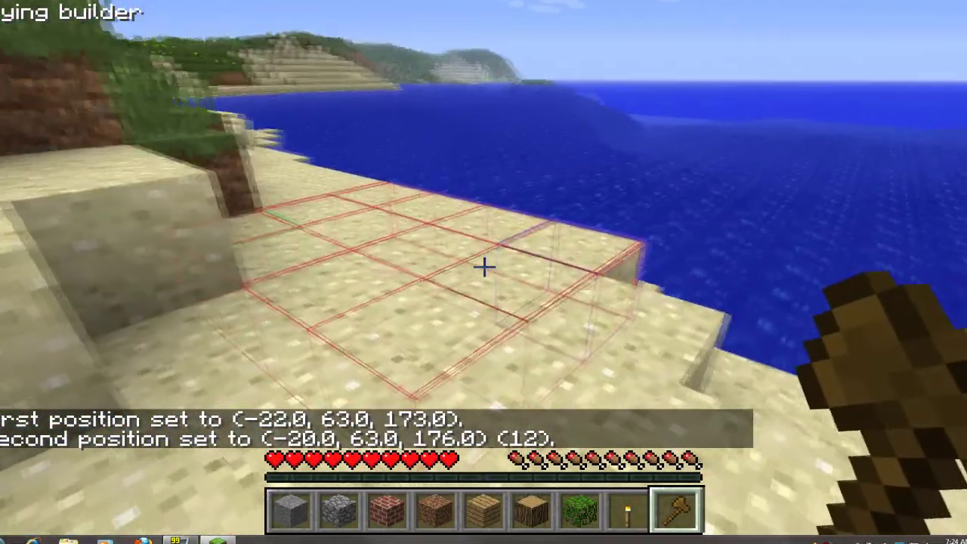
# Clear the selected sand blocks with a WorldEdit command and reset the selection with //sel cuboid.
pyautogui.press('t')
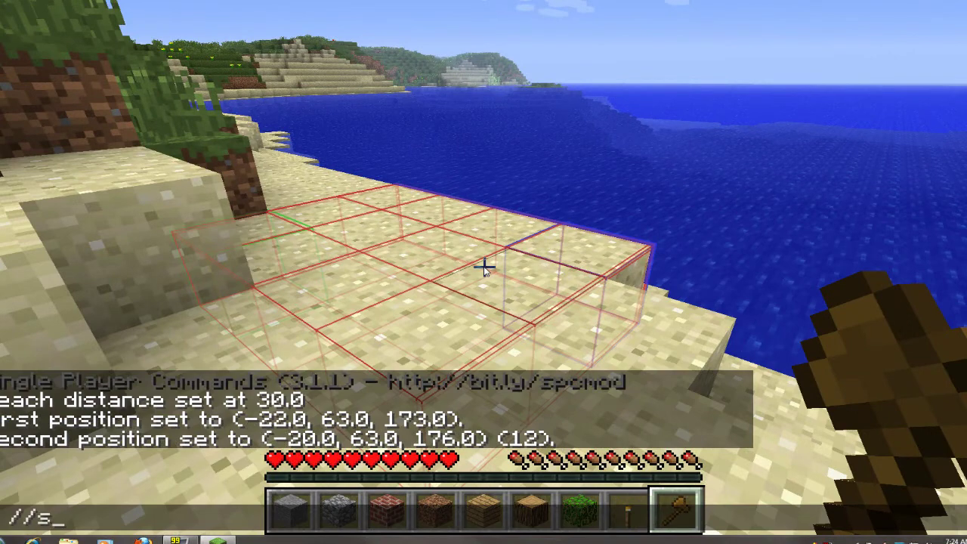
pyautogui.press('Return')
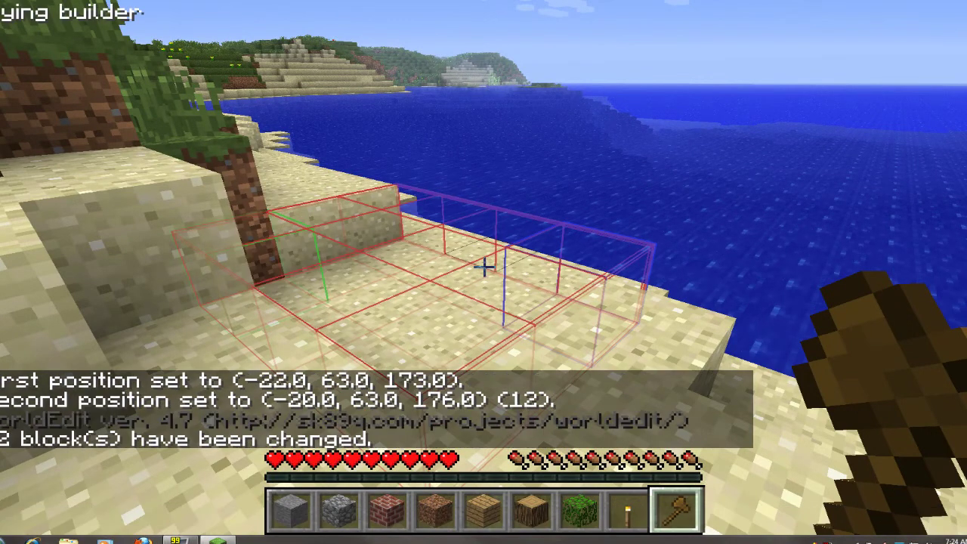
pyautogui.write('t//sel cuboid')
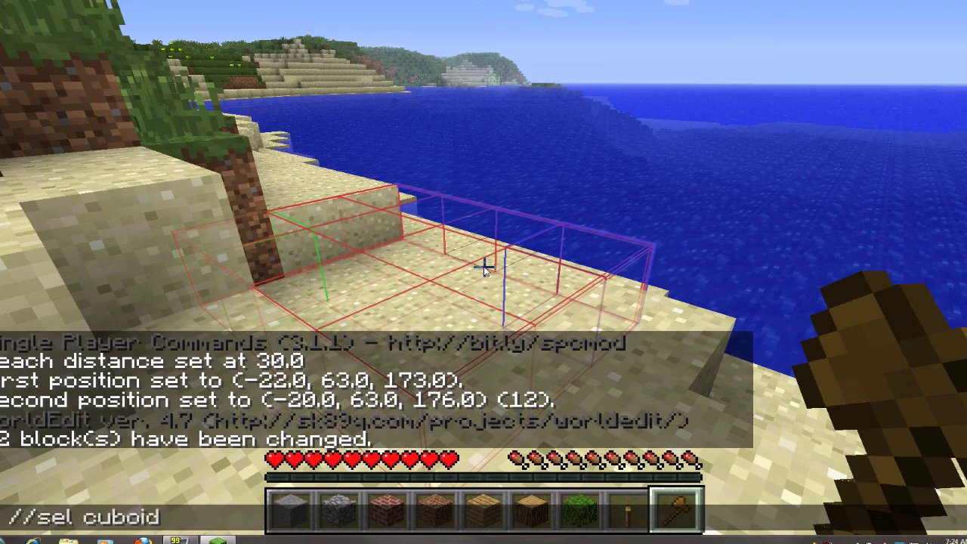
pyautogui.press('Return')
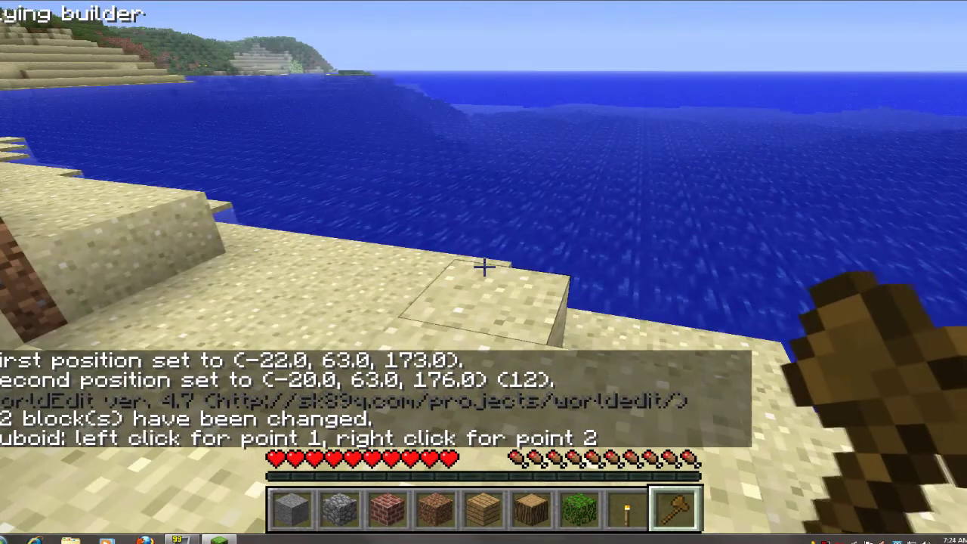
# Equip the stone block and test noclip flight by flying through the terrain into the underground.
pyautogui.press('1')
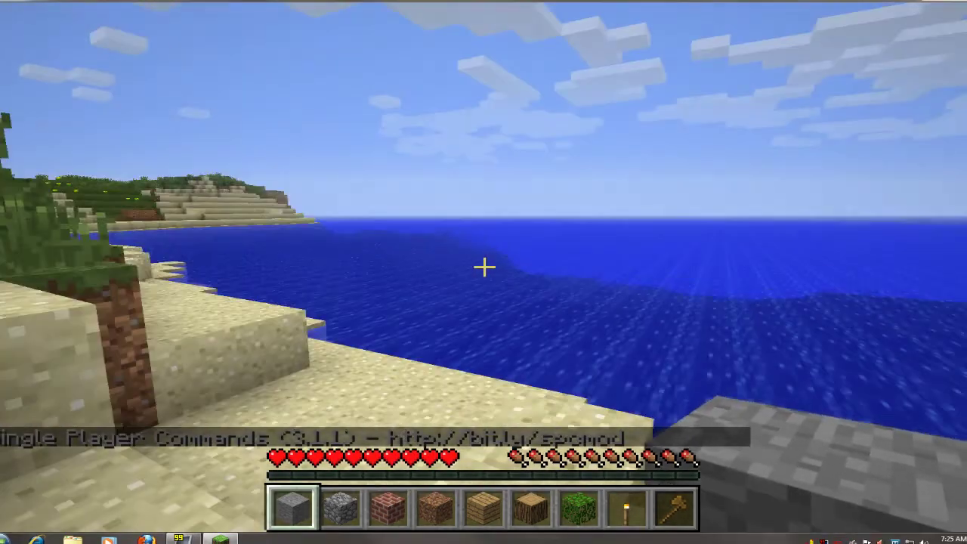
pyautogui.press('w')
pyautogui.press('f')
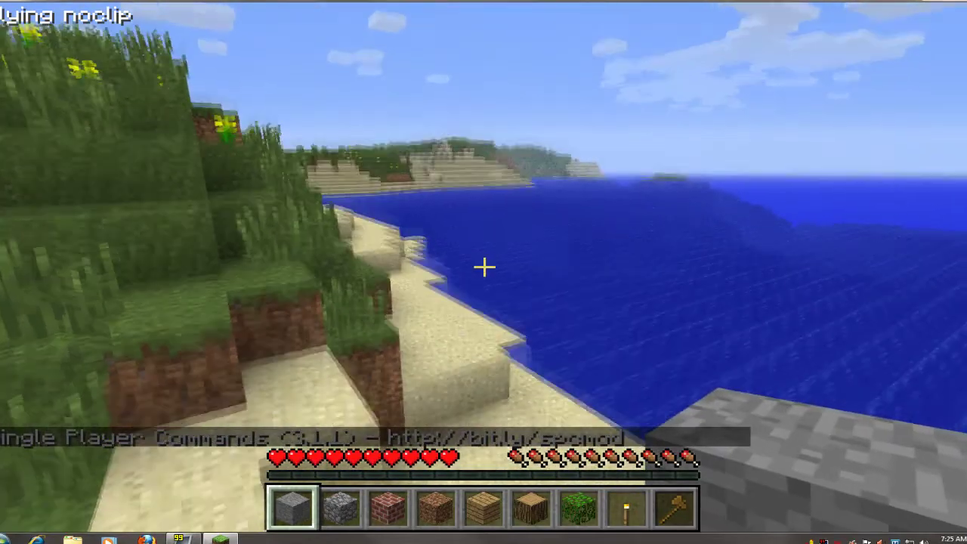
pyautogui.press('w')
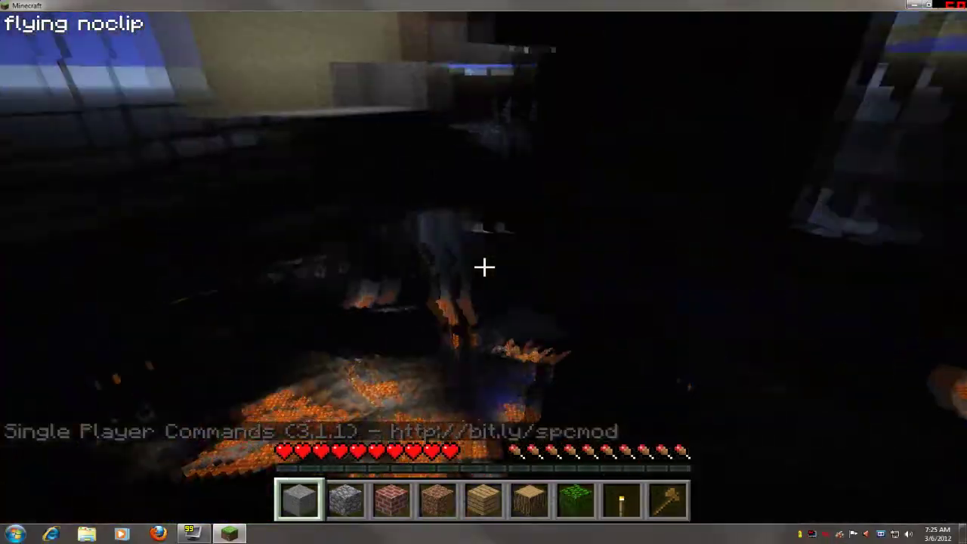
pyautogui.press('w')
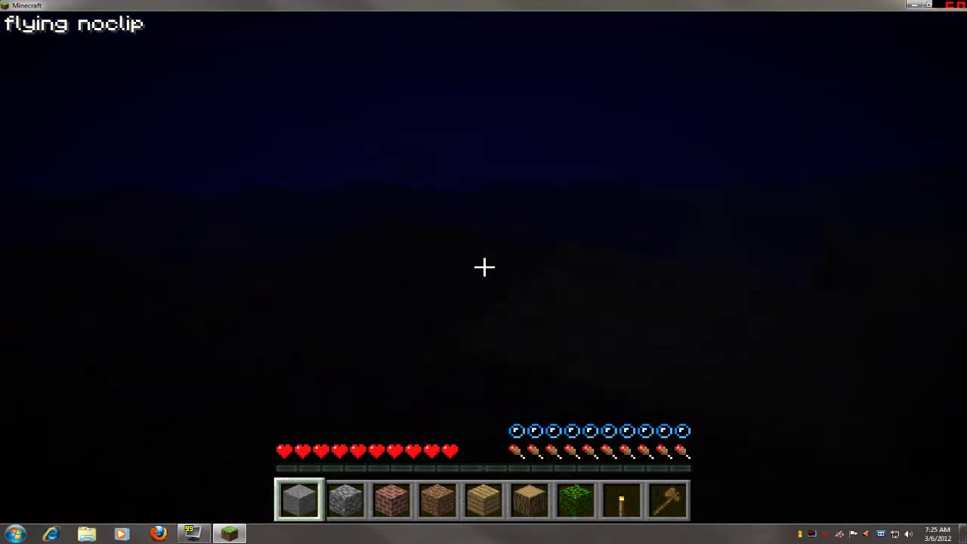
pyautogui.press('w')
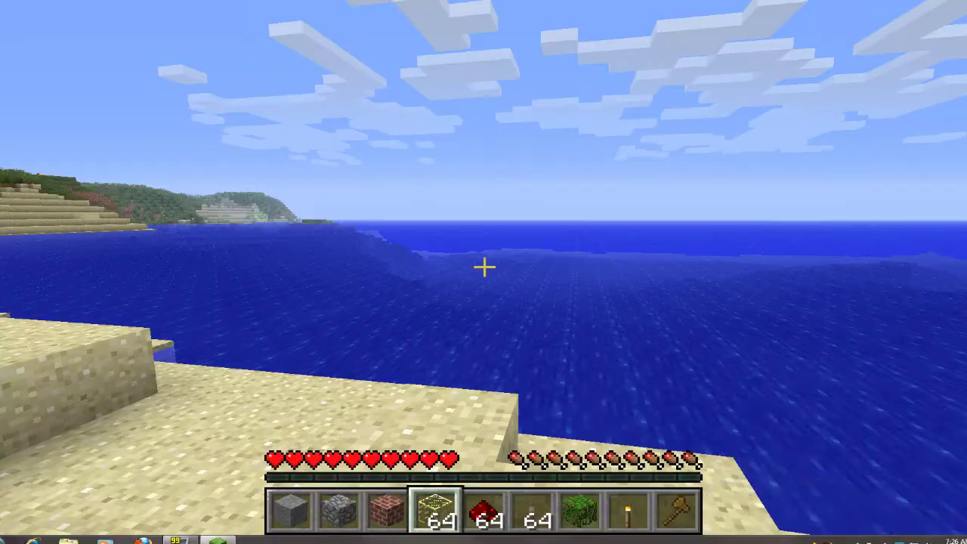
# Place a yellow-framed lamp block on the beach, wire it with two redstone dust to a lever, and switch the lever on.
pyautogui.press('e')
pyautogui.press('e')
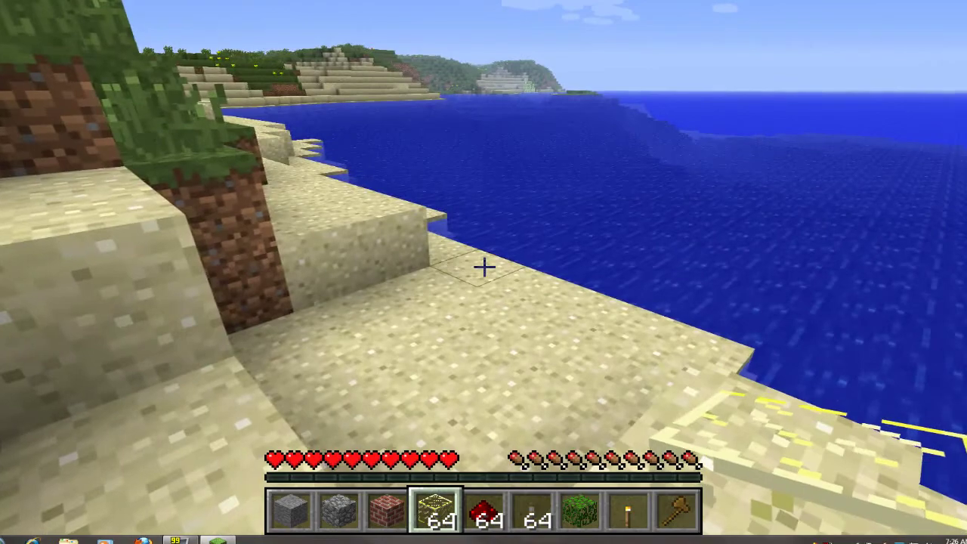
pyautogui.rightClick(483, 266)
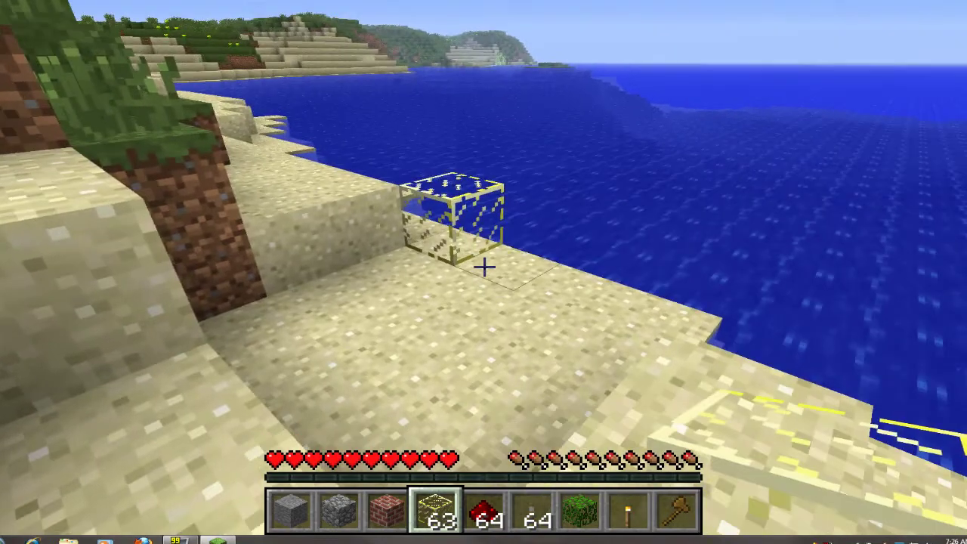
pyautogui.press('6')
pyautogui.press('5')
pyautogui.rightClick(484, 266)
pyautogui.rightClick(484, 266)
pyautogui.press('6')
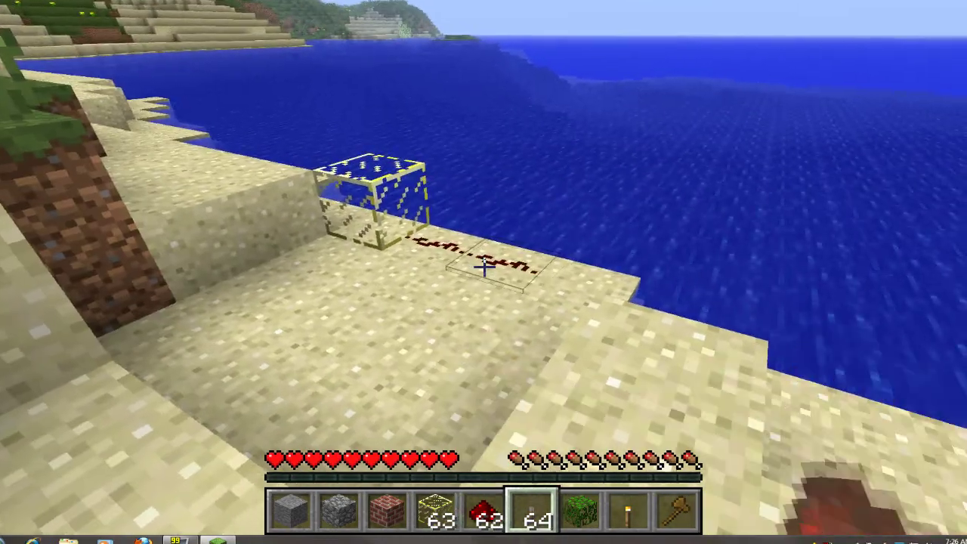
pyautogui.rightClick(483, 266)
pyautogui.rightClick(483, 266)
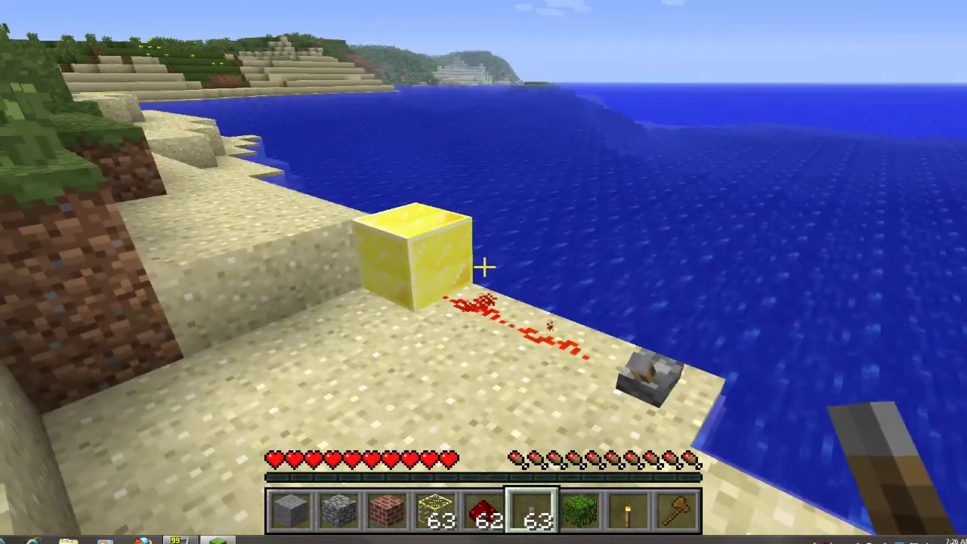